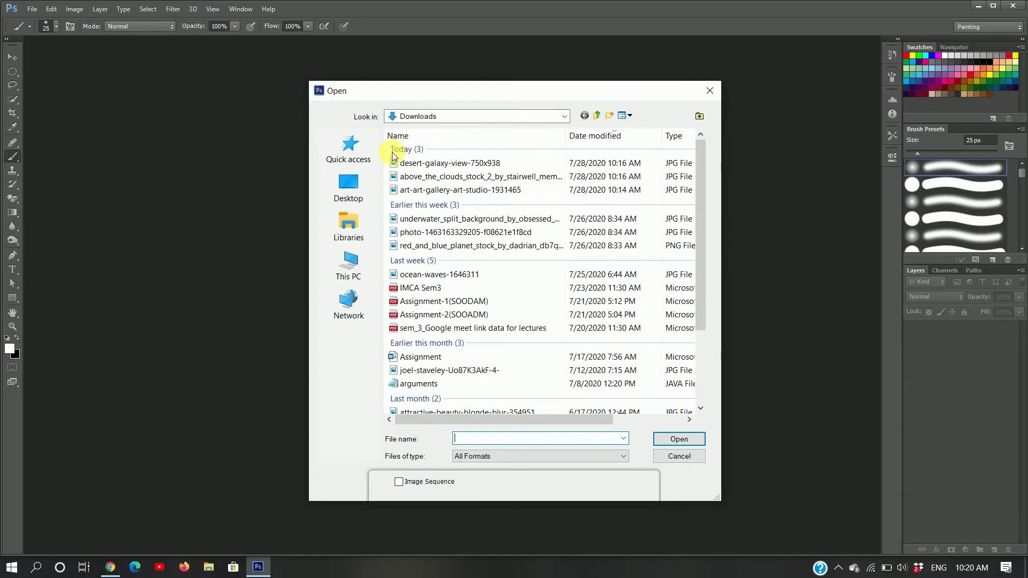
Open the desert-galaxy-view-750x938 photo from the Downloads folder.
left_click(421, 168)
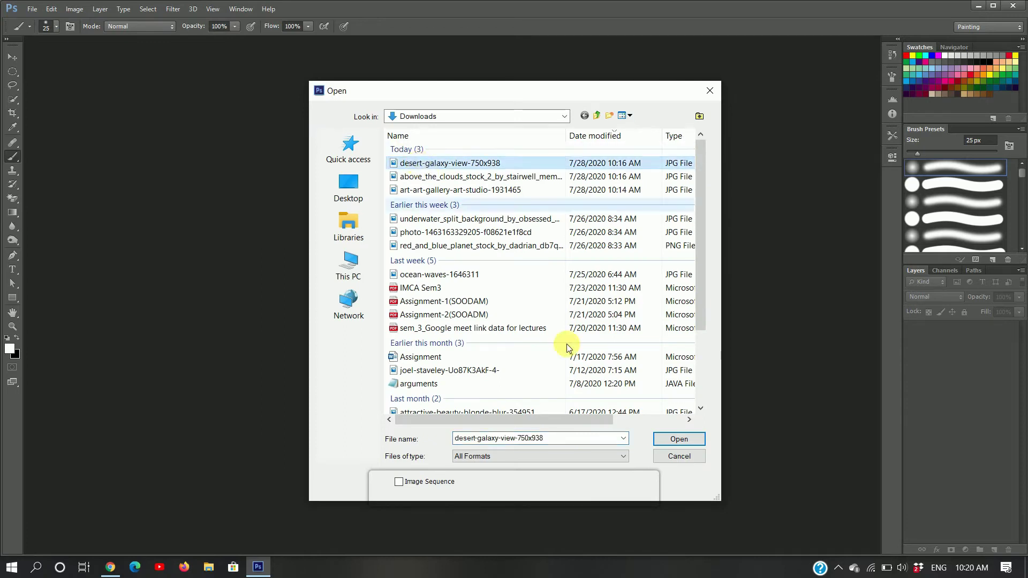
left_click(659, 440)
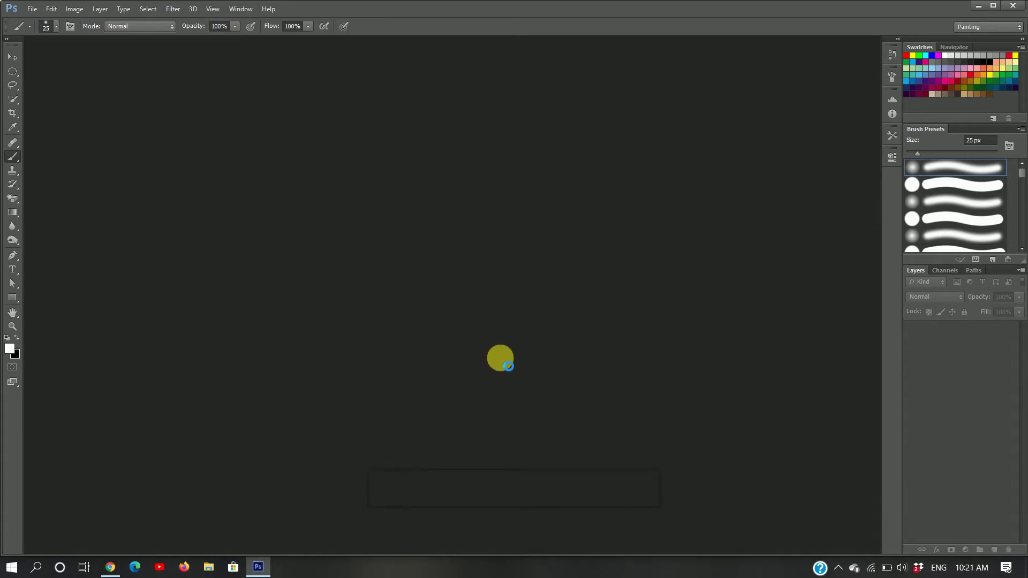
left_click(74, 9)
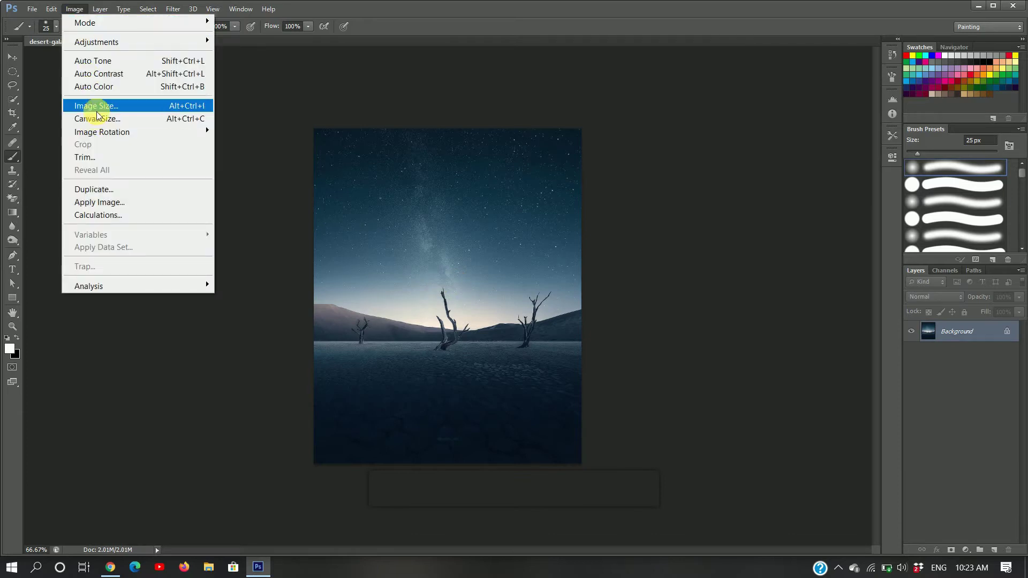
left_click(96, 106)
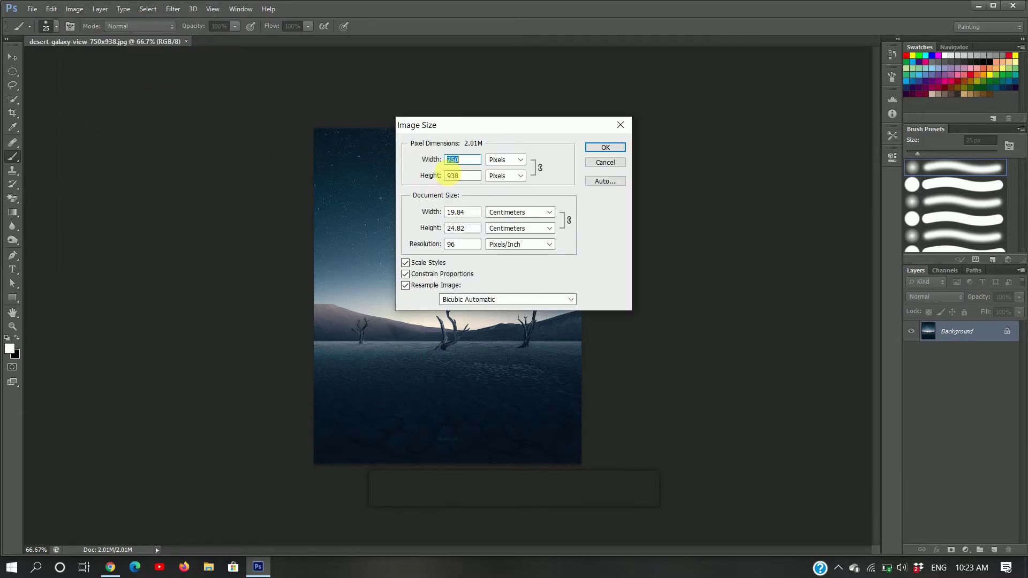
left_click(406, 274)
double_click(460, 159)
type("4037")
left_click(527, 215)
left_click(525, 277)
left_click(528, 229)
left_click(520, 292)
left_click(531, 223)
left_click(532, 257)
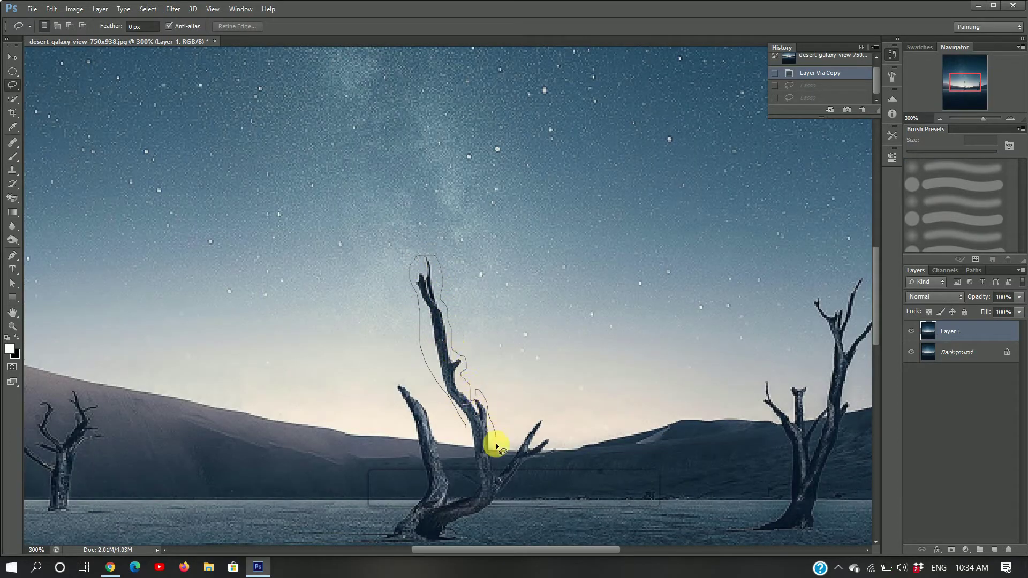
Outline all three dead trees with the Lasso on the duplicated layer, adding each to one combined selection.
mouse_move(530, 422)
left_mouse_down()
mouse_move(550, 436)
mouse_move(554, 457)
mouse_move(526, 473)
left_mouse_up()
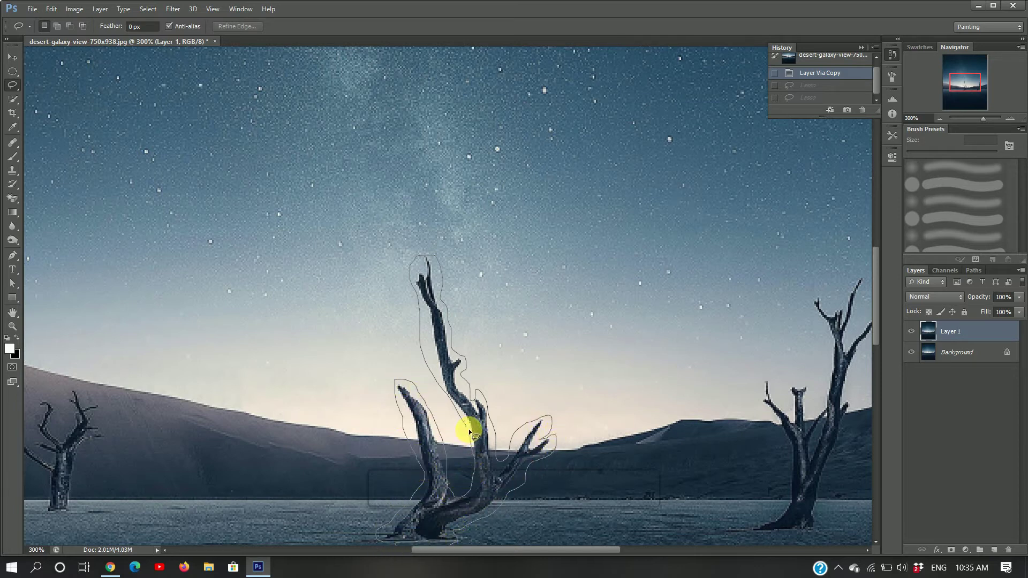
left_click_drag(469, 431, 466, 427)
left_click(56, 26)
left_click_drag(508, 549, 548, 532)
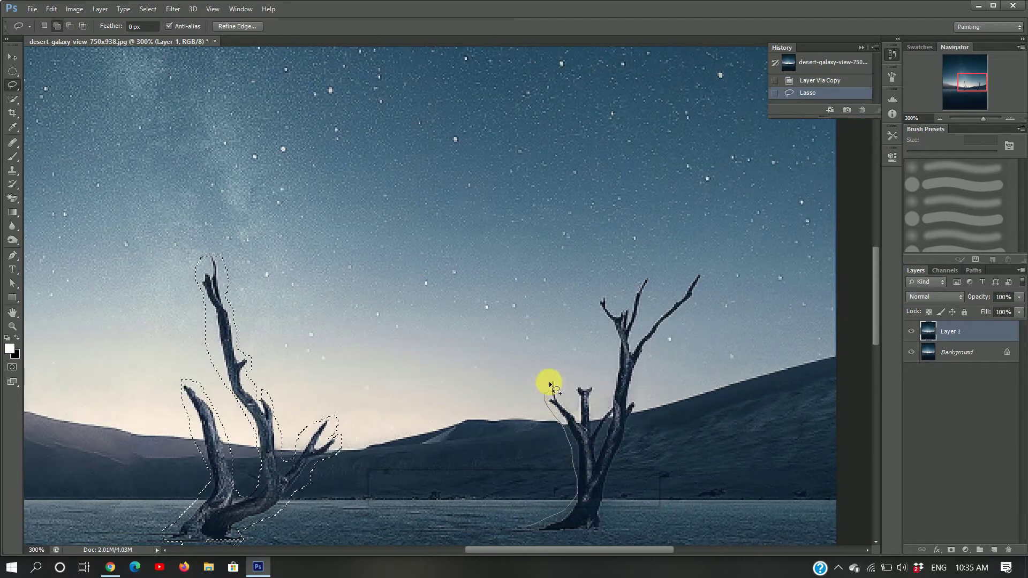
mouse_move(586, 386)
left_mouse_down()
mouse_move(592, 428)
mouse_move(593, 408)
mouse_move(598, 422)
mouse_move(607, 405)
mouse_move(607, 328)
left_mouse_up()
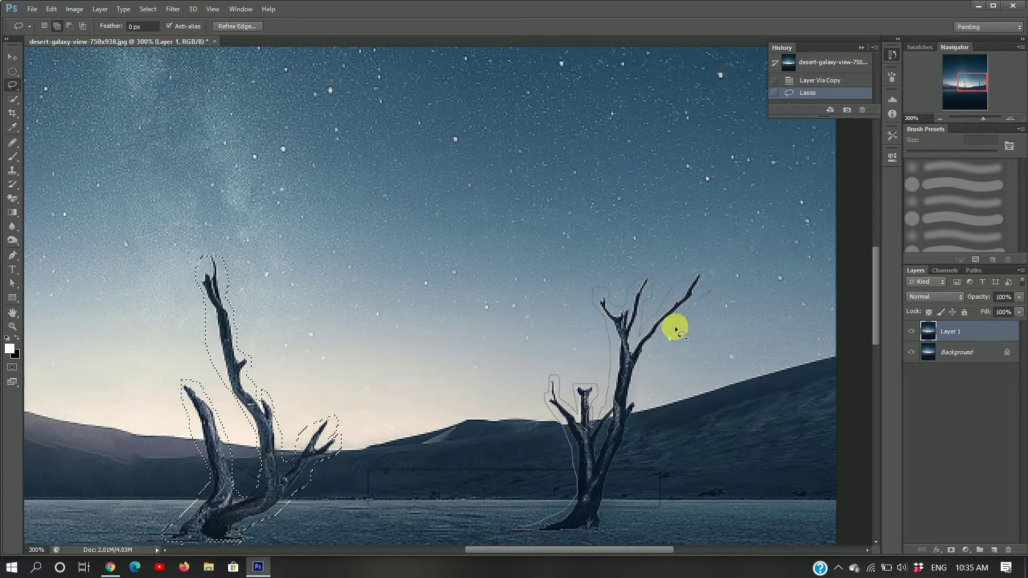
left_click_drag(518, 528, 519, 529)
left_click_drag(519, 551, 380, 563)
mouse_move(396, 500)
left_mouse_down()
mouse_move(398, 477)
mouse_move(375, 467)
mouse_move(379, 436)
mouse_move(388, 441)
mouse_move(384, 415)
mouse_move(401, 397)
mouse_move(410, 430)
mouse_move(421, 403)
mouse_move(447, 399)
mouse_move(461, 433)
mouse_move(427, 461)
mouse_move(423, 515)
mouse_move(396, 498)
left_mouse_up()
Remove the selected trees by filling their areas to match the surrounding sky and ground, and clear the selection.
left_click(56, 9)
left_click(80, 200)
left_click(333, 142)
left_click(344, 160)
left_click(409, 143)
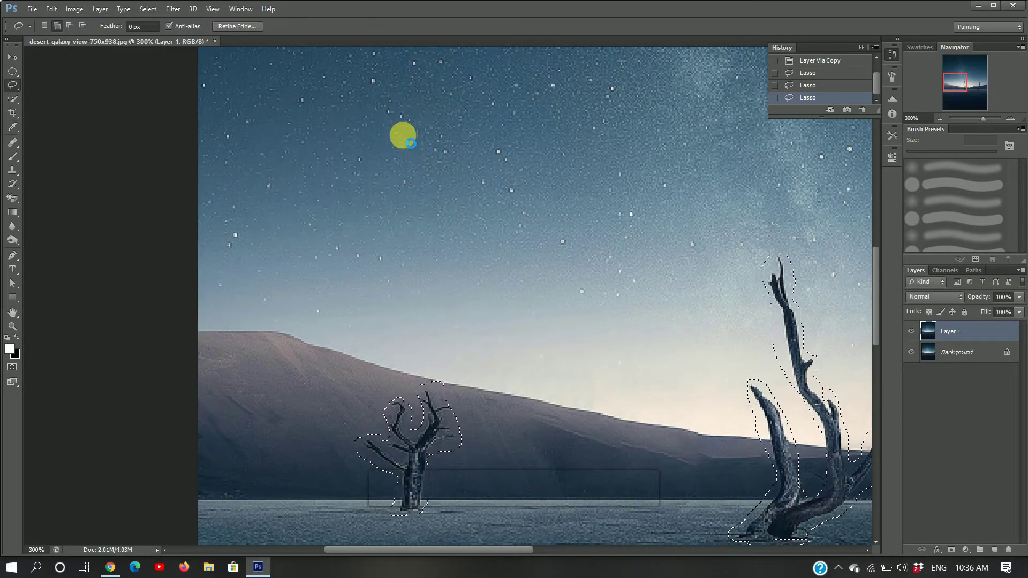
left_click_drag(470, 558, 546, 560)
key("ctrl+d")
key("ctrl+1")
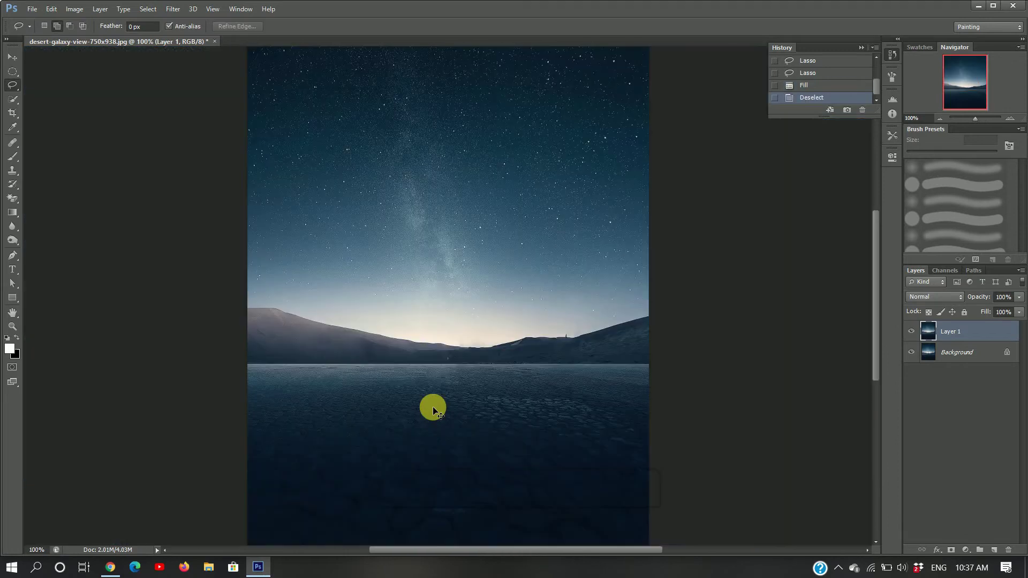
Open the above_the_clouds_stock_2 photo from the Downloads folder.
left_click(31, 10)
left_click(43, 33)
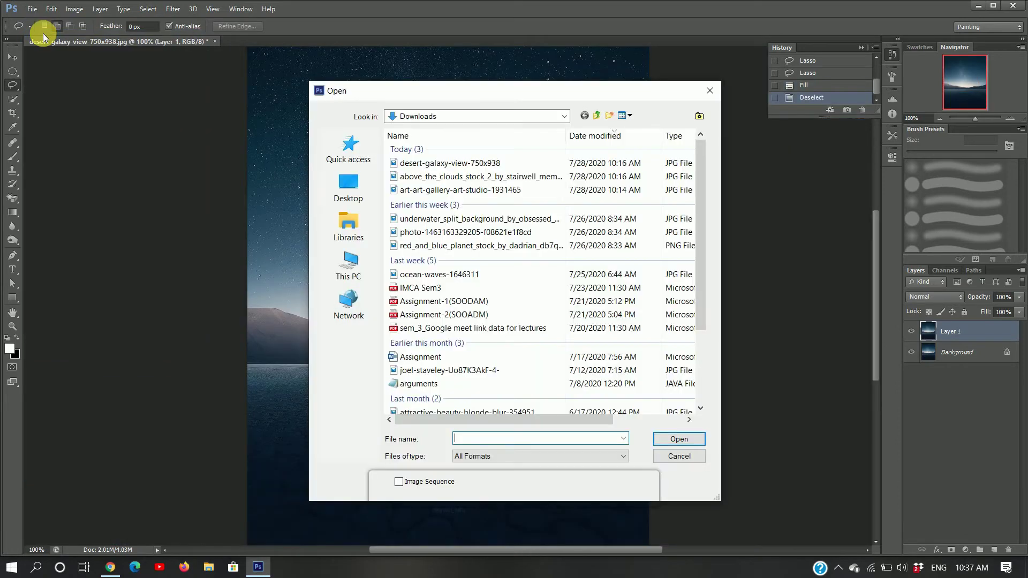
left_click(455, 176)
left_click(679, 439)
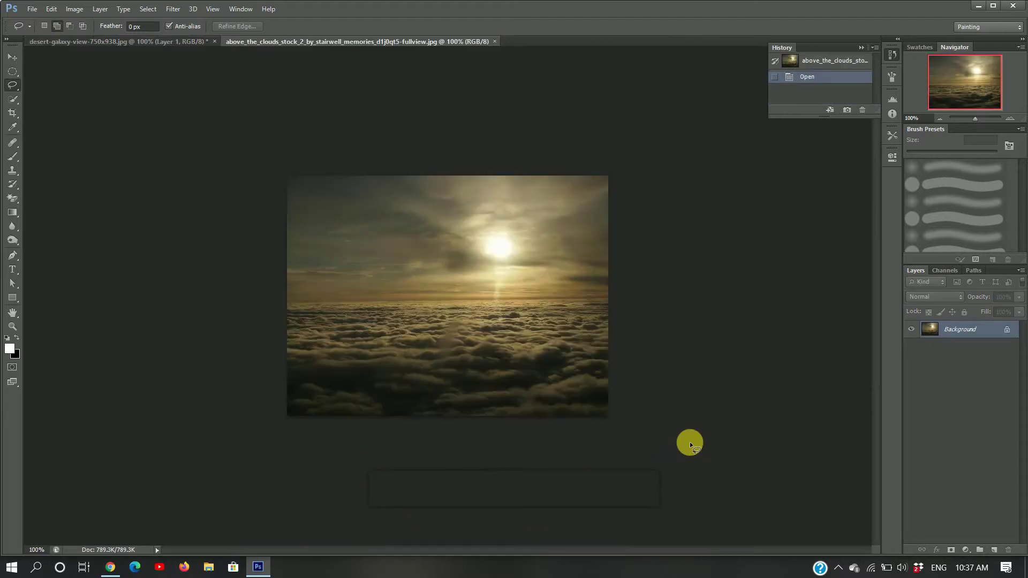
mouse_move(286, 308)
left_mouse_down()
mouse_move(429, 360)
mouse_move(621, 406)
mouse_move(618, 417)
left_mouse_up()
mouse_move(499, 352)
left_mouse_down()
mouse_move(417, 325)
mouse_move(503, 351)
left_mouse_up()
key("ctrl+z")
Select the clouds from just above the horizon down and move them into the lower part of the desert-galaxy document.
left_click_drag(288, 282, 616, 429)
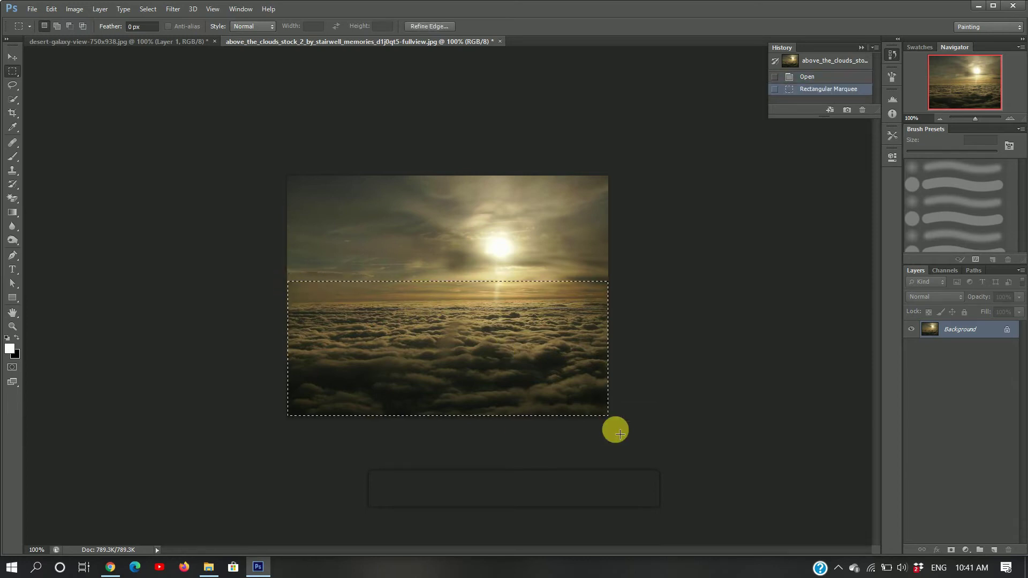
left_click(13, 57)
left_click_drag(369, 361, 285, 222)
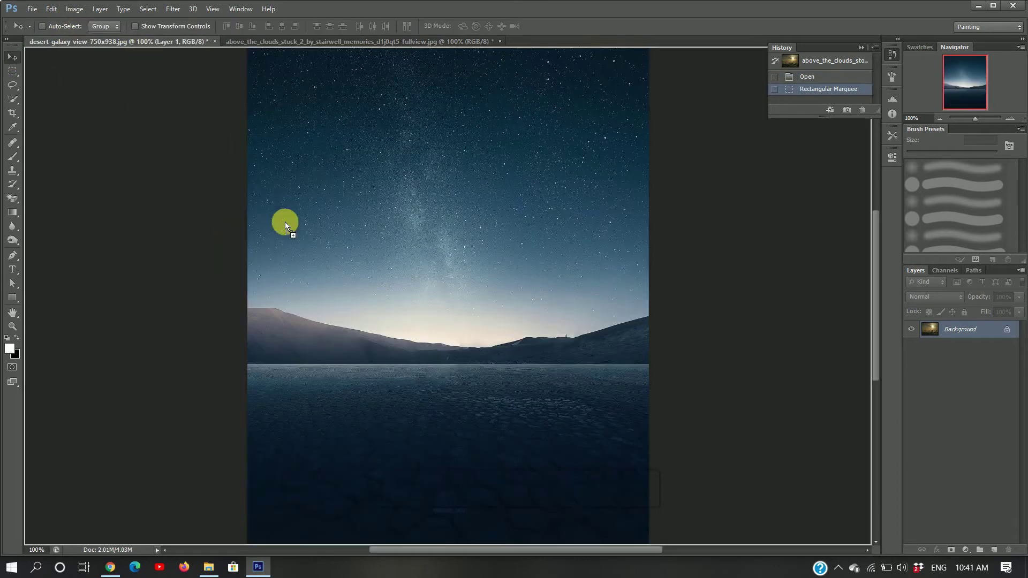
left_click_drag(398, 422, 369, 470)
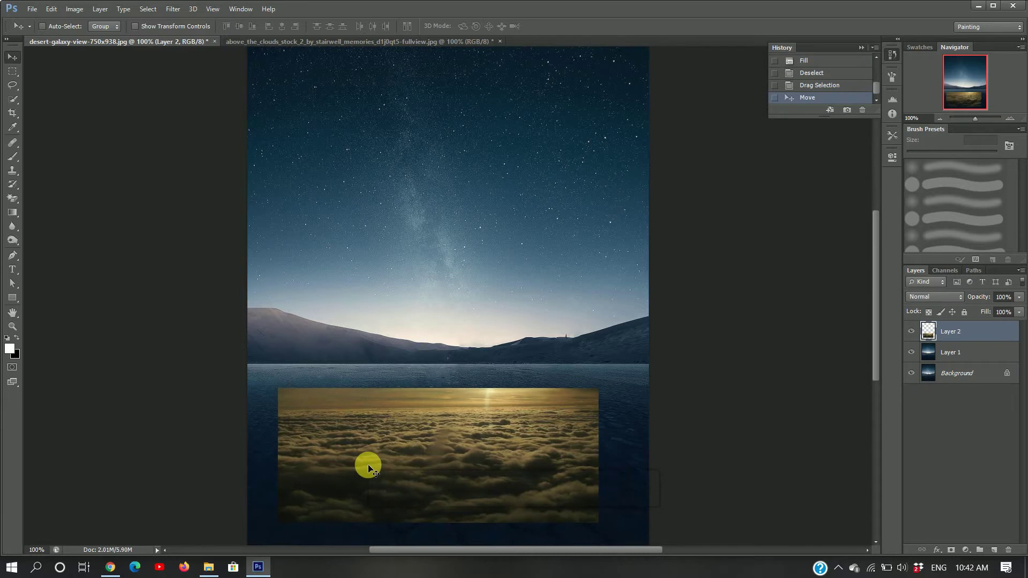
Transform the cloud layer to about 135% width, 203% height and 2.3° rotation so it covers the desert ground.
key("ctrl+t")
left_click_drag(599, 379, 611, 390)
left_click_drag(550, 359, 585, 331)
left_click_drag(333, 444, 313, 491)
left_click_drag(430, 430, 425, 410)
left_click_drag(577, 479, 589, 487)
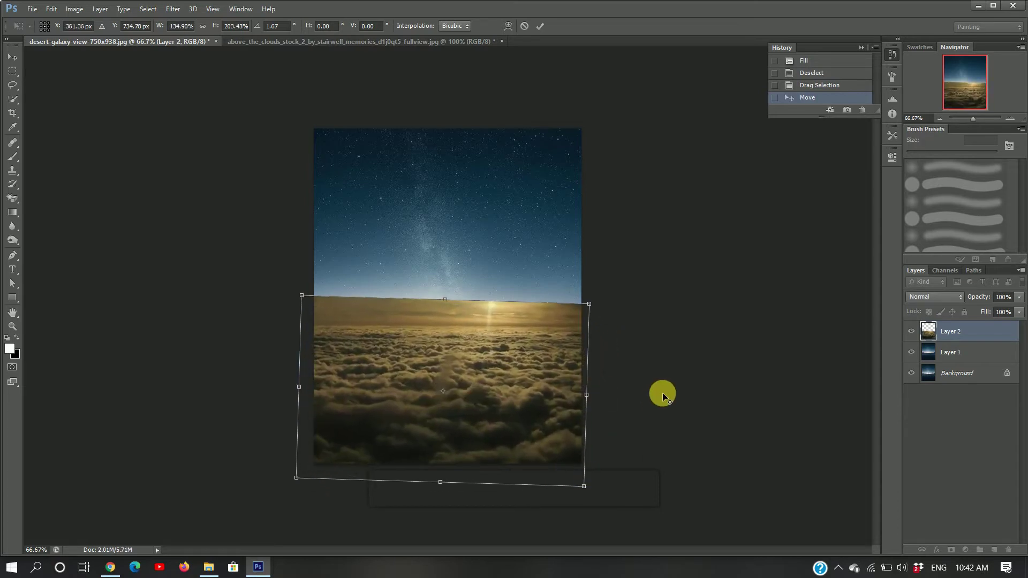
left_click_drag(598, 299, 601, 300)
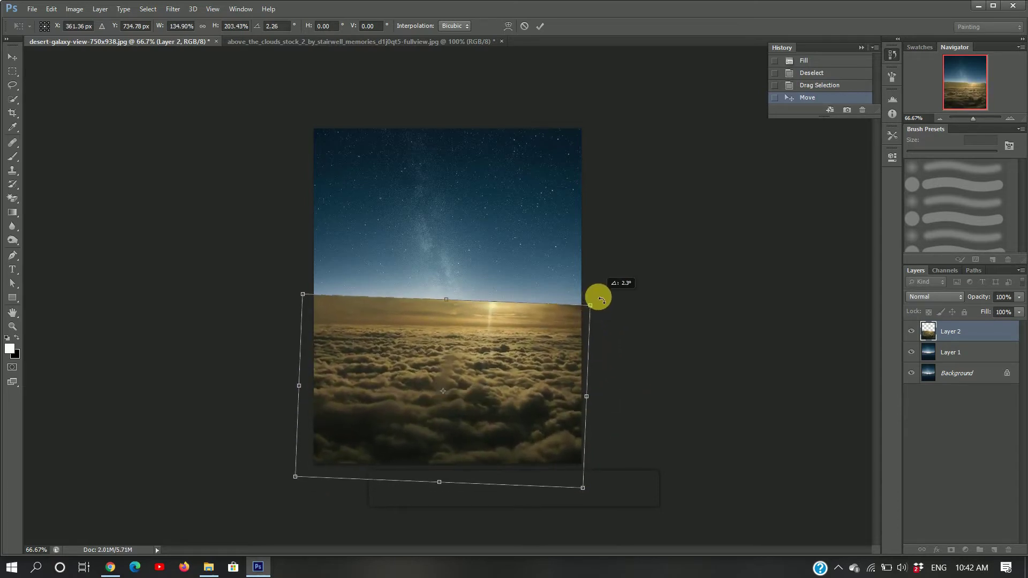
left_click(536, 28)
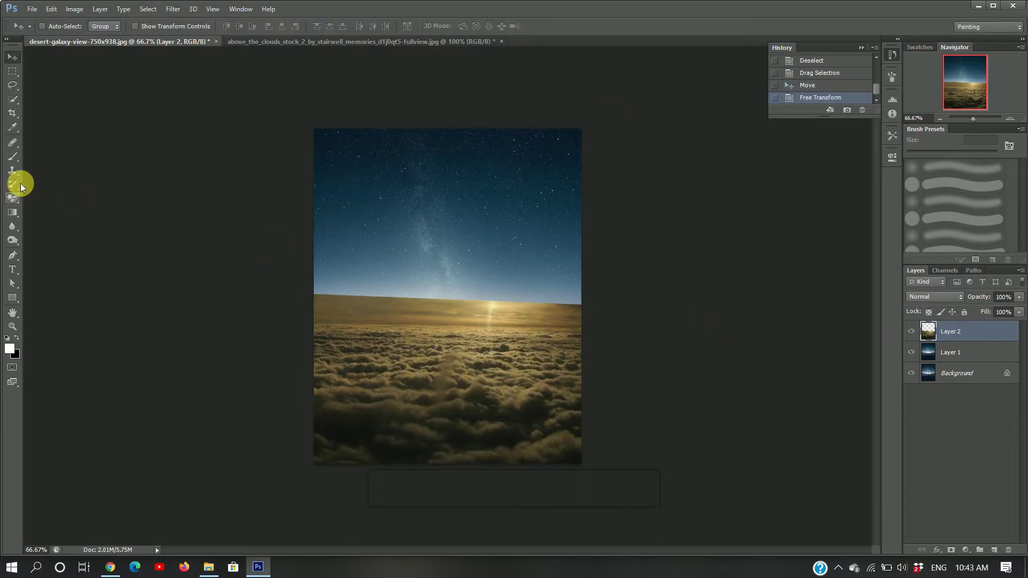
Prepare a soft Brush at 175 px with black as the foreground color.
left_click(15, 156)
key("bracketright")
key("bracketright")
key("bracketright")
key("bracketright")
key("bracketright")
key("bracketright")
key("bracketright")
key("bracketright")
key("bracketright")
key("bracketright")
key("bracketright")
key("bracketright")
key("bracketright")
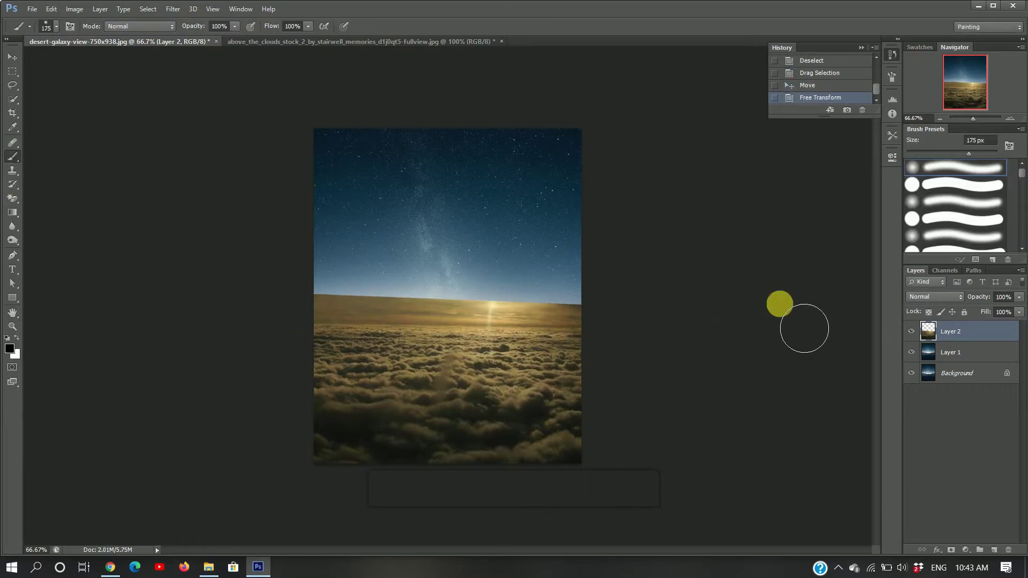
left_click(951, 550)
left_click(1019, 298)
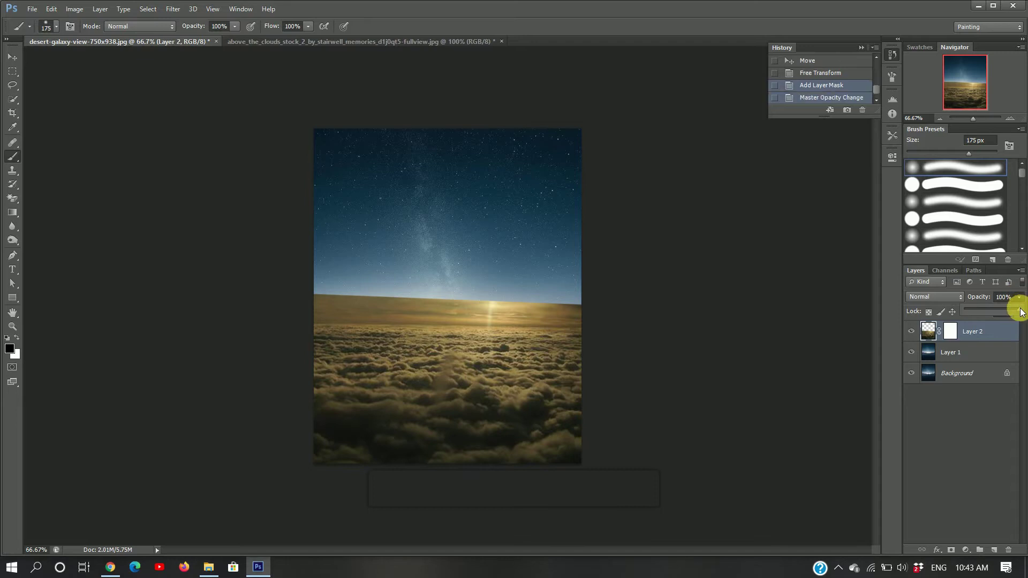
left_click(593, 312)
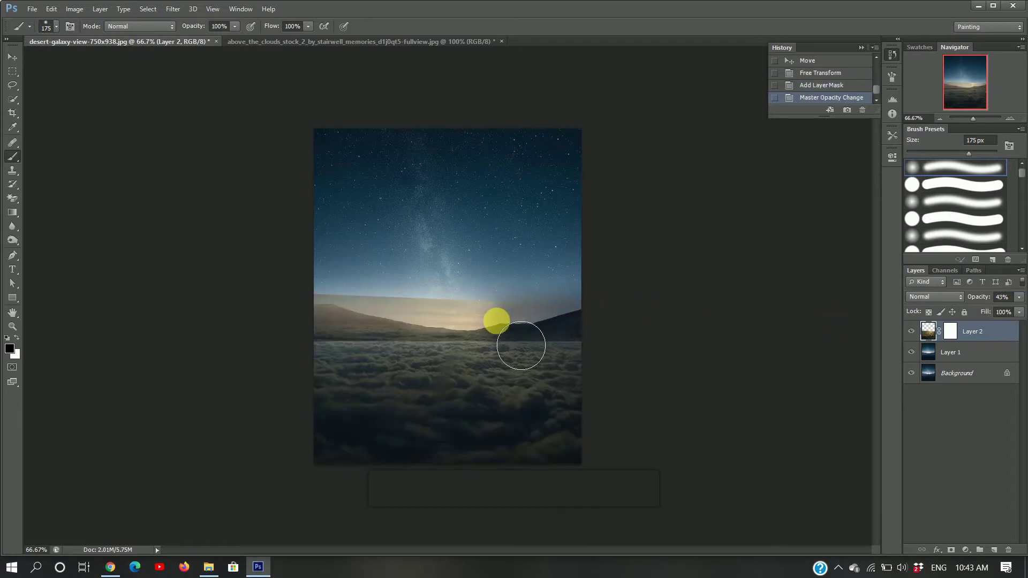
mouse_move(440, 343)
left_mouse_down()
mouse_move(367, 340)
mouse_move(463, 345)
mouse_move(629, 324)
left_mouse_up()
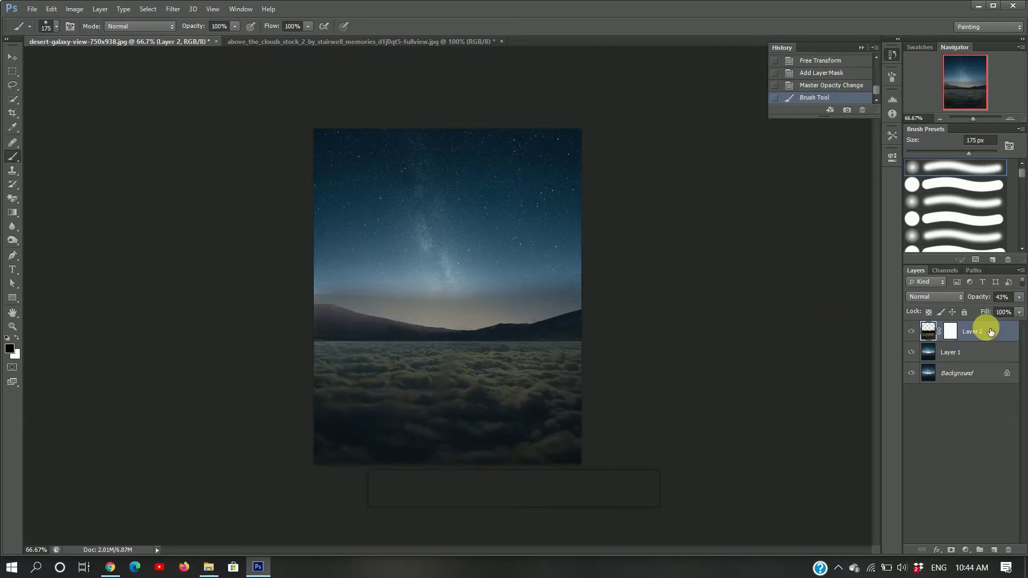
left_click(1021, 300)
left_click_drag(991, 310, 1024, 311)
left_click(794, 323)
key("ctrl+alt+z")
key("ctrl+alt+z")
key("ctrl+alt+z")
key("ctrl+alt+z")
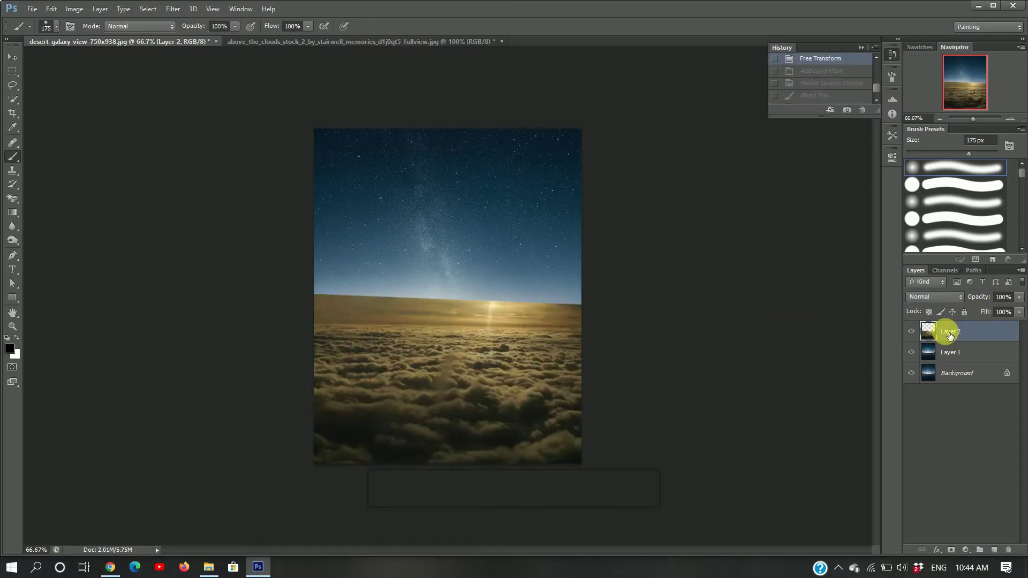
Lower the cloud layer's opacity to 41% and add a layer mask to it.
right_click(15, 159)
left_click(39, 156)
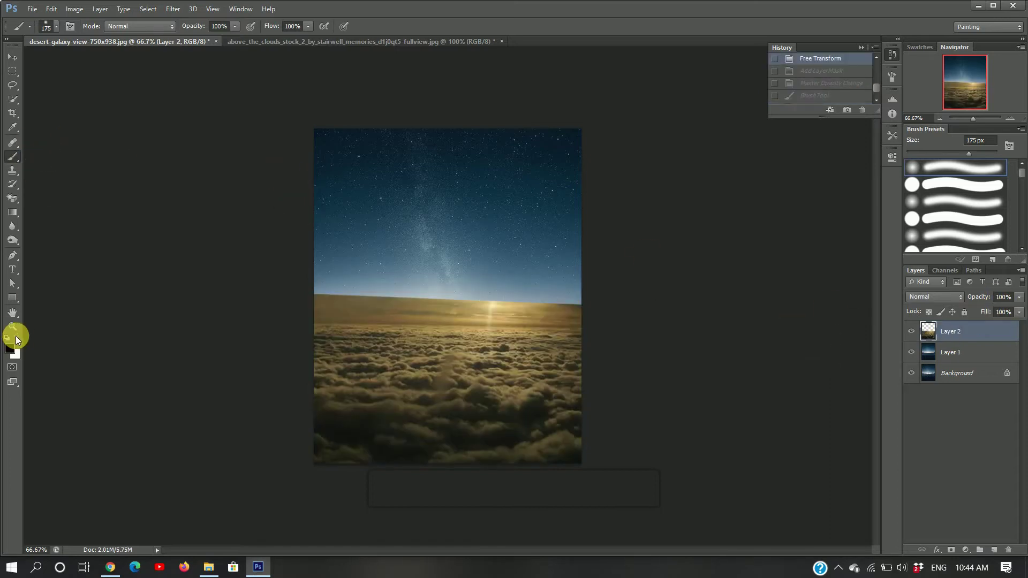
left_click_drag(994, 312, 985, 312)
left_click(951, 550)
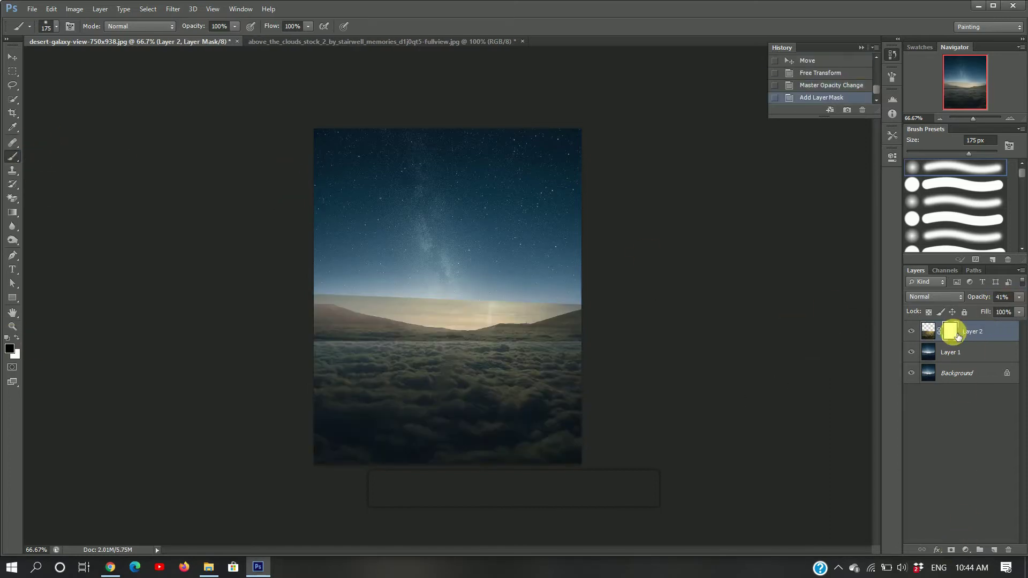
Paint black on the mask to hide the cloud photo's sky over the mountains, and restore the layer's opacity to 100%.
mouse_move(609, 340)
left_mouse_down()
mouse_move(345, 337)
mouse_move(481, 343)
mouse_move(614, 332)
left_mouse_up()
left_click(928, 331)
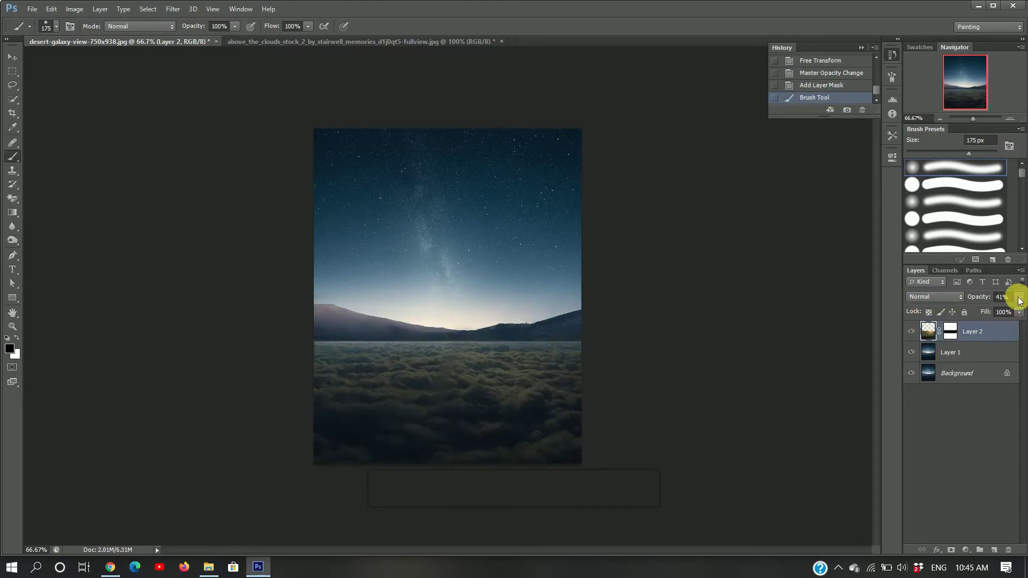
left_click_drag(991, 311, 1023, 310)
left_click(17, 337)
mouse_move(327, 344)
left_mouse_down()
mouse_move(317, 371)
mouse_move(318, 340)
mouse_move(350, 343)
left_mouse_up()
key("ctrl+z")
Paint white with a 50 px soft brush on the cloud layer's mask to reveal clouds along the horizon.
left_click(951, 330)
left_click(355, 344)
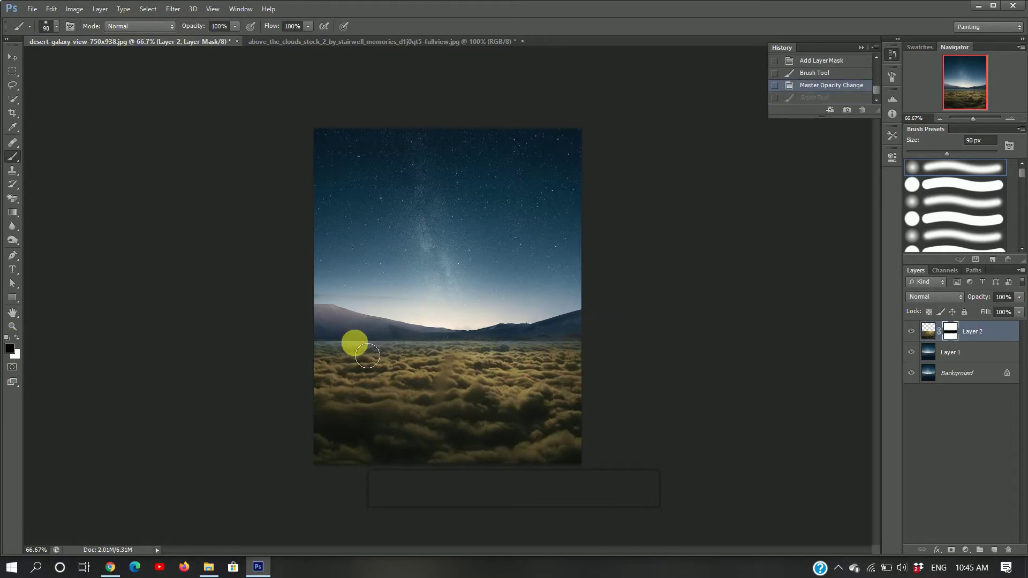
left_click_drag(325, 350, 587, 352)
Reduce the clouds' saturation with a Hue/Saturation adjustment layer and add a Color Balance adjustment layer above it.
left_click(966, 550)
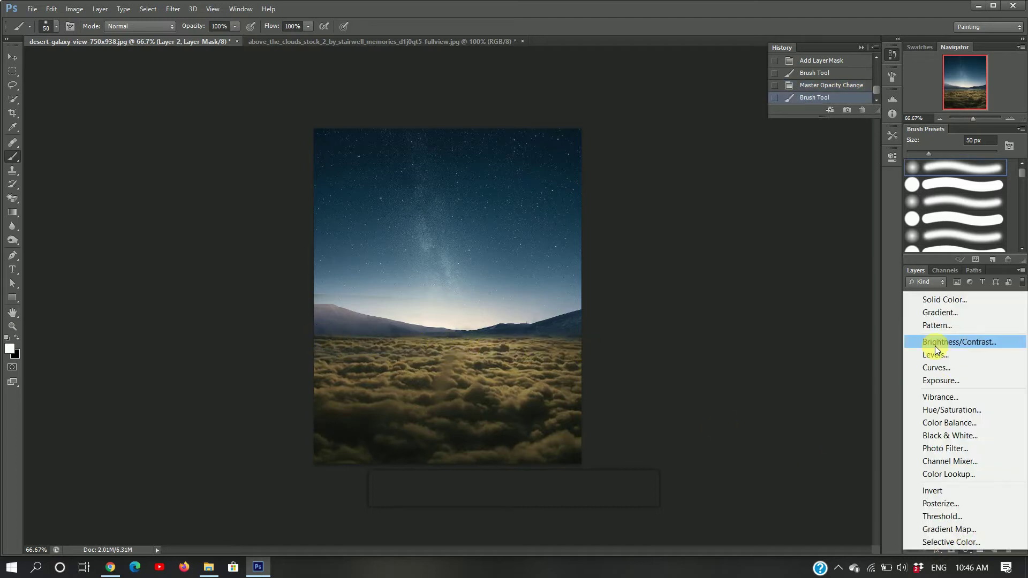
left_click(900, 413)
left_click_drag(812, 251, 775, 249)
left_click(861, 151)
left_click(965, 550)
left_click(932, 423)
left_click_drag(776, 208, 774, 208)
left_click_drag(783, 248, 792, 251)
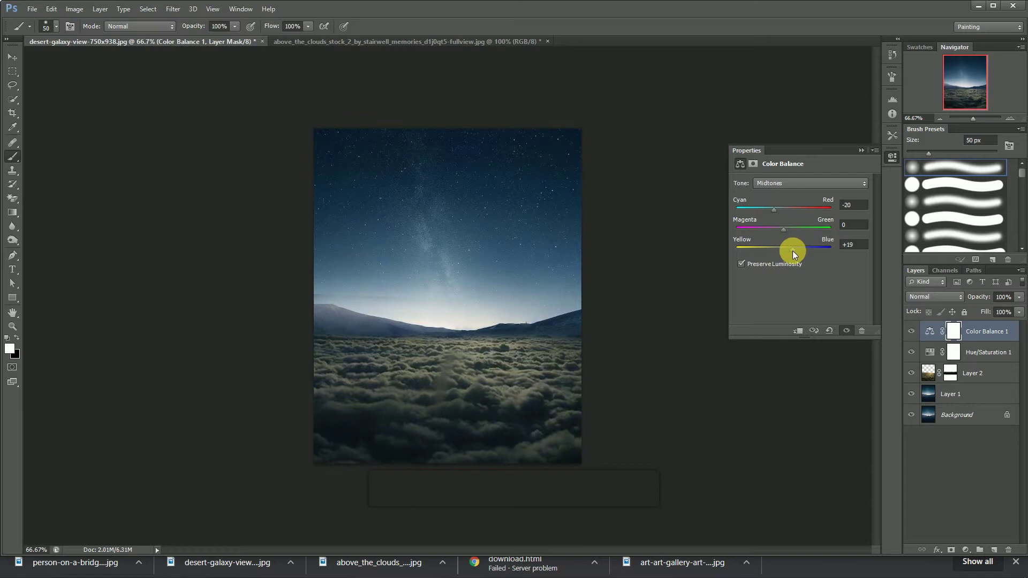
left_click(814, 184)
left_click(813, 208)
left_click(830, 331)
Clip the Color Balance layer to the layer below and shift its midtones to Cyan/Red -22 and toward blue.
left_click(799, 331)
left_click_drag(770, 208, 772, 208)
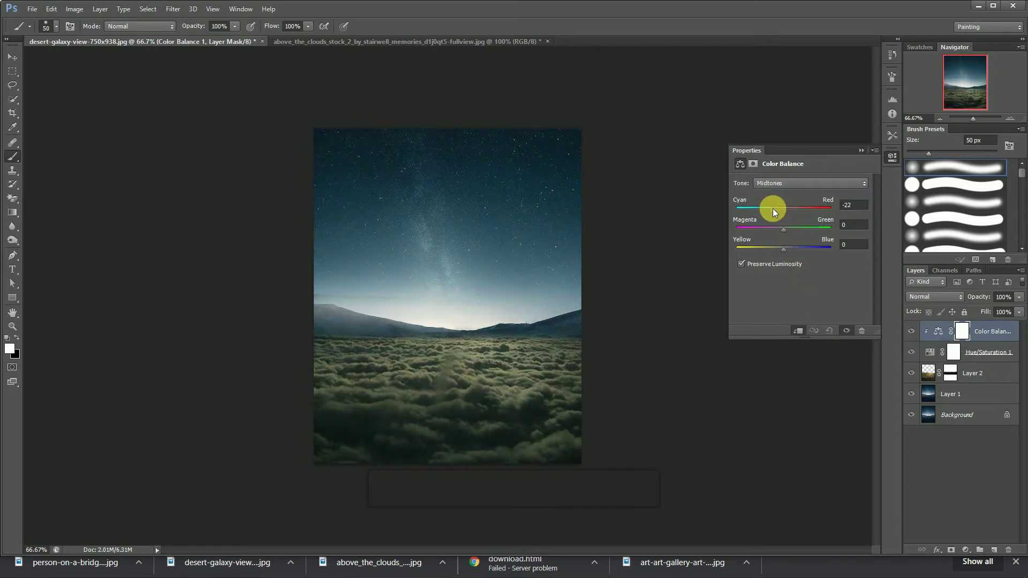
left_click_drag(781, 249, 792, 253)
Set the Color Balance highlights to Cyan/Red -16 and Yellow/Blue +31, and close the adjustment's properties.
left_click(803, 183)
left_click(802, 215)
left_click_drag(780, 210, 776, 208)
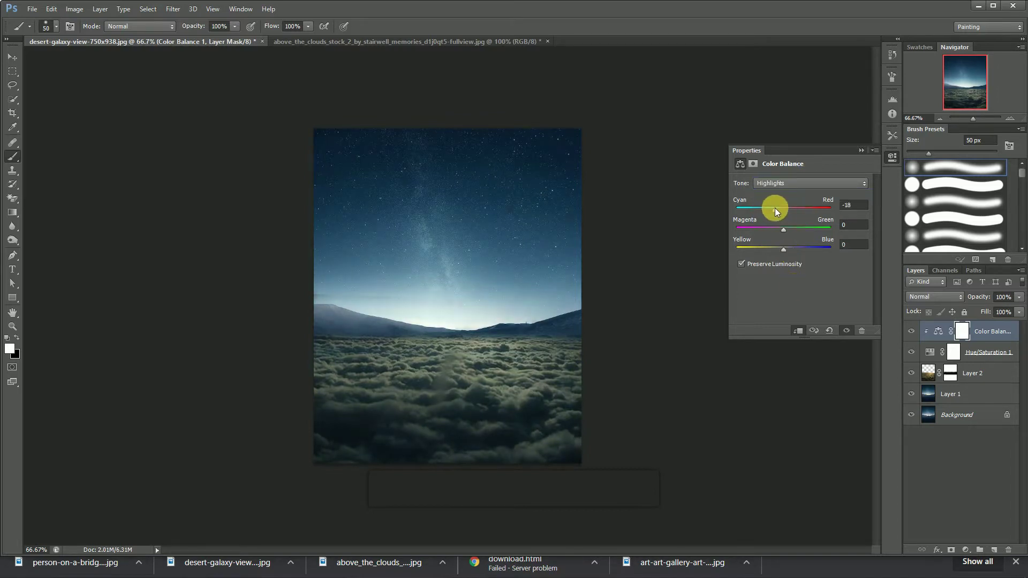
left_click(786, 247)
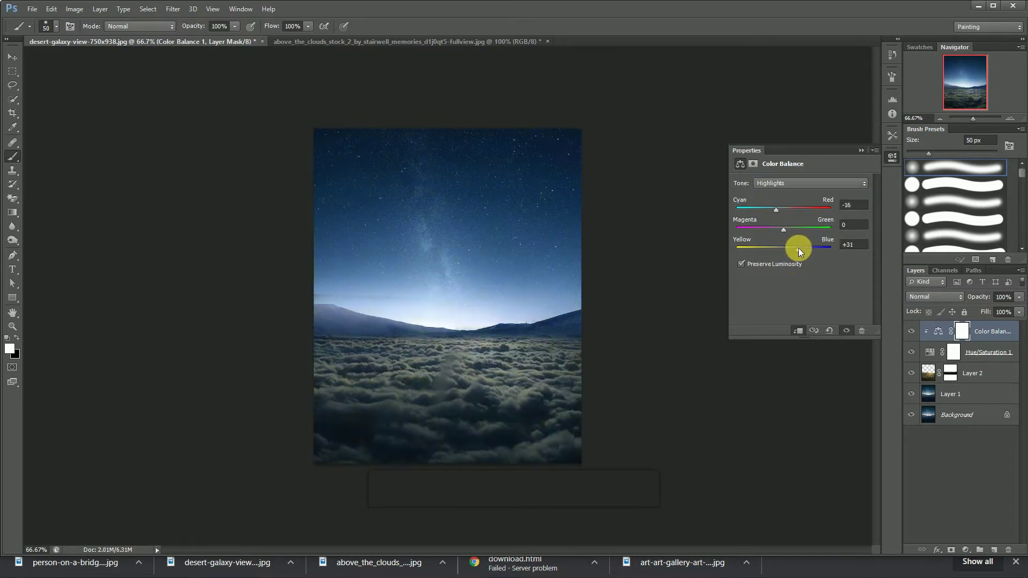
left_click_drag(799, 248, 799, 249)
left_click(862, 150)
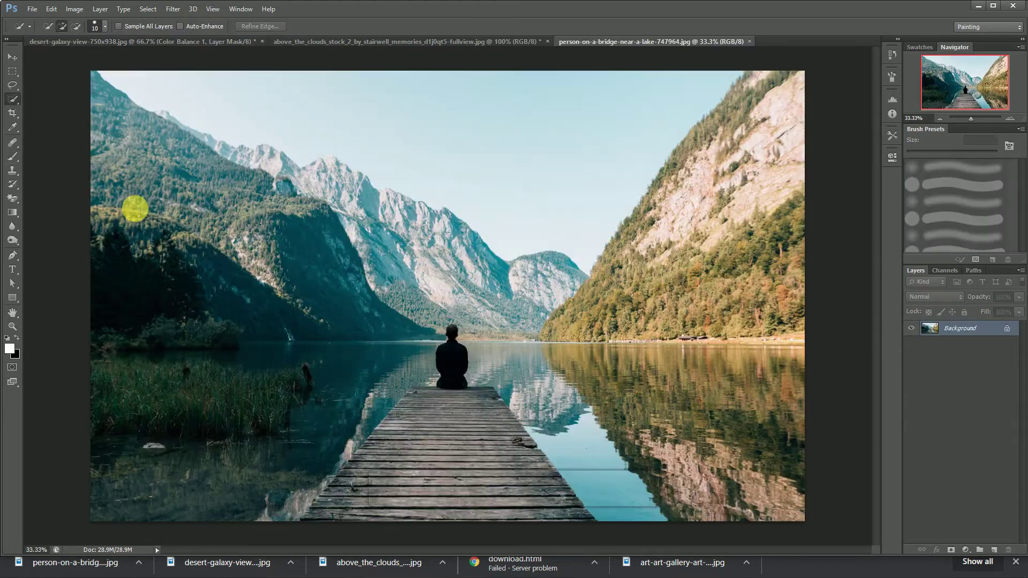
Select the seated person and the upper part of the wooden dock with the Quick Selection tool.
left_click(14, 101)
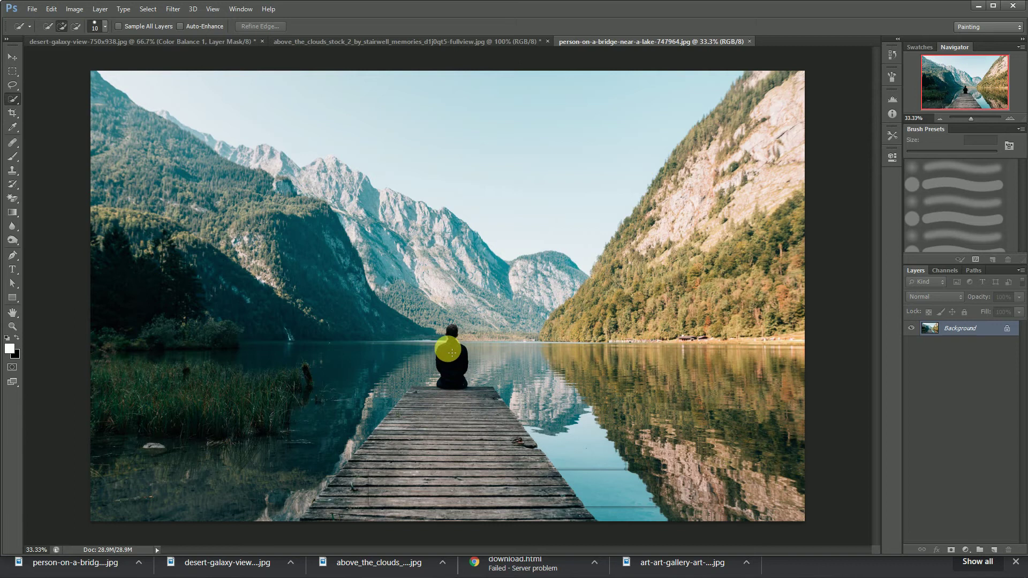
key("ctrl+plus")
left_click(17, 338)
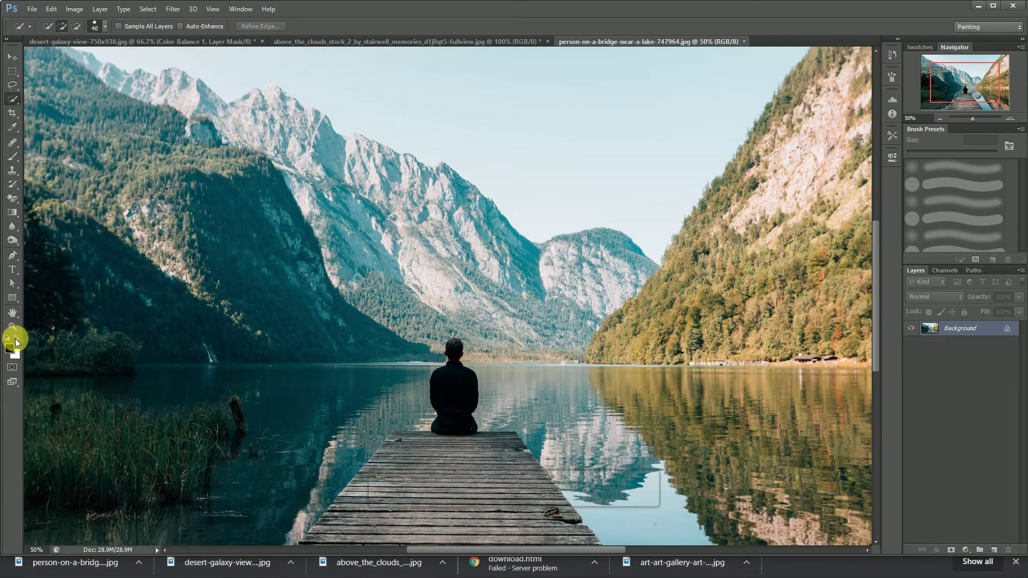
left_click(16, 338)
mouse_move(455, 376)
left_mouse_down()
mouse_move(437, 494)
mouse_move(465, 447)
mouse_move(460, 475)
mouse_move(414, 443)
left_mouse_up()
key("bracketright")
left_click(451, 485, "alt")
key("bracketright")
key("bracketright")
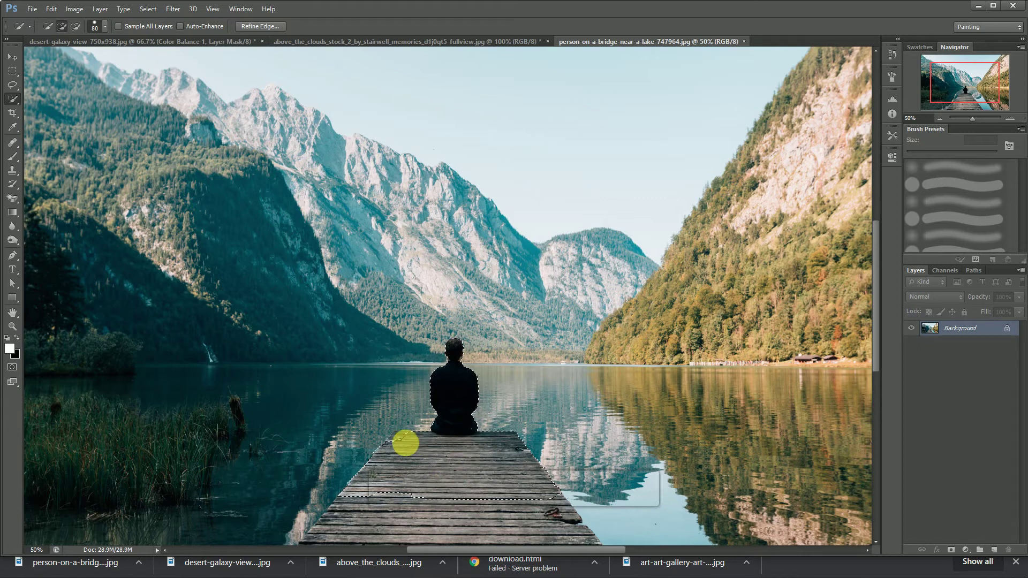
Extend the selection over the remaining planks down to the image's lower edge.
mouse_move(468, 489)
left_mouse_down()
mouse_move(528, 535)
mouse_move(581, 533)
left_mouse_up()
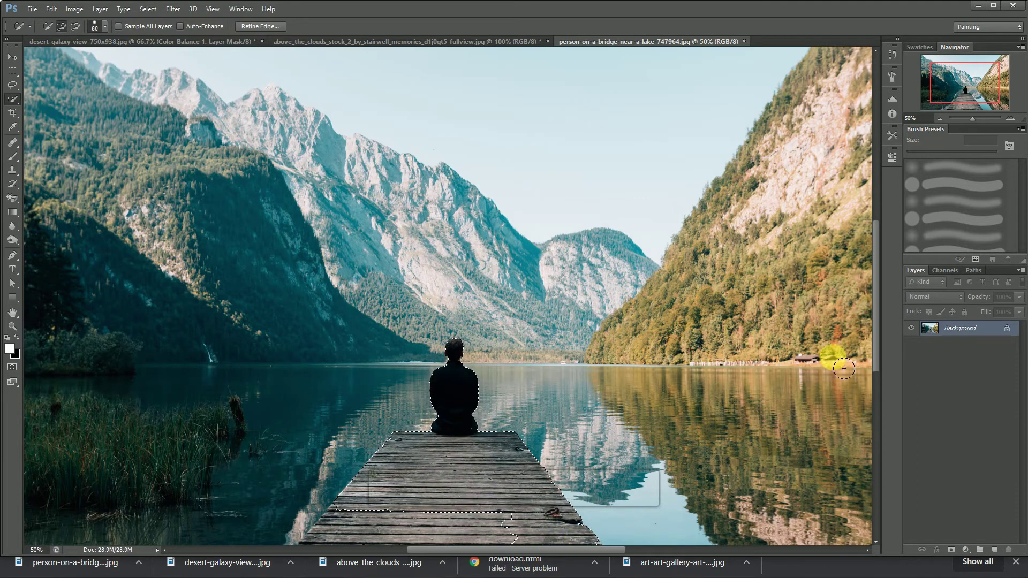
left_click_drag(876, 357, 886, 431)
mouse_move(551, 370)
left_mouse_down()
mouse_move(585, 372)
mouse_move(633, 393)
mouse_move(590, 405)
mouse_move(431, 392)
mouse_move(484, 341)
mouse_move(478, 304)
mouse_move(385, 309)
mouse_move(367, 350)
mouse_move(356, 327)
mouse_move(325, 362)
mouse_move(307, 355)
mouse_move(310, 386)
mouse_move(335, 355)
mouse_move(345, 361)
mouse_move(247, 400)
left_mouse_up()
key("bracketright")
key("bracketright")
Refine the selection along the dock's left edge using a smaller Quick Selection brush.
key("ctrl+plus")
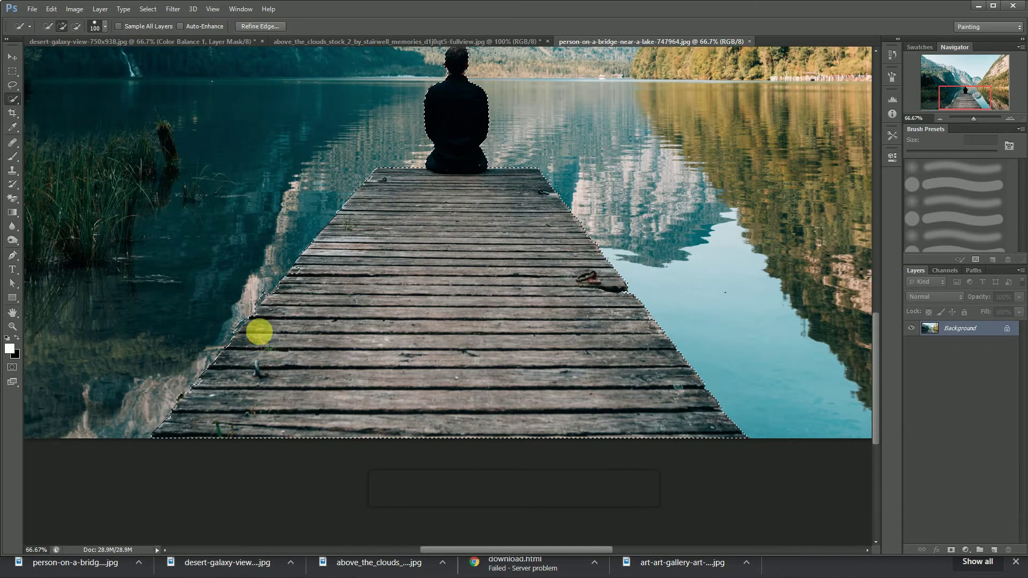
key("bracketleft")
key("bracketleft")
key("bracketleft")
key("bracketleft")
key("bracketleft")
key("bracketleft")
key("bracketleft")
key("bracketleft")
mouse_move(293, 284)
left_mouse_down()
mouse_move(291, 296)
mouse_move(263, 300)
mouse_move(242, 332)
left_mouse_up()
left_click_drag(206, 384, 209, 390)
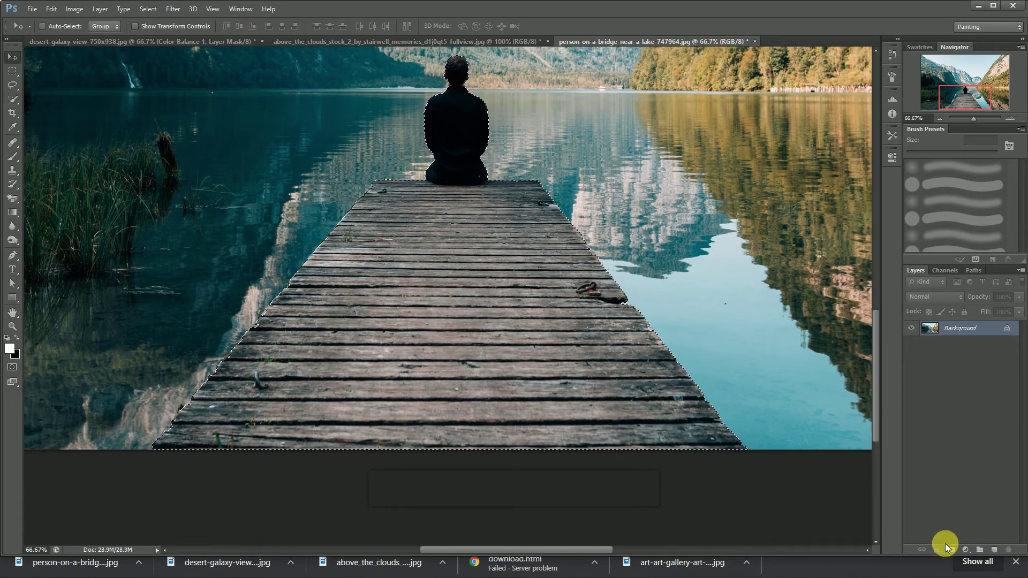
Mask the photo to the selected person and dock and move the masked layer into the desert-galaxy-view-750x938.jpg composite.
left_click(951, 550)
key("v")
left_click_drag(437, 262, 436, 379)
Scale the person-and-dock layer to 28.88% width and 29.39% height and place it at the composite's lower edge.
key("ctrl+t")
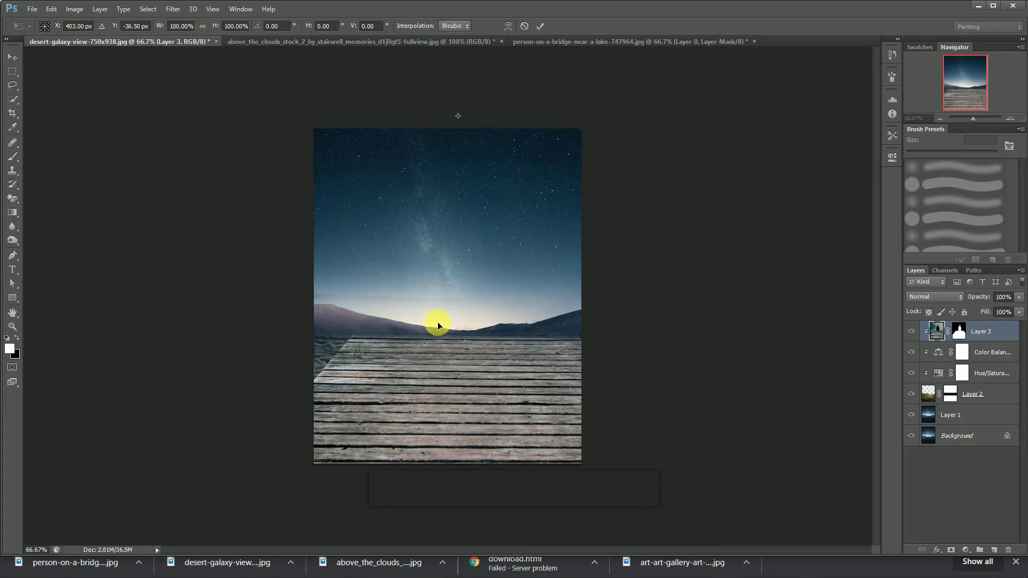
key("ctrl+minus")
key("ctrl+minus")
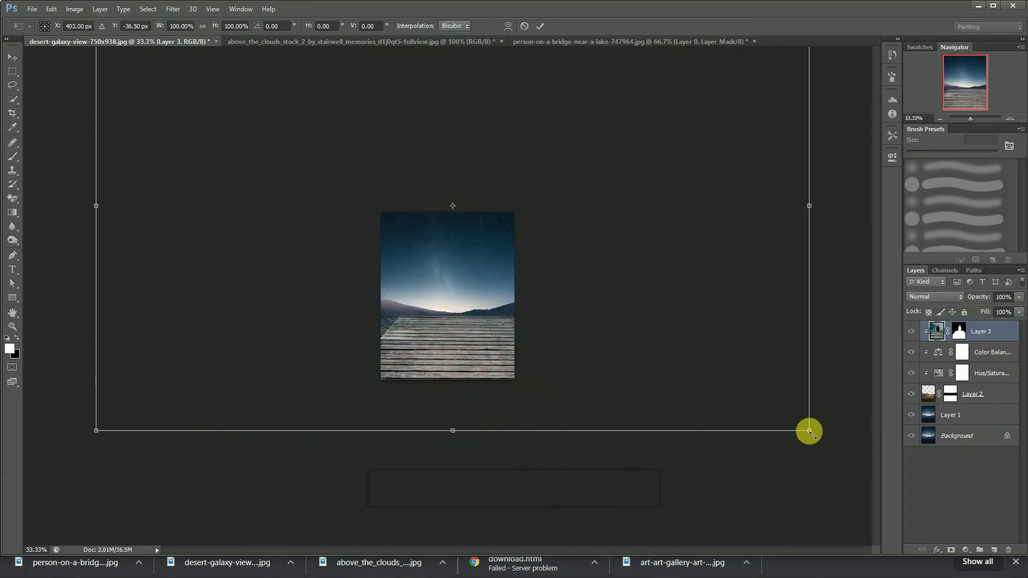
left_click_drag(809, 431, 534, 333)
left_click_drag(480, 310, 481, 351)
key("ctrl+plus")
key("Left")
key("Left")
key("Left")
key("Left")
key("Left")
key("Left")
key("Left")
key("Left")
key("Left")
key("Left")
key("Left")
key("Left")
key("Left")
key("Left")
key("Left")
key("Left")
key("Left")
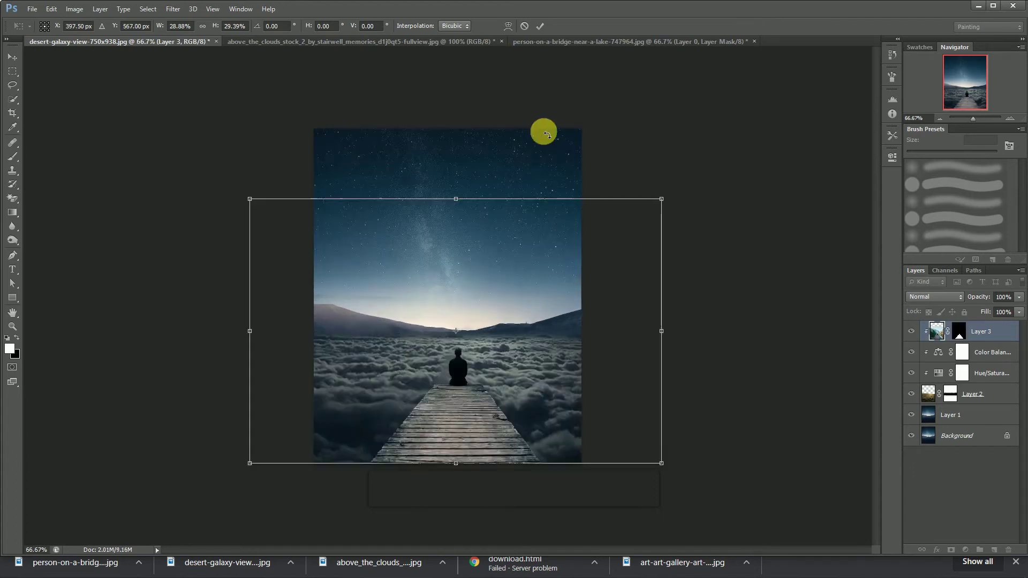
left_click(539, 25)
Nudge the person-and-dock layer to the left so it sits centred in the composite.
key("ctrl+t")
key("Left")
key("Left")
key("Left")
key("Left")
key("Left")
key("Left")
key("Left")
key("Left")
key("Left")
key("Left")
key("Left")
key("Left")
key("Left")
key("Left")
key("Left")
key("Left")
key("Left")
key("Left")
key("Left")
key("Left")
key("Left")
key("Left")
key("Left")
key("Left")
key("Left")
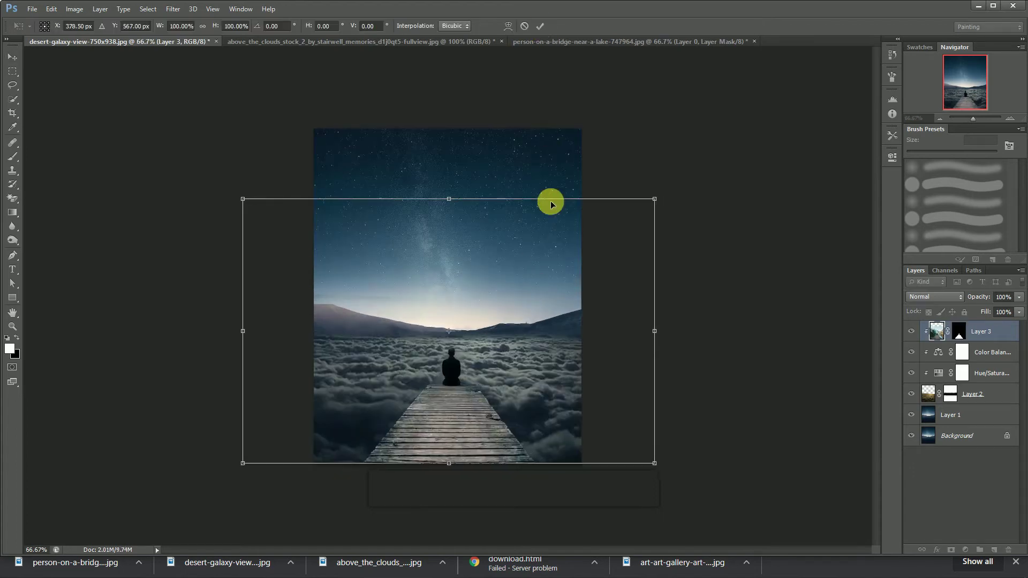
left_click(539, 26)
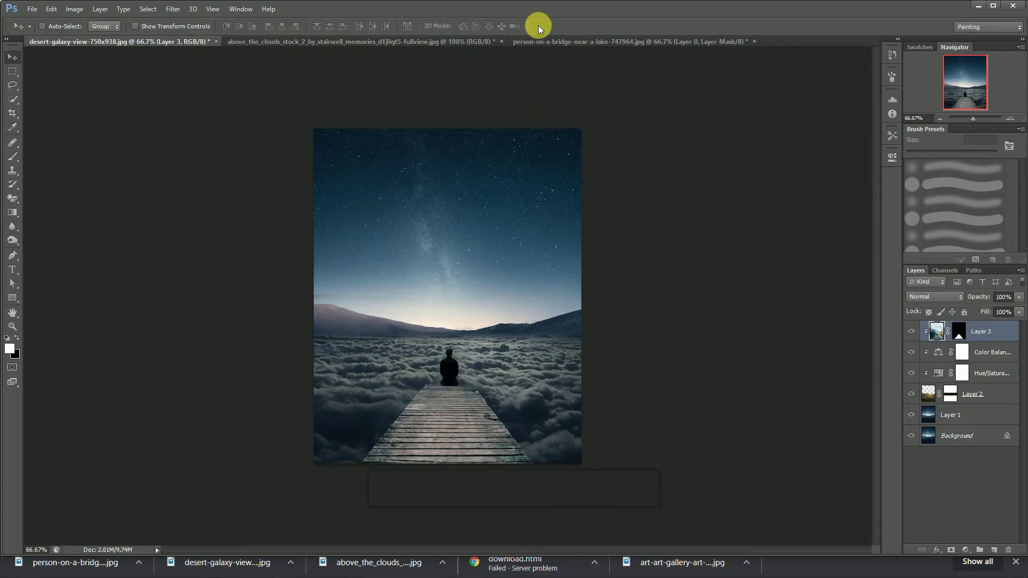
Add a clipped layer above Color Balance and darken the clouds around the dock with a black soft brush at 43% opacity and 61% flow.
left_click(996, 353)
left_click(993, 550)
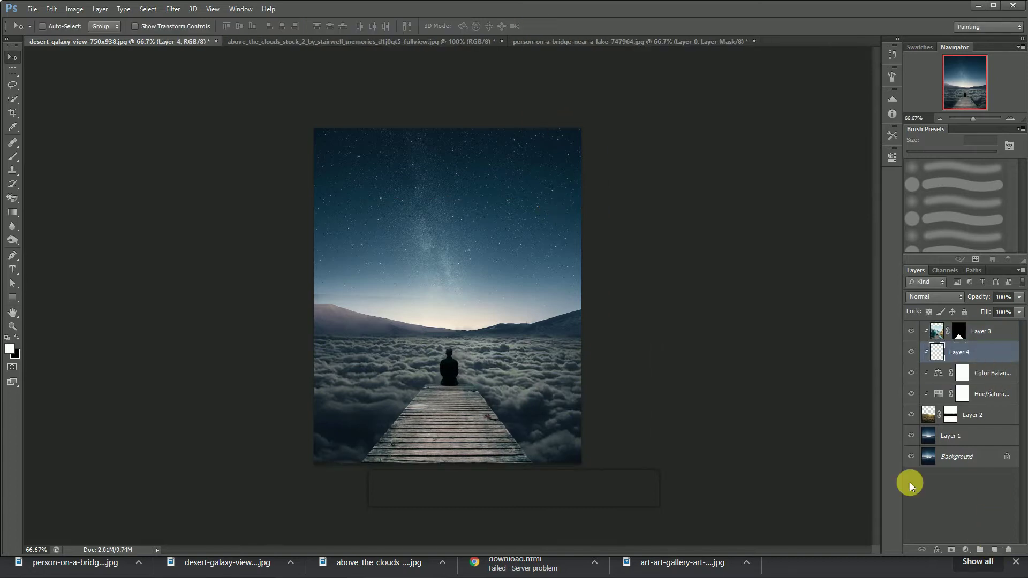
left_click(14, 159)
left_click(16, 337)
left_click_drag(235, 26, 205, 43)
left_click_drag(308, 26, 286, 39)
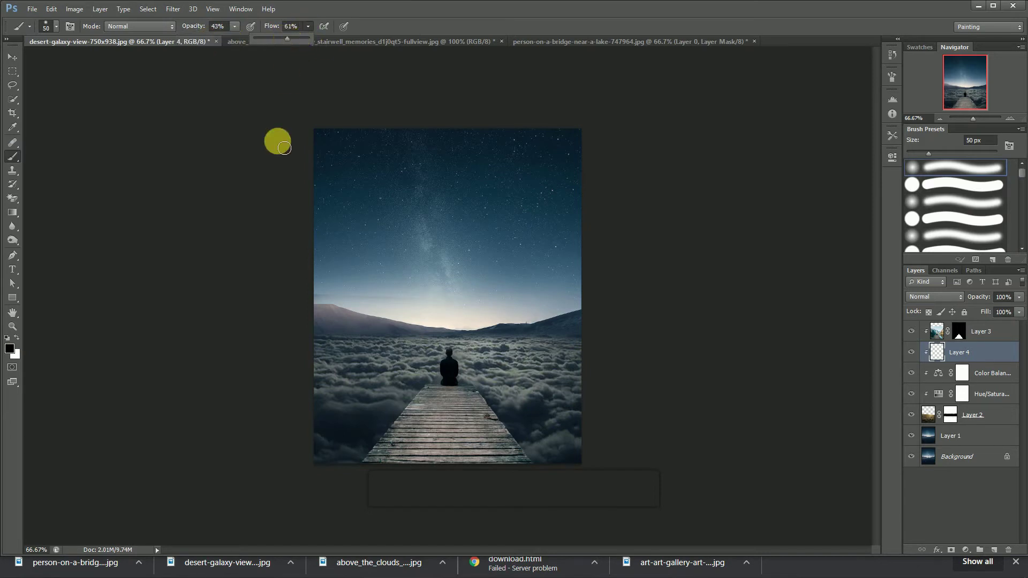
key("bracketright")
key("bracketright")
mouse_move(605, 457)
left_mouse_down()
mouse_move(567, 411)
mouse_move(628, 483)
mouse_move(399, 485)
mouse_move(377, 467)
mouse_move(428, 402)
left_mouse_up()
key("bracketleft")
key("bracketleft")
key("bracketleft")
key("bracketleft")
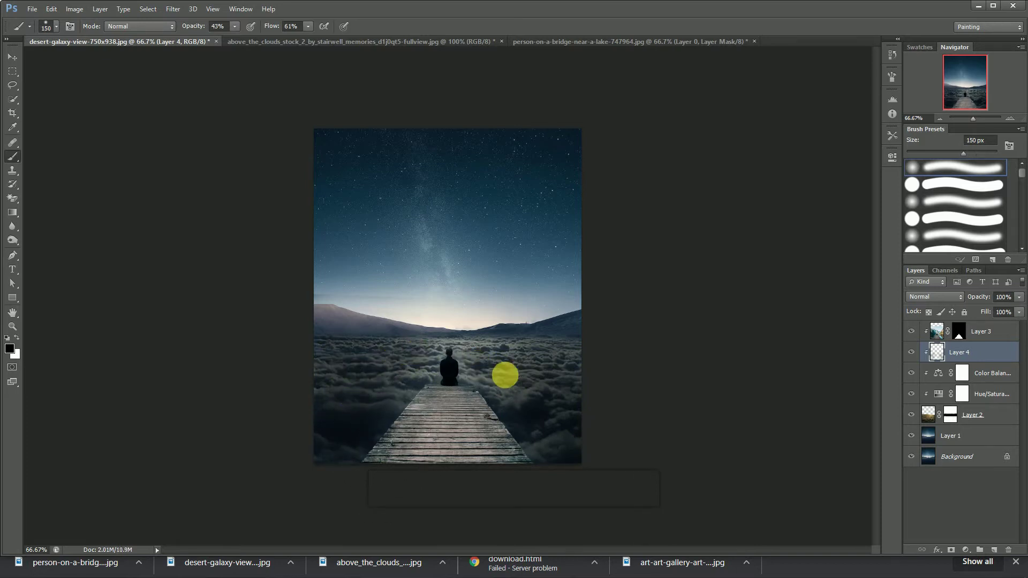
Add a Curves adjustment clipped to the person-and-dock layer, lower its white point and adjust the midtones to darken the dock.
left_click(1010, 333)
left_click(966, 549)
left_click(959, 369)
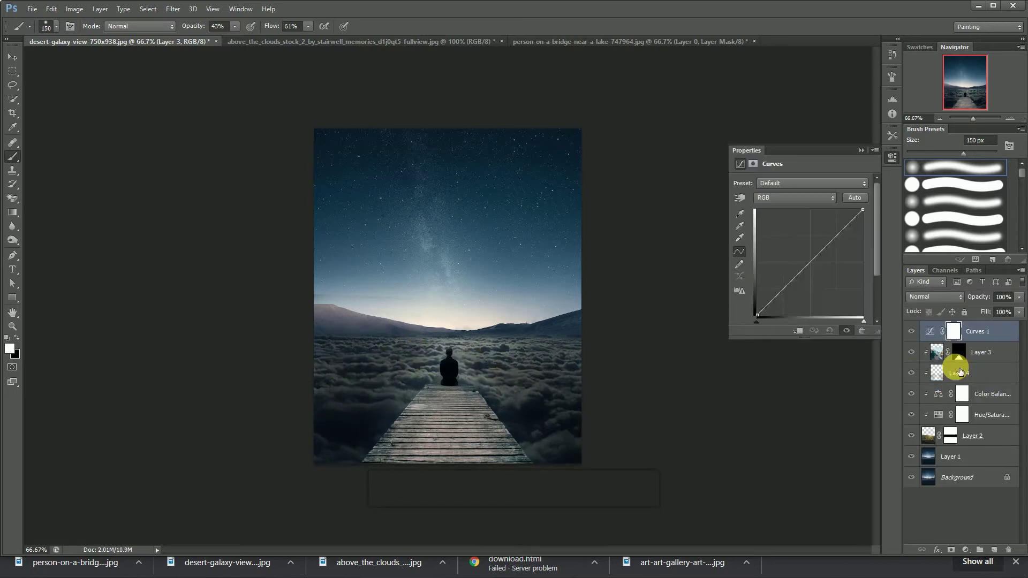
left_click(798, 330)
left_click_drag(862, 209, 867, 248)
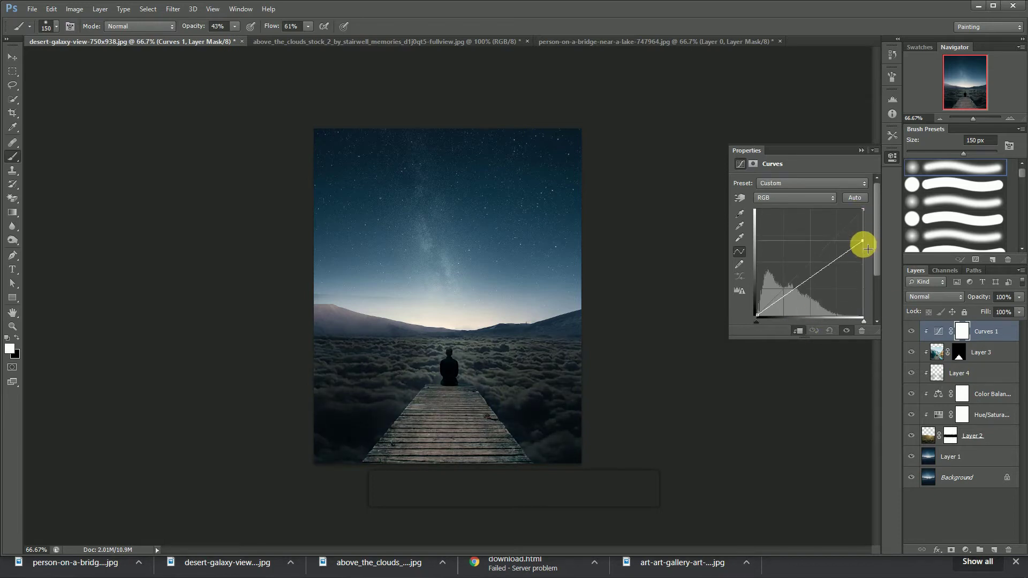
left_click(806, 281)
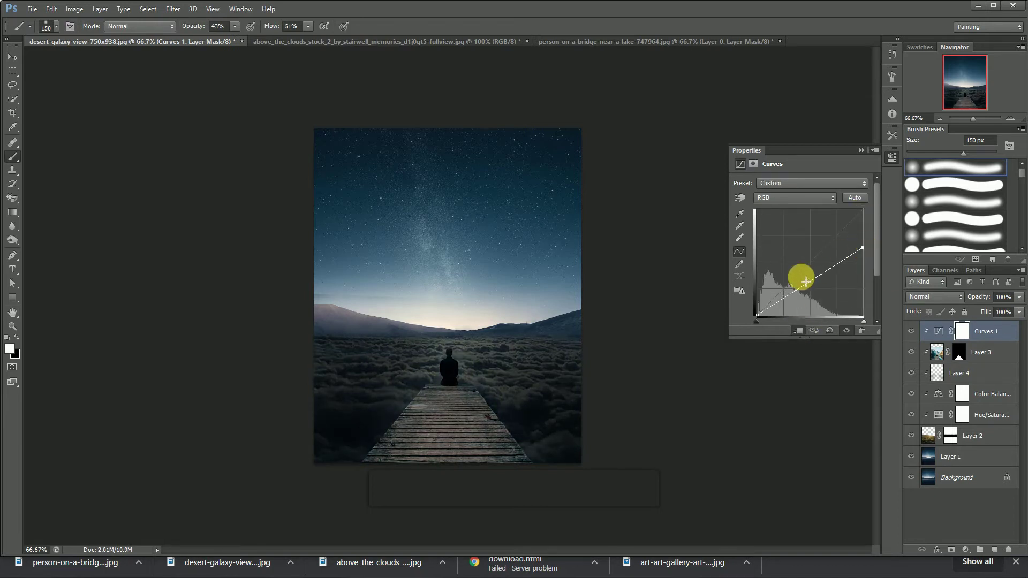
left_click_drag(804, 288, 799, 278)
left_click(861, 149)
Paint black on the Curves mask over the dock with a 150 px brush at 60% opacity and compare the image without the adjustment.
left_click(16, 338)
left_click(235, 27)
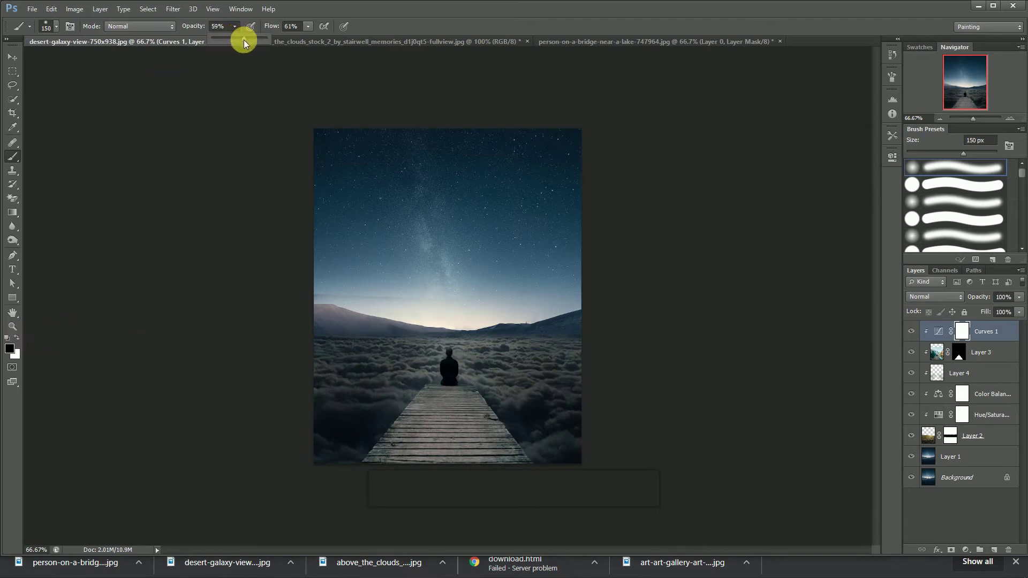
left_click(425, 338)
left_click_drag(472, 389, 490, 426)
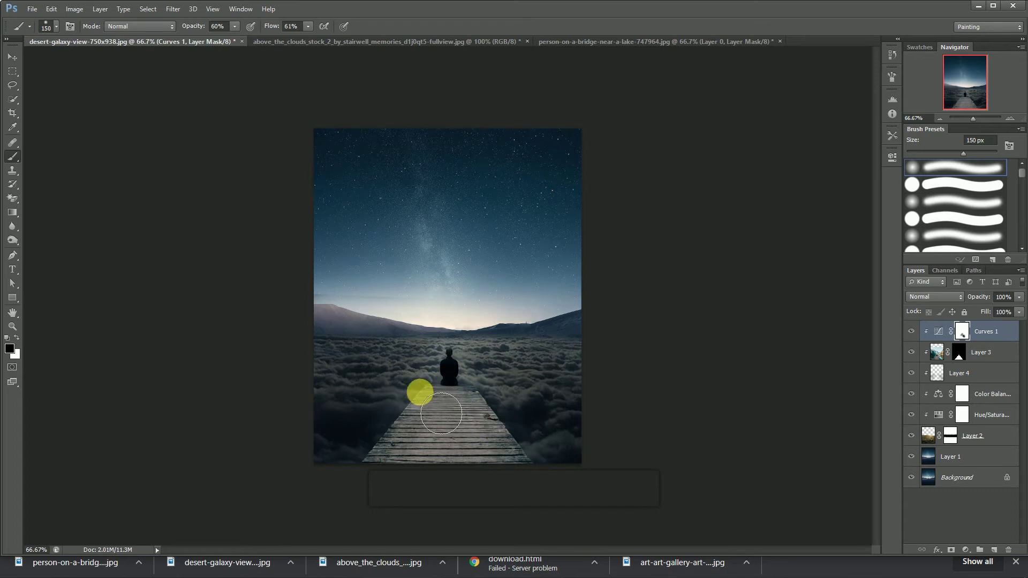
key("ctrl+plus")
key("ctrl+plus")
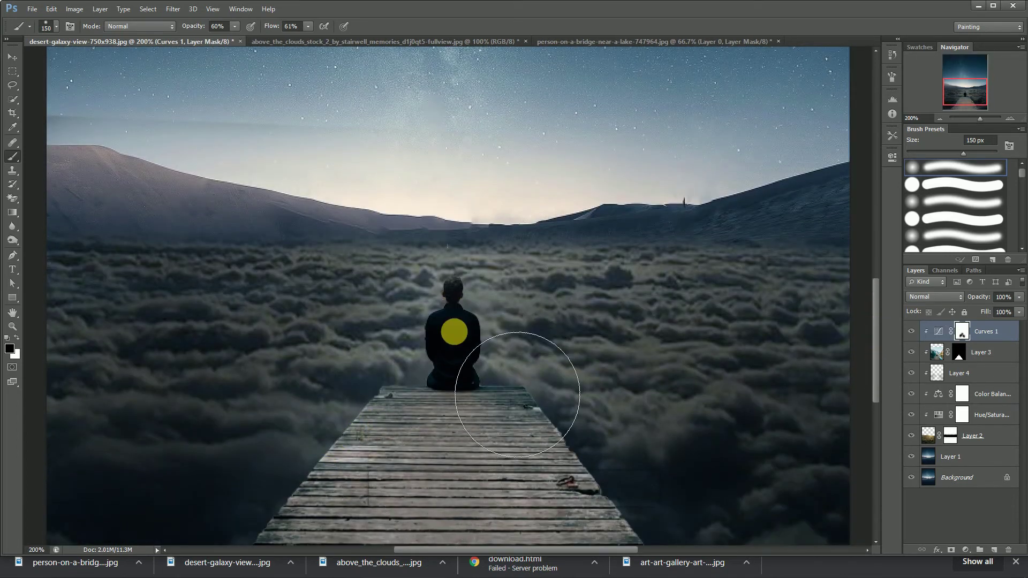
scroll(454, 328, "down", 1)
left_click_drag(538, 483, 562, 531)
left_click(912, 331)
left_click(913, 332)
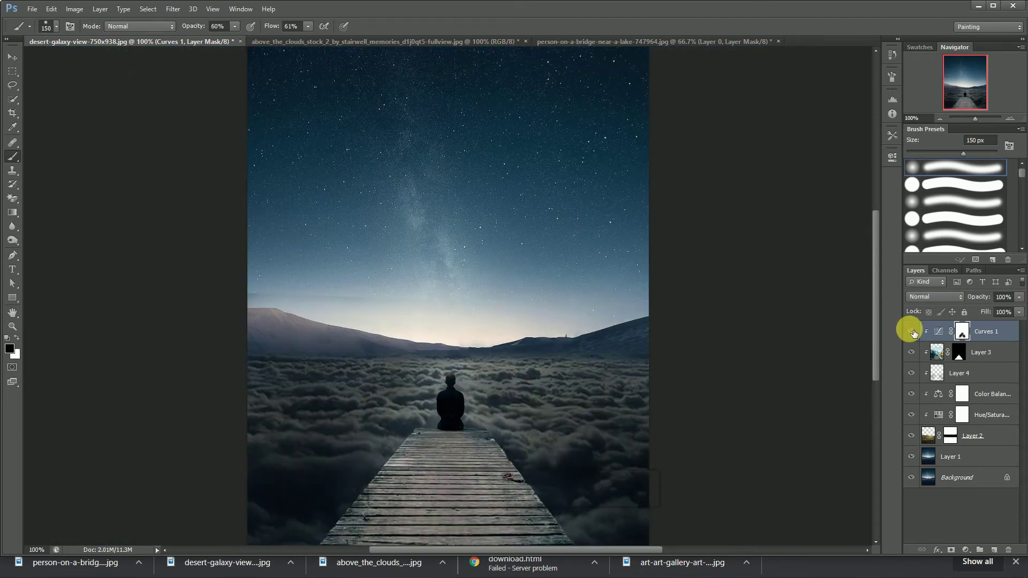
left_click(938, 334)
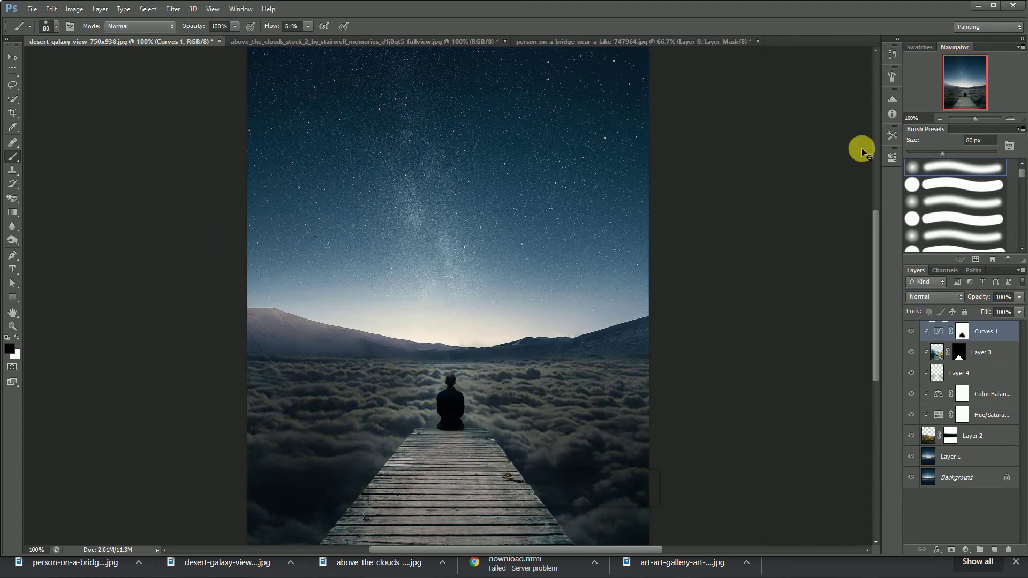
Open the picture frame image art-art-gallery-art-studio-1931465 from the Downloads folder.
key("ctrl+o")
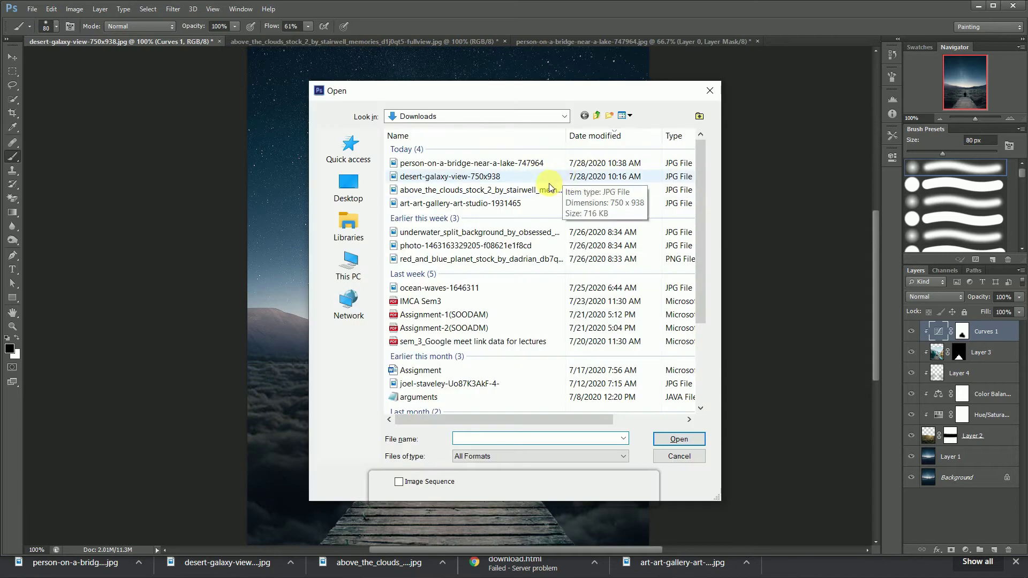
left_click(531, 203)
left_click(678, 440)
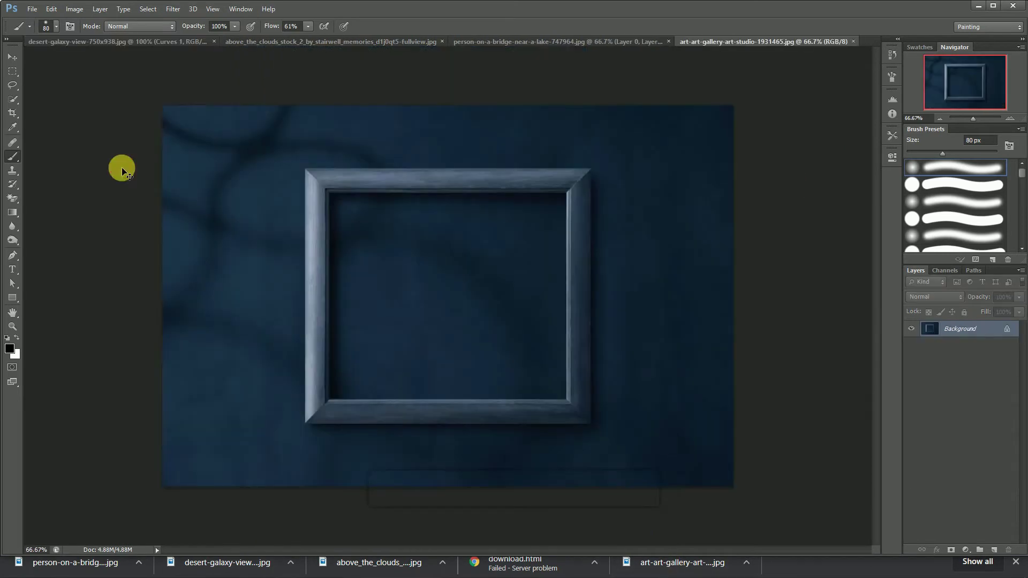
Select the whole wooden frame with the Quick Selection tool and move it into the desert composite.
left_click(13, 99)
left_click(62, 27)
mouse_move(320, 178)
left_mouse_down()
mouse_move(571, 178)
mouse_move(588, 380)
mouse_move(571, 415)
mouse_move(348, 417)
mouse_move(318, 407)
mouse_move(314, 348)
mouse_move(326, 346)
left_mouse_up()
mouse_move(320, 237)
left_mouse_down()
mouse_move(329, 271)
mouse_move(323, 207)
left_mouse_up()
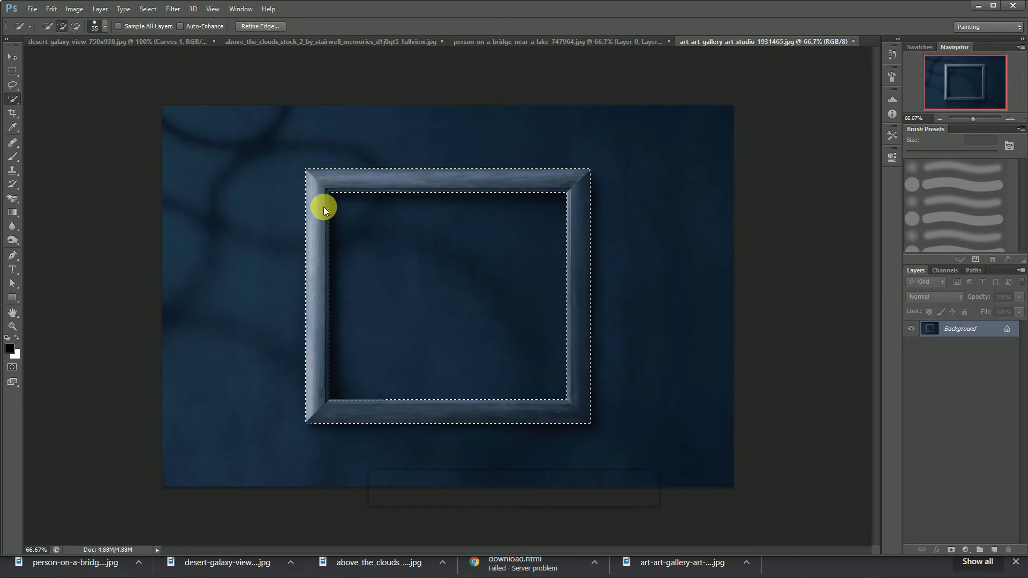
key("v")
left_click_drag(375, 241, 375, 299)
Rotate the frame about 45° into a diamond and scale it to 66.33% width and 74.87% height.
key("ctrl+t")
left_click_drag(603, 226, 449, 349)
left_click_drag(607, 228, 607, 231)
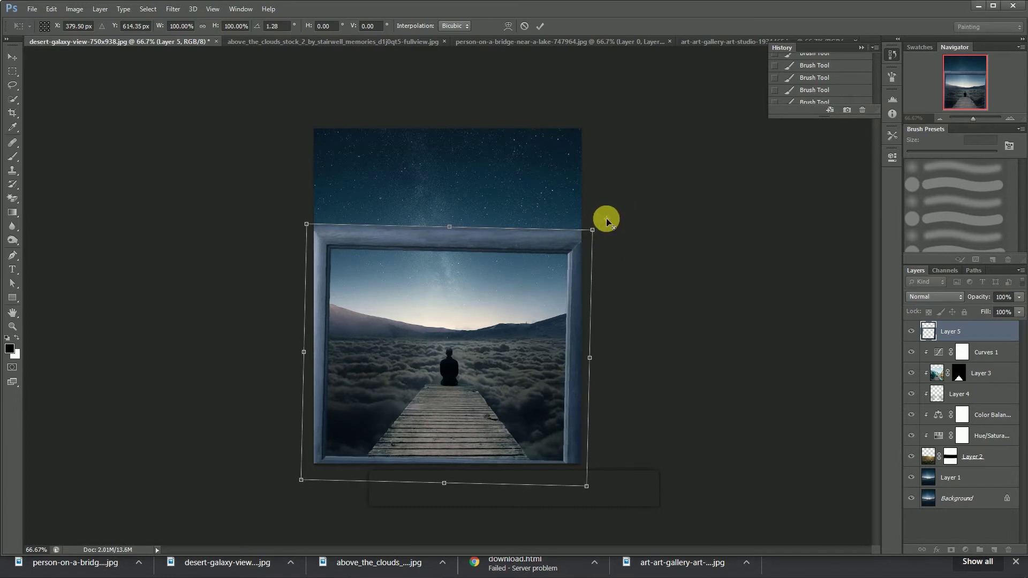
key("Return")
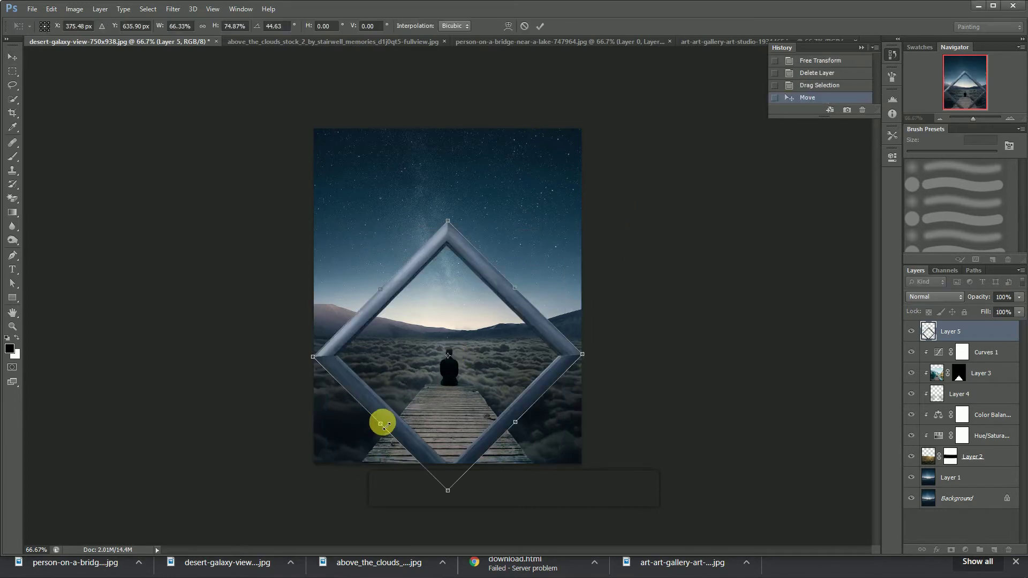
key("Return")
Resize the diamond frame to 94.30% width and 94.18% height and raise it to sit centred around the person.
key("ctrl+t")
left_click_drag(467, 321, 465, 296)
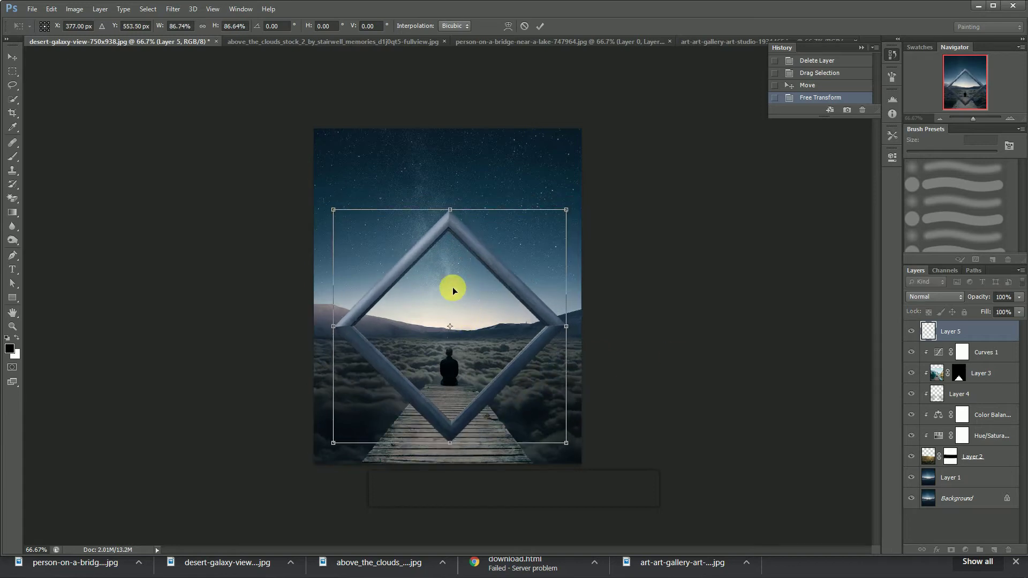
key("Left")
key("Left")
key("Up")
key("Up")
key("Up")
key("Up")
key("Up")
key("Up")
key("Up")
key("Up")
key("Up")
key("Up")
key("Up")
key("Up")
key("Up")
key("Up")
key("Up")
key("Up")
key("Up")
key("Up")
key("Up")
key("Up")
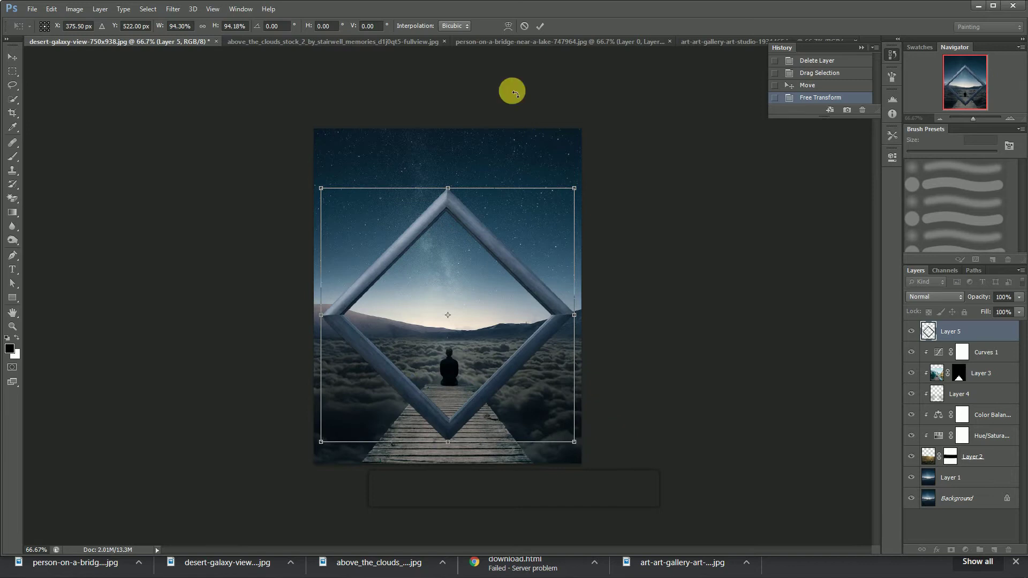
left_click(539, 27)
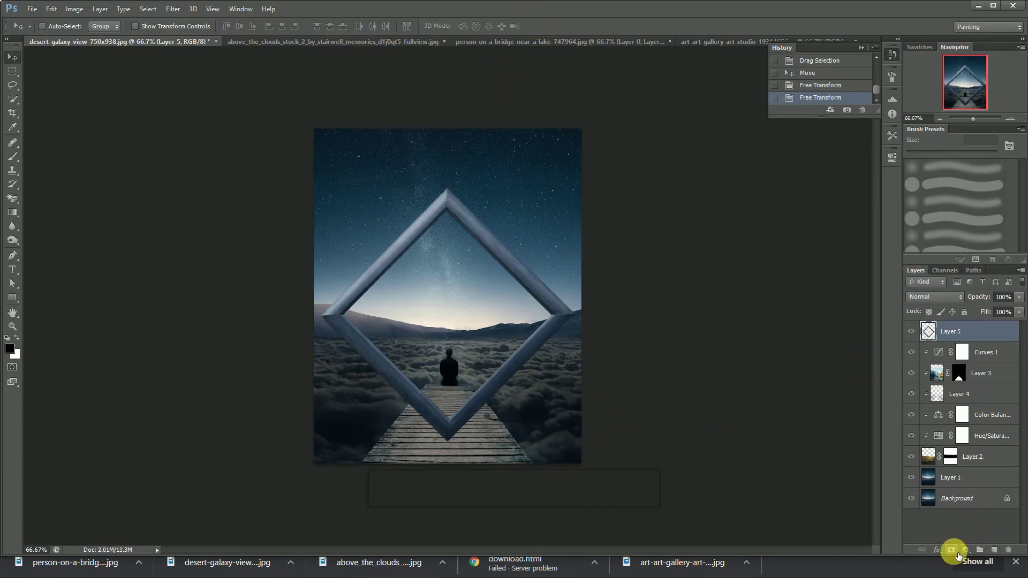
Add a mask to the frame layer and paint black with an 80 px brush to hide the frame's lower part in the clouds.
left_click(951, 550)
key("b")
key("x")
left_click(19, 338)
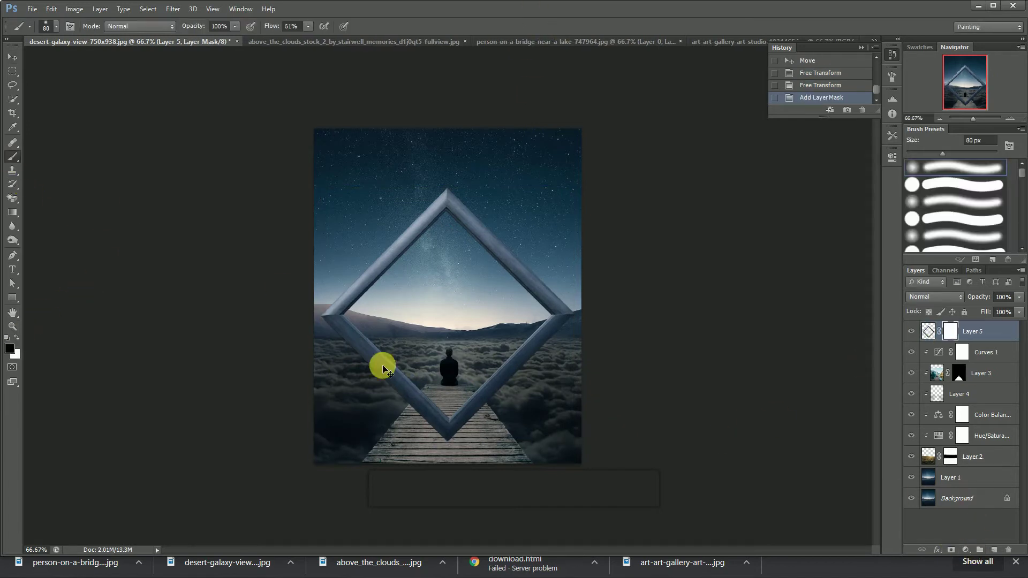
mouse_move(396, 384)
left_mouse_down()
mouse_move(527, 380)
mouse_move(487, 401)
mouse_move(421, 474)
mouse_move(412, 401)
mouse_move(464, 429)
mouse_move(443, 414)
mouse_move(431, 453)
mouse_move(444, 420)
mouse_move(530, 385)
mouse_move(520, 372)
mouse_move(539, 371)
mouse_move(367, 386)
mouse_move(536, 370)
left_mouse_up()
Enlarge the masked diamond frame to 103.77% and rotate it 1.67°.
key("ctrl+t")
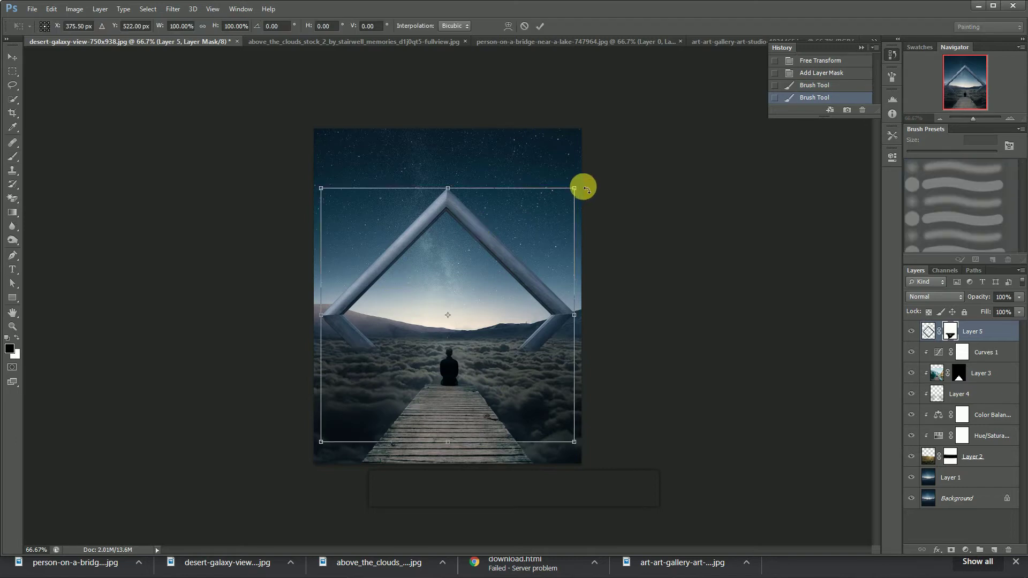
left_click_drag(586, 189, 588, 192)
left_click_drag(572, 448, 576, 452)
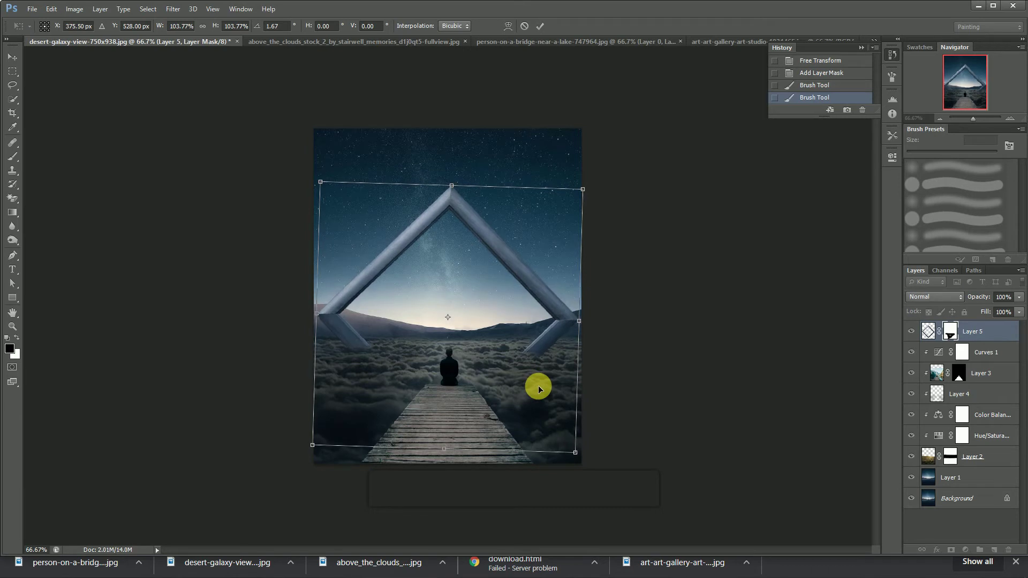
key("ctrl+plus")
left_click(540, 25)
key("ctrl+minus")
left_click(965, 550)
left_click(935, 360)
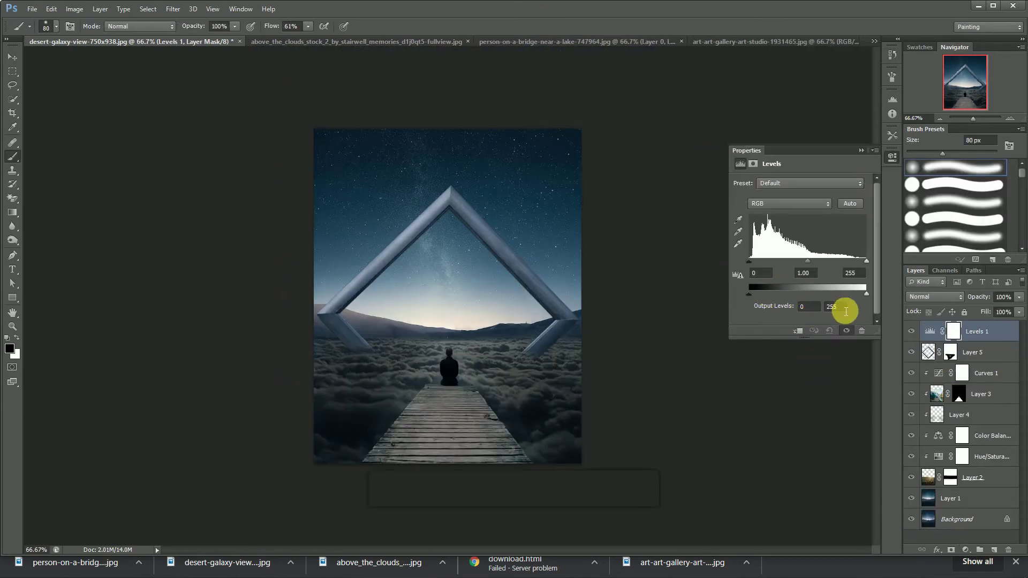
type("00")
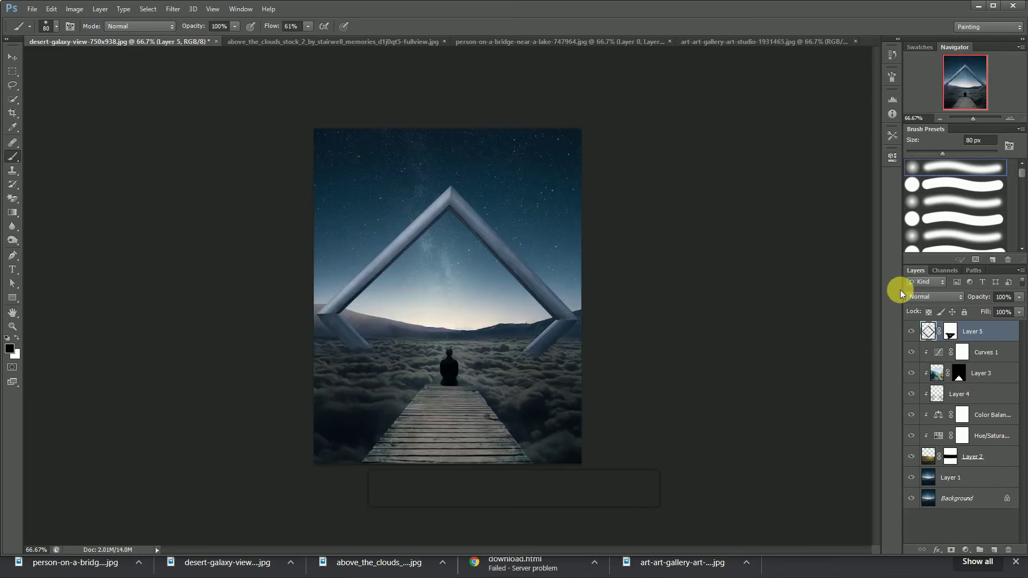
Darken the diamond frame with Levels by lowering the output white level to 115.
key("ctrl+l")
double_click(553, 301)
key("BackSpace")
type("80")
key("BackSpace")
key("BackSpace")
type("105")
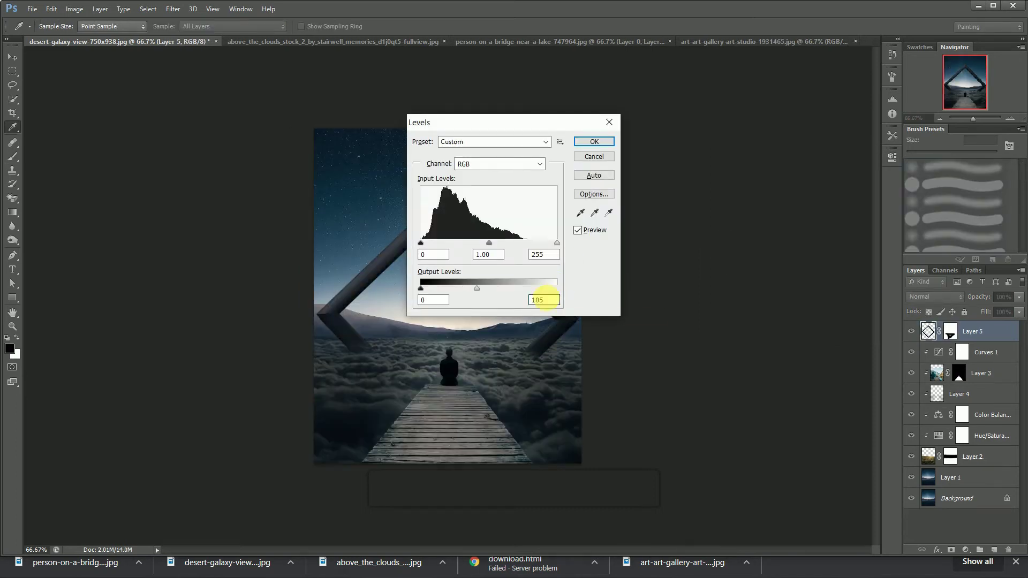
double_click(498, 254)
type("0")
double_click(546, 300)
type("115")
left_click(593, 143)
Shade the frame's edges and lower ends with the 45 px Burn tool, using the Midtones range at 30% exposure.
left_click(13, 241)
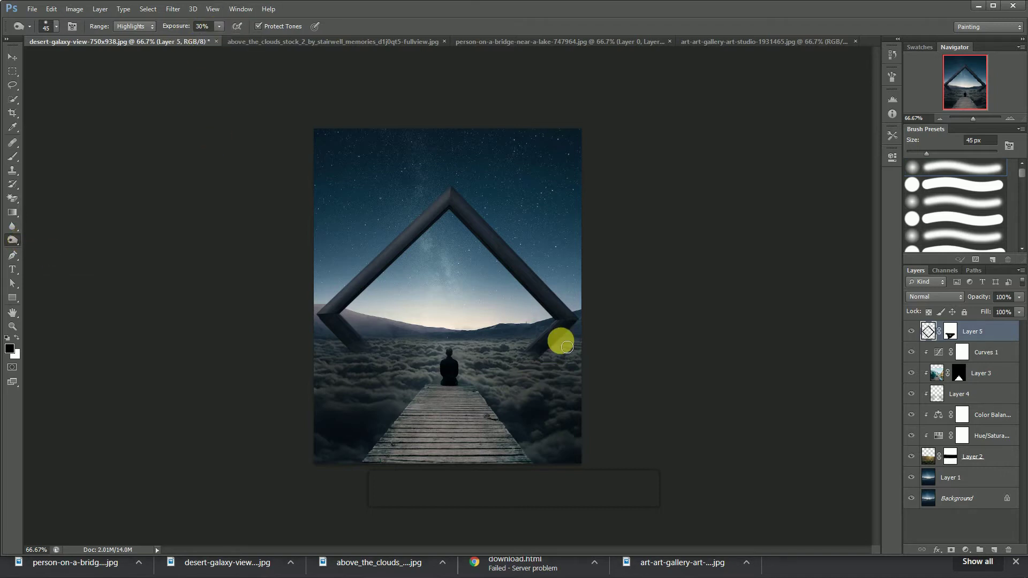
key("ctrl+plus")
key("ctrl+plus")
key("ctrl+minus")
key("ctrl+minus")
key("ctrl+plus")
key("ctrl+plus")
mouse_move(844, 386)
left_mouse_down()
mouse_move(815, 429)
mouse_move(833, 374)
mouse_move(96, 368)
mouse_move(110, 420)
mouse_move(74, 353)
left_mouse_up()
left_click(134, 27)
left_click(129, 45)
mouse_move(815, 386)
left_mouse_down()
mouse_move(742, 459)
mouse_move(815, 399)
mouse_move(854, 329)
mouse_move(718, 494)
mouse_move(78, 361)
mouse_move(58, 336)
mouse_move(75, 342)
mouse_move(181, 476)
mouse_move(791, 446)
mouse_move(758, 529)
mouse_move(811, 490)
left_mouse_up()
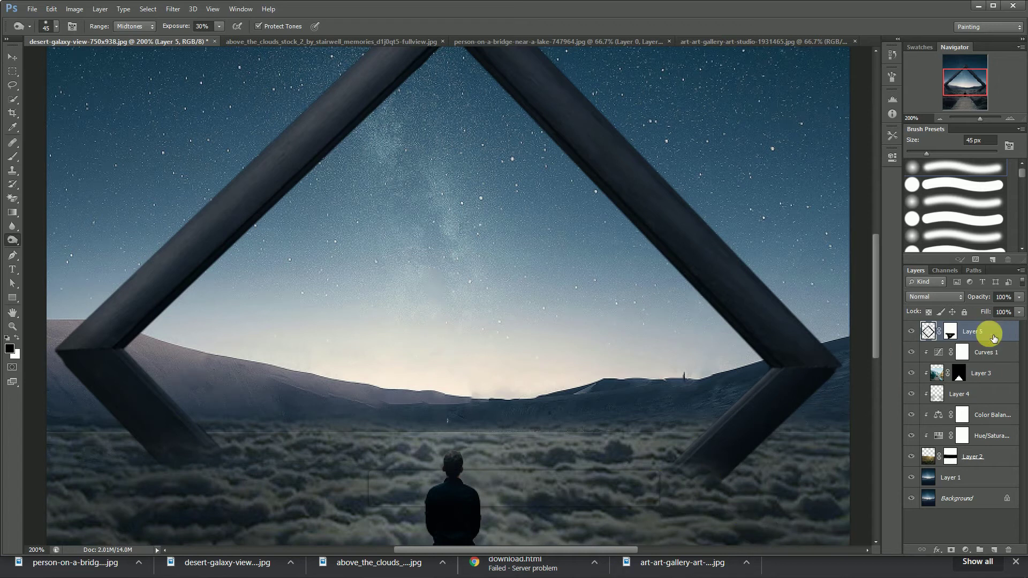
Duplicate the frame layer, rename the copy imag and flip it vertically as a reflection.
key("ctrl+j")
key("ctrl+minus")
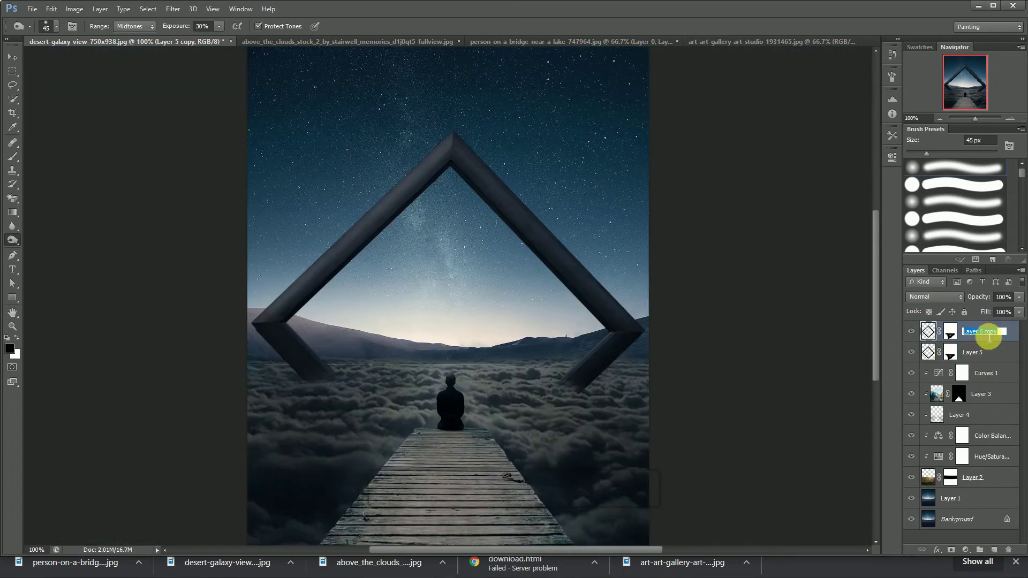
left_click(989, 337)
type("image")
key("Return")
key("ctrl+t")
right_click(515, 335)
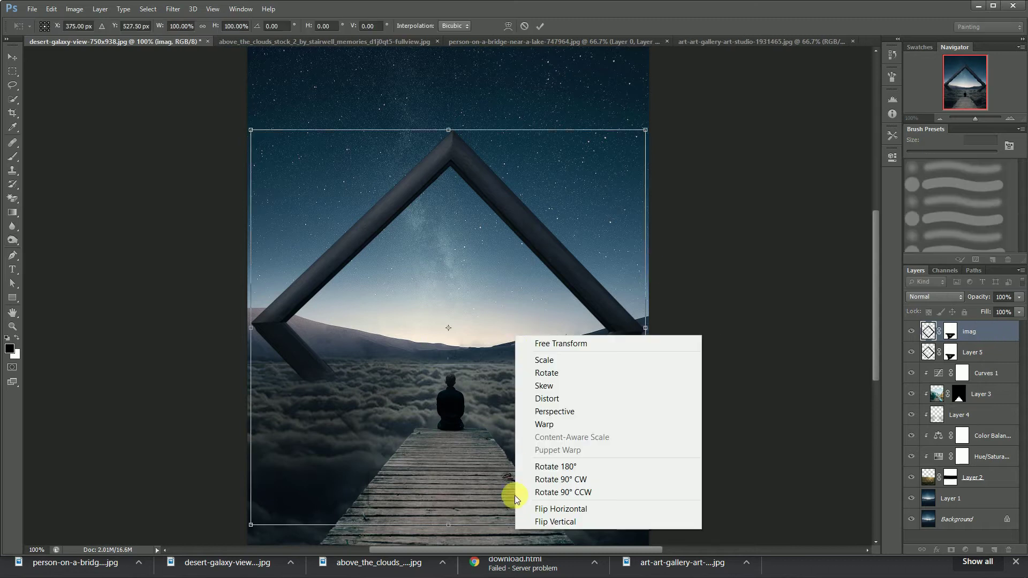
Move the flipped frame copy straight down to a Y position of 722.50 px so it mirrors the upper frame.
key("shift+Down")
key("shift+Down")
key("shift+Down")
key("shift+Down")
key("shift+Down")
key("shift+Down")
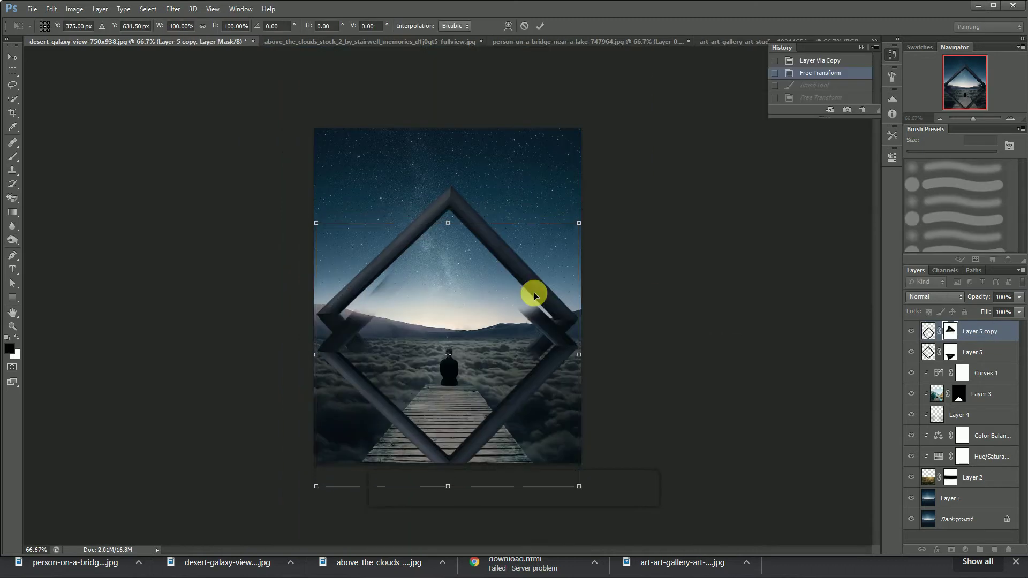
key("shift+Down")
key("shift+Down")
key("shift+Down")
key("shift+Down")
key("shift+Down")
key("shift+Down")
key("shift+Down")
key("shift+Down")
key("shift+Down")
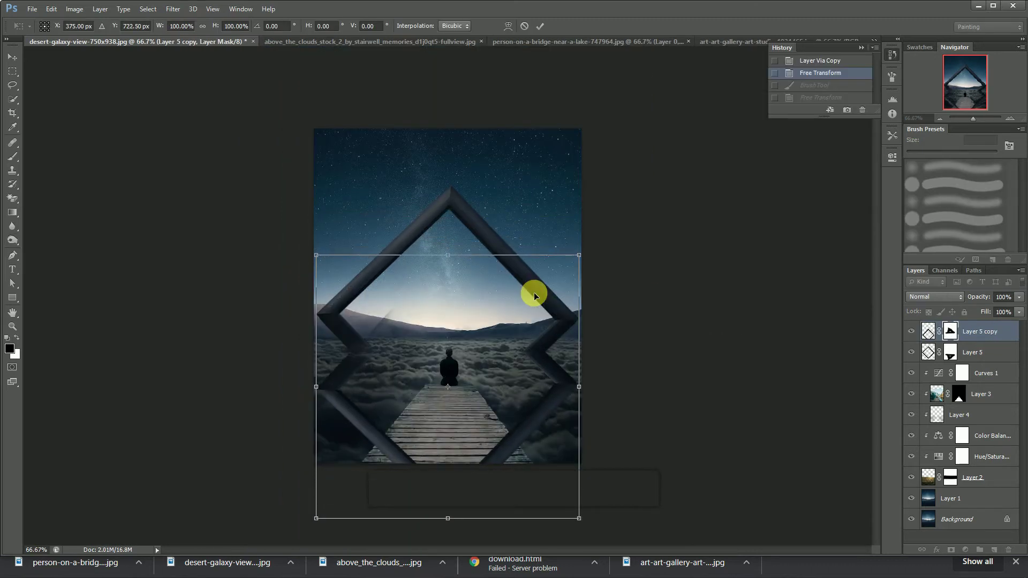
key("Return")
Mask out the leftover traces inside the diamond with a 60 px brush and stretch the reflection taller.
key("b")
left_click_drag(396, 325, 427, 321)
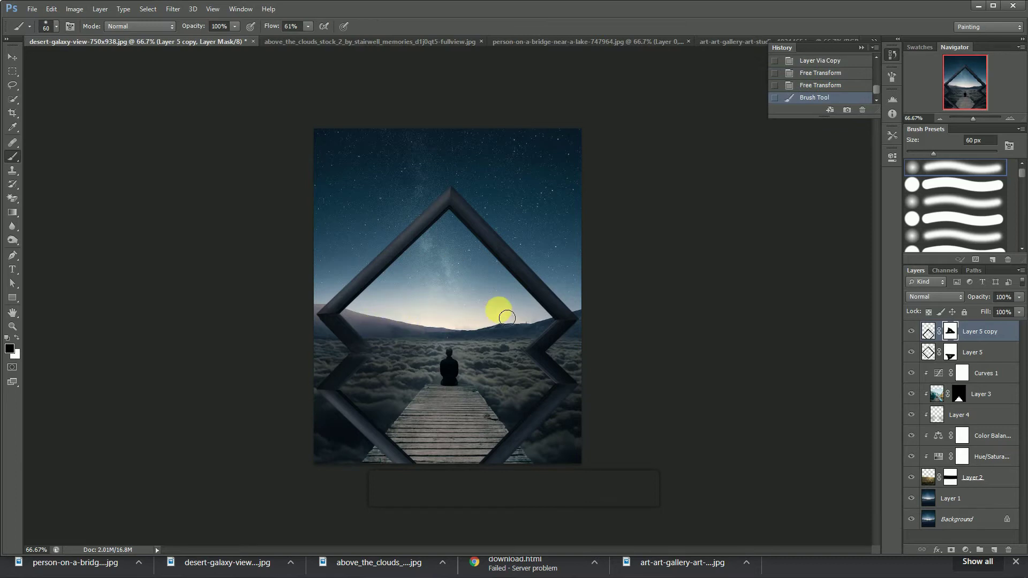
key("ctrl+t")
key("ctrl+minus")
left_click(537, 24)
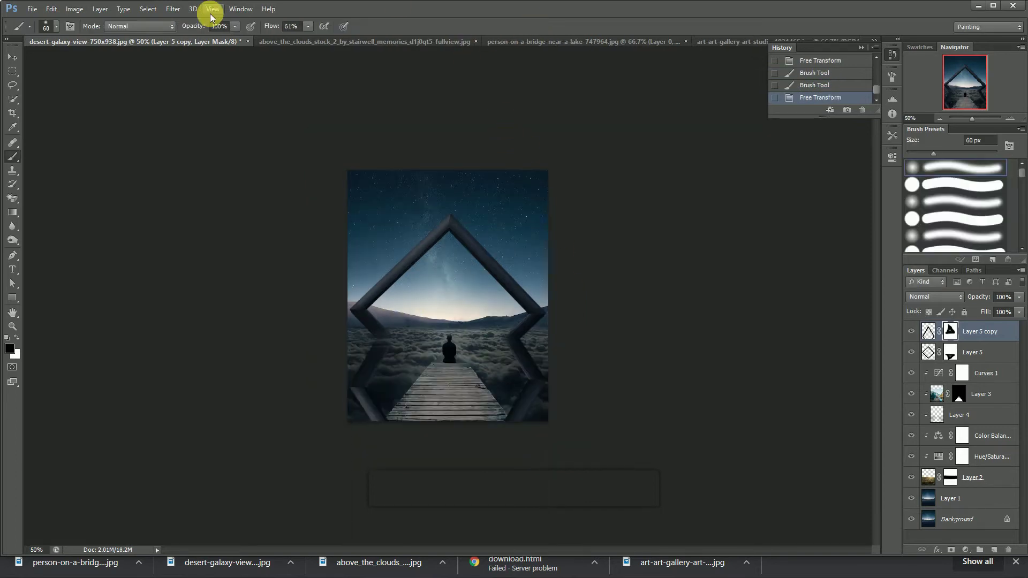
left_click(168, 11)
mouse_move(236, 153)
left_click(367, 241)
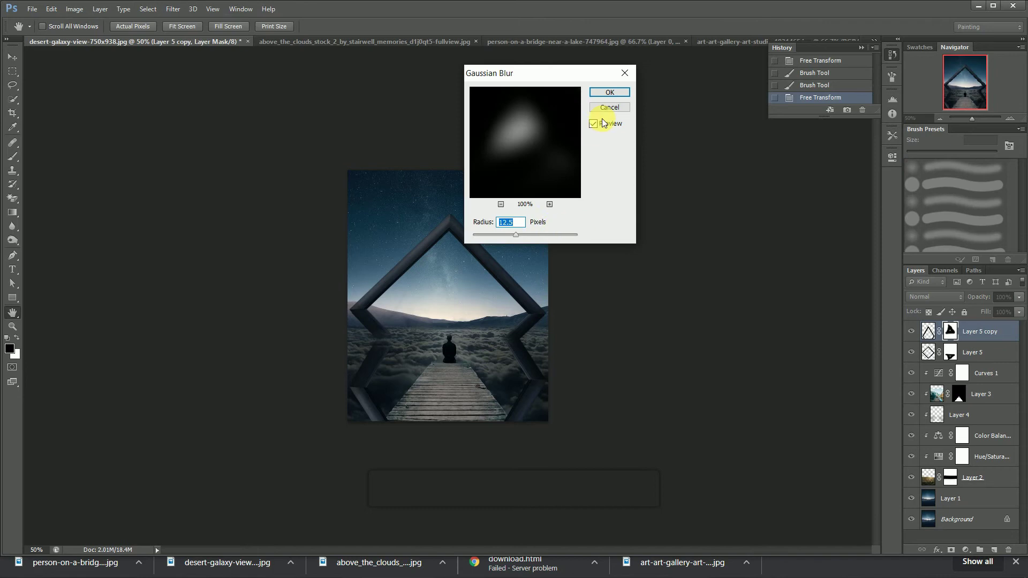
left_click(608, 107)
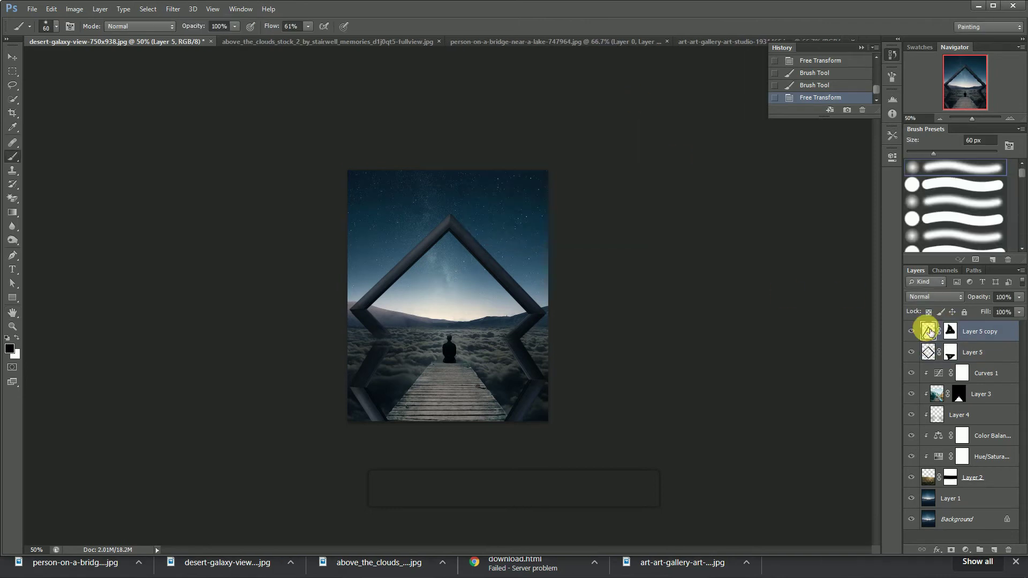
Try a 12.5 px Gaussian Blur on the reflection and stretch it slightly upward, retouching its mask.
left_click(173, 9)
mouse_move(214, 148)
left_click(368, 240)
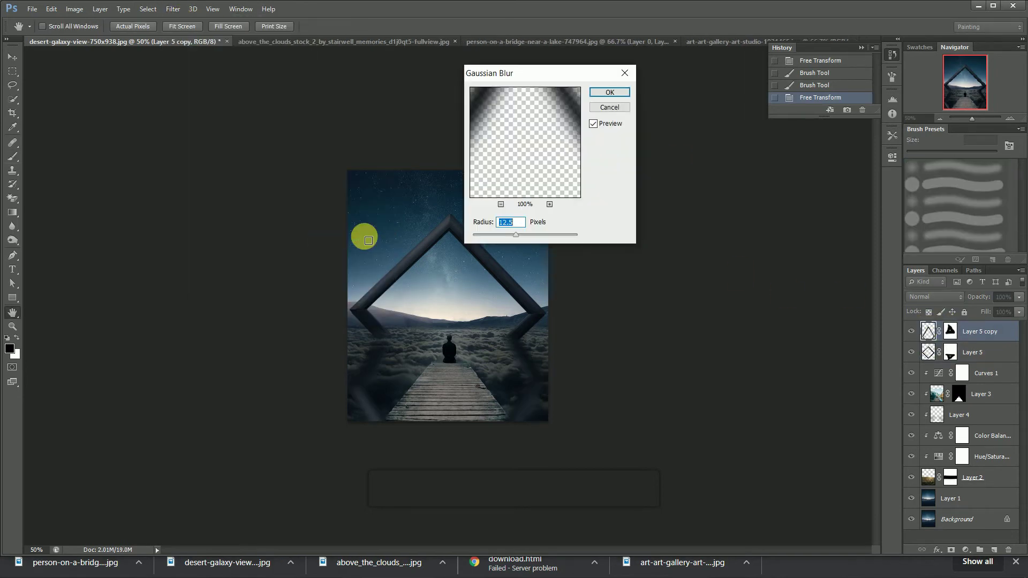
left_click(610, 92)
key("ctrl+t")
left_click_drag(449, 217, 452, 204)
key("Return")
key("b")
left_click(950, 332)
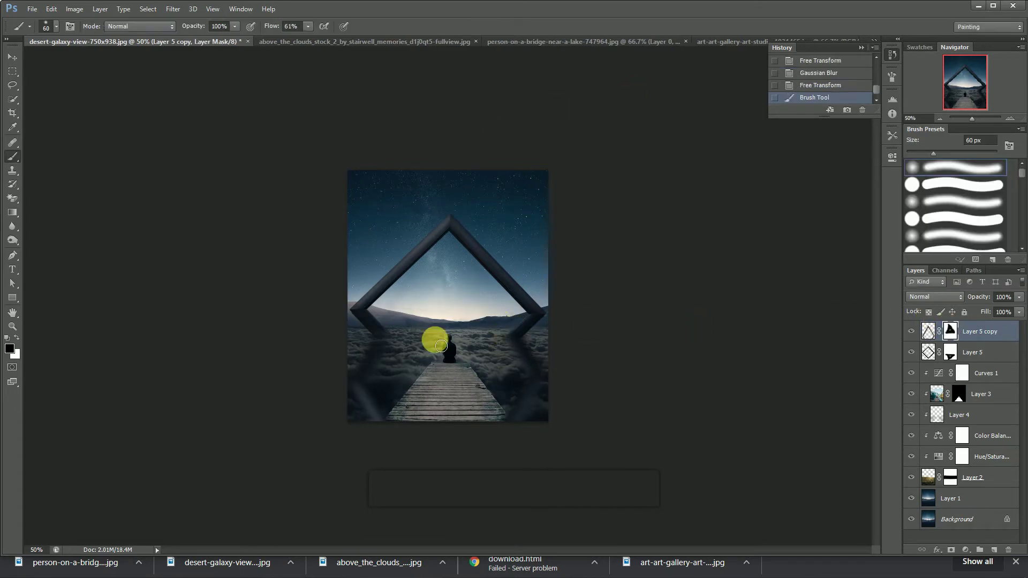
Try a 10 px Gaussian Blur on the reflection and darken it to black with Hue/Saturation.
key("v")
left_click(966, 550)
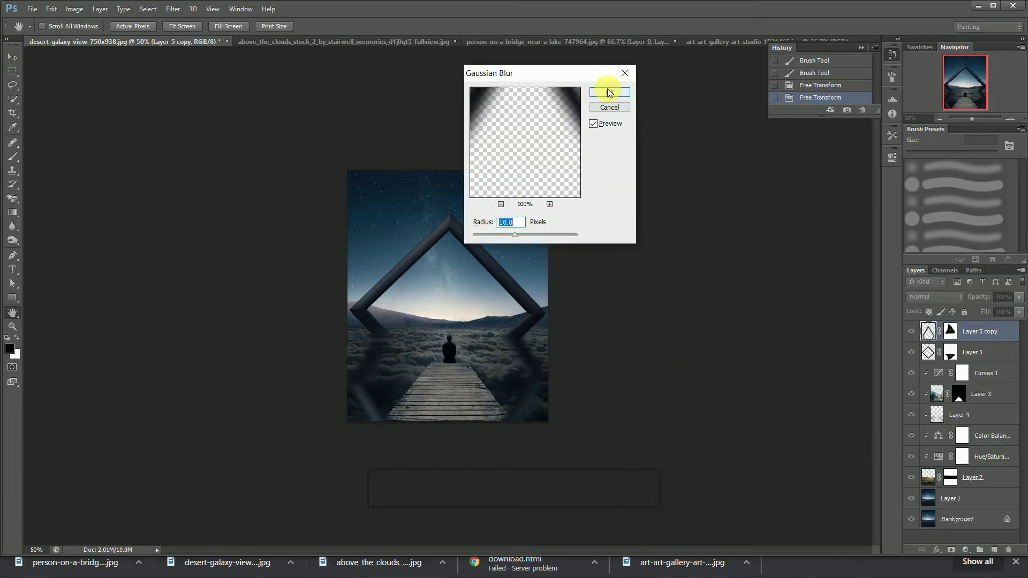
left_click(610, 92)
key("ctrl+u")
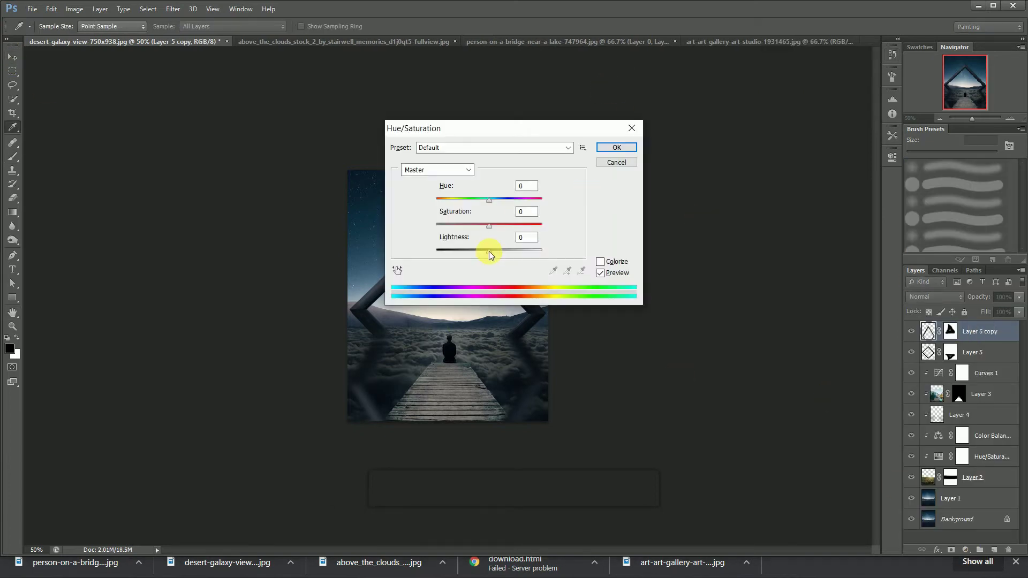
left_click_drag(490, 252, 425, 255)
left_click(635, 149)
Try lowering the blackened reflection's opacity to about 57%.
key("e")
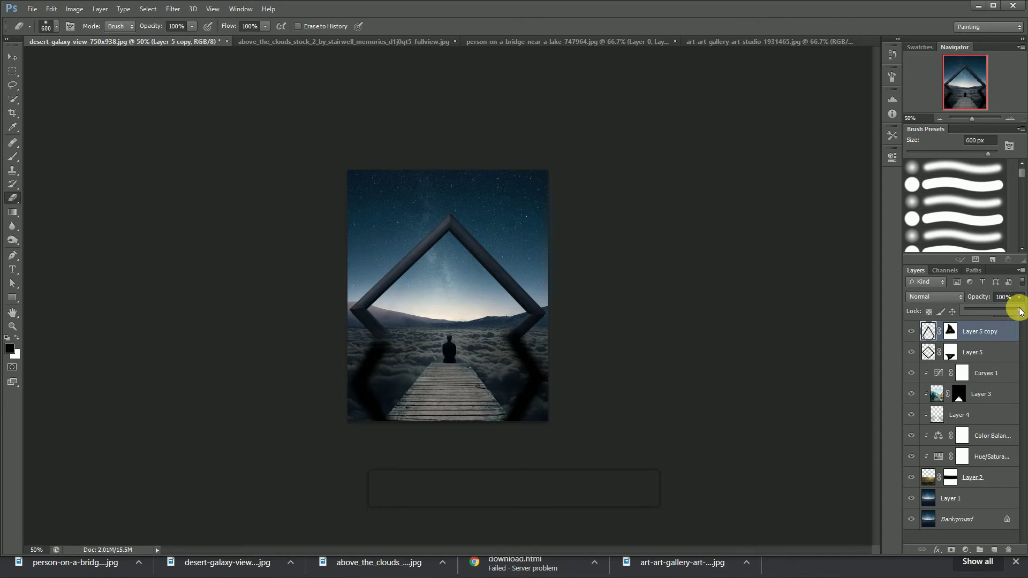
left_click_drag(1020, 312, 989, 316)
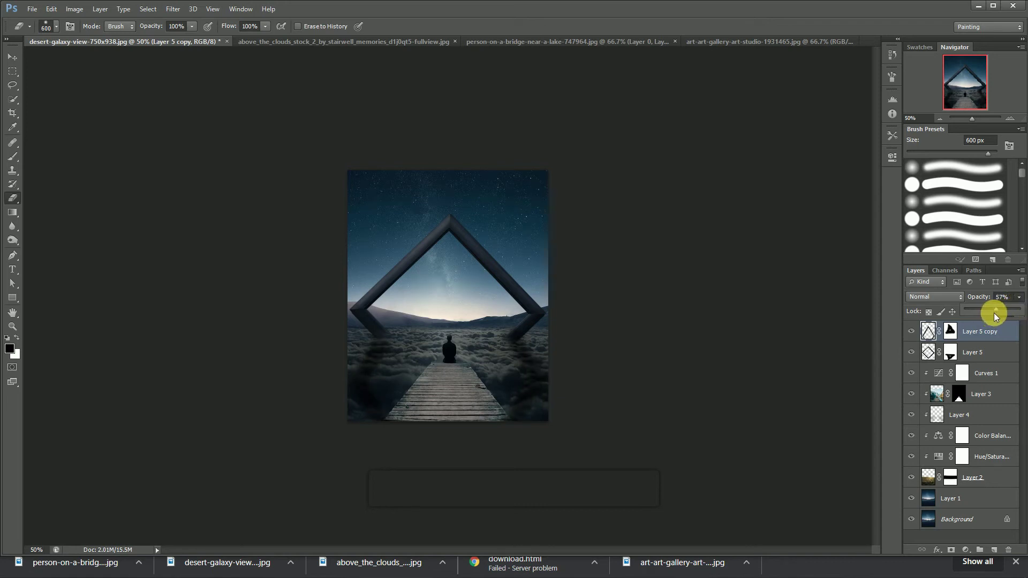
key("Return")
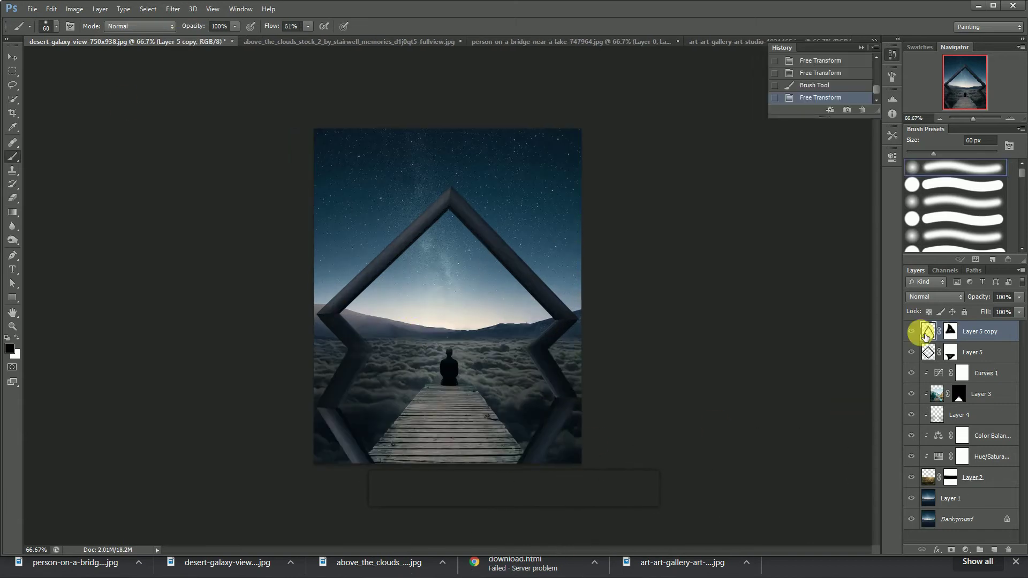
Blur the reflection with a Gaussian Blur of about 4.6 px and turn it black by minimising its lightness in Hue/Saturation.
left_click(173, 10)
left_click(355, 244)
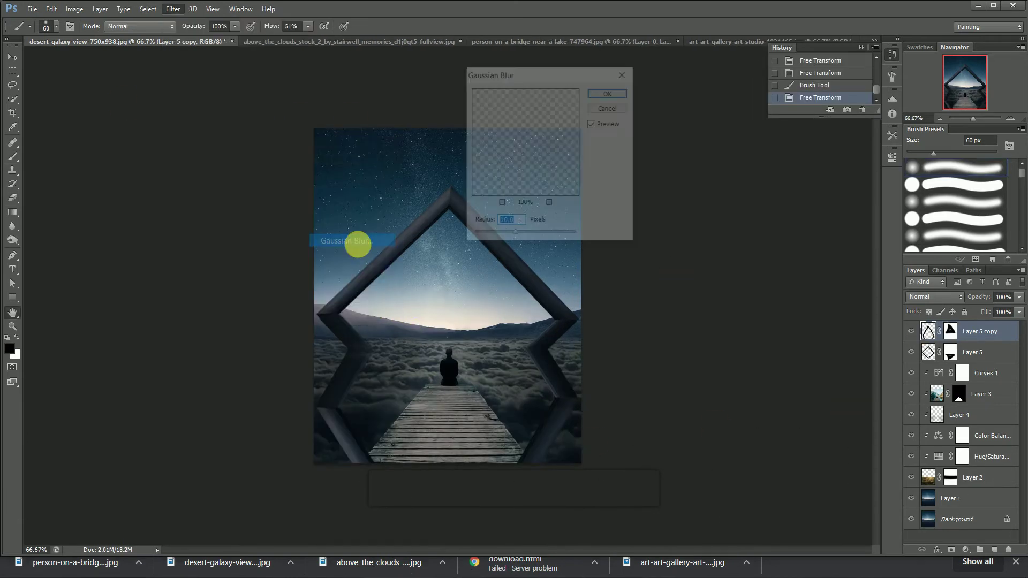
mouse_move(515, 235)
left_mouse_down()
mouse_move(537, 235)
mouse_move(497, 236)
left_mouse_up()
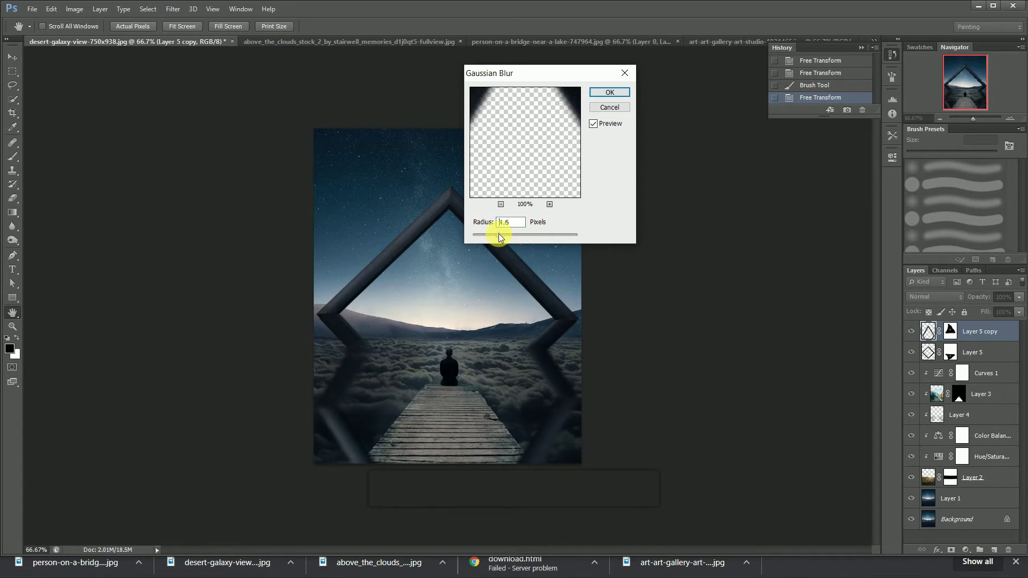
left_click(610, 92)
key("ctrl+u")
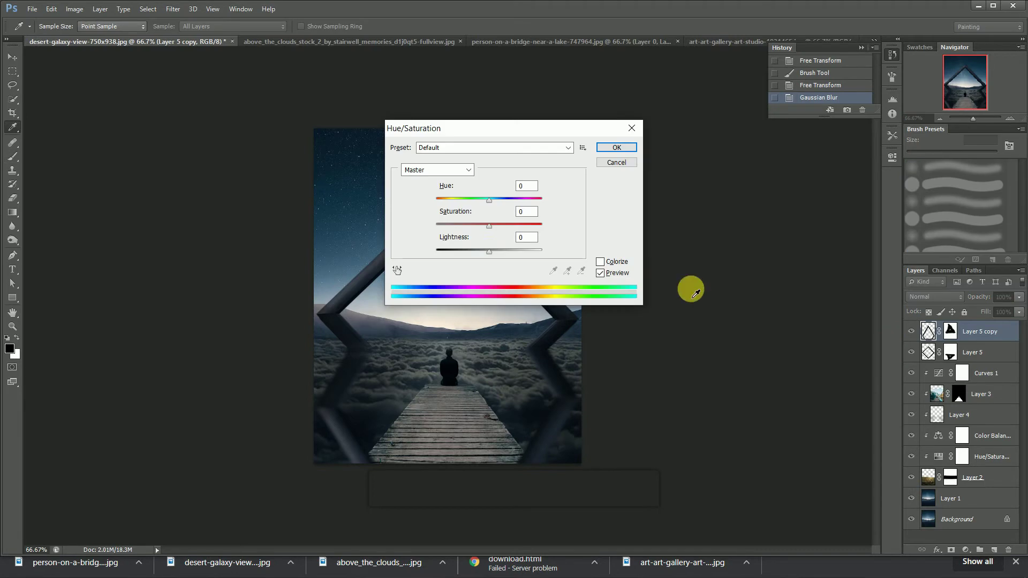
left_click(617, 148)
Lower the reflection's opacity to 42% and fade its lower ends with a soft 150 px eraser.
key("b")
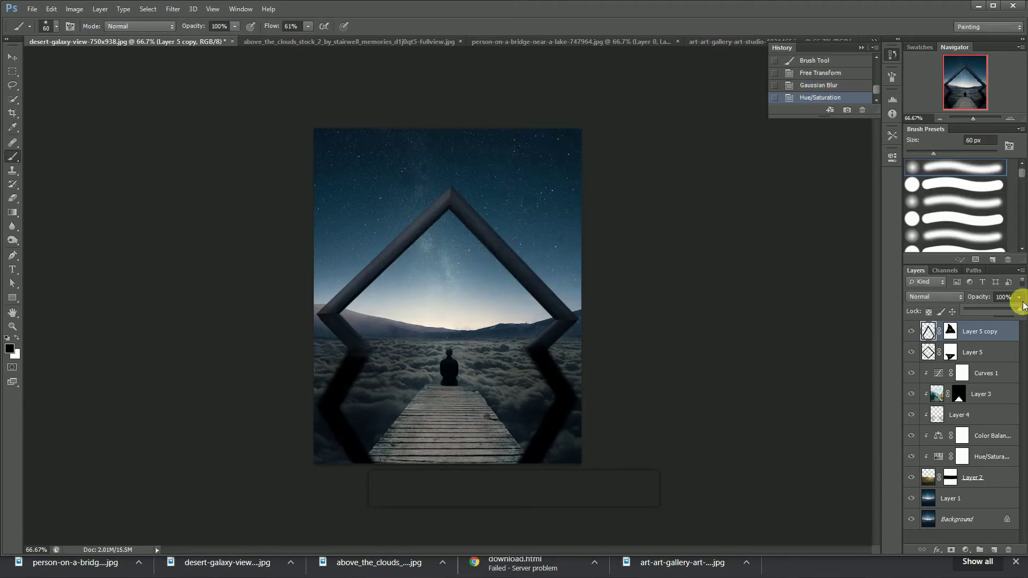
left_click_drag(1021, 308, 994, 308)
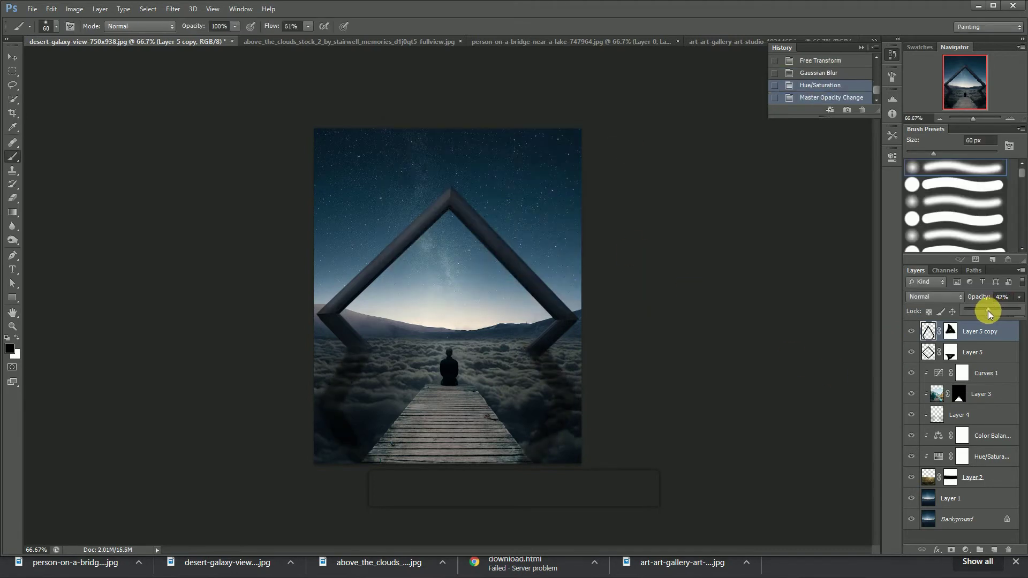
key("e")
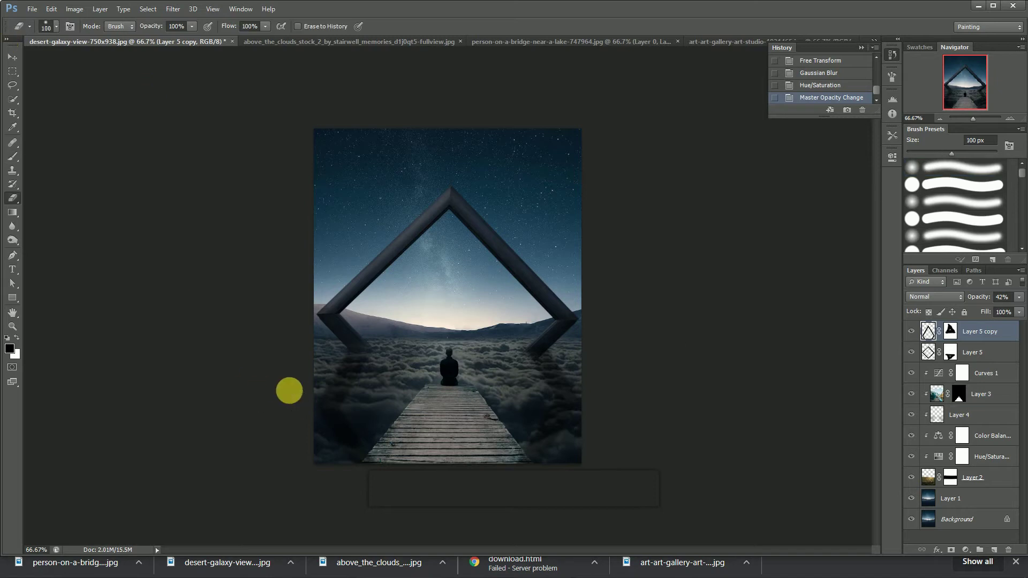
mouse_move(563, 465)
left_mouse_down()
mouse_move(592, 441)
mouse_move(672, 483)
left_mouse_up()
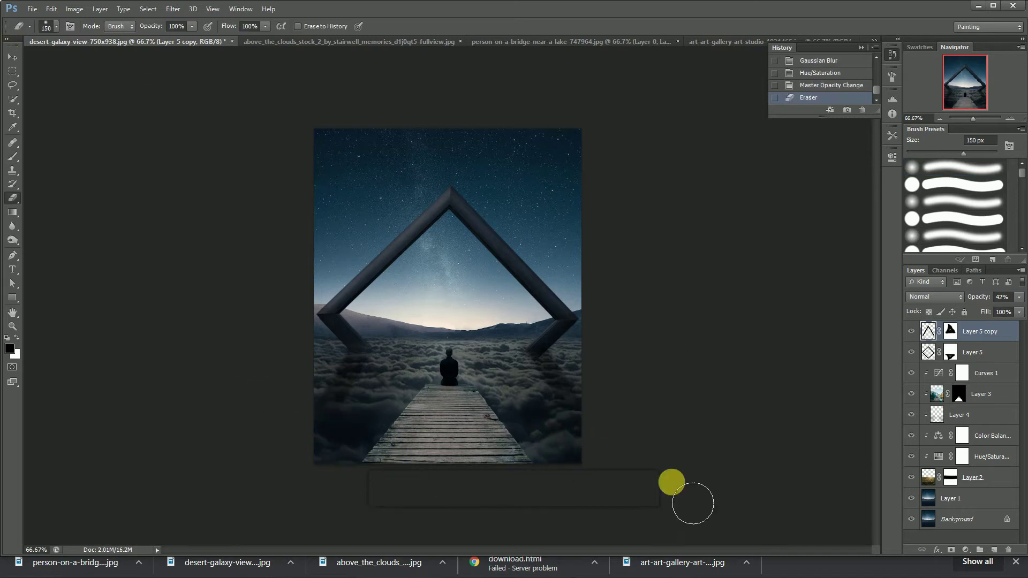
Add a new layer and paint soft black shading over the lower clouds and dock at 32% opacity and 25% flow.
left_click(994, 550)
left_click(17, 159)
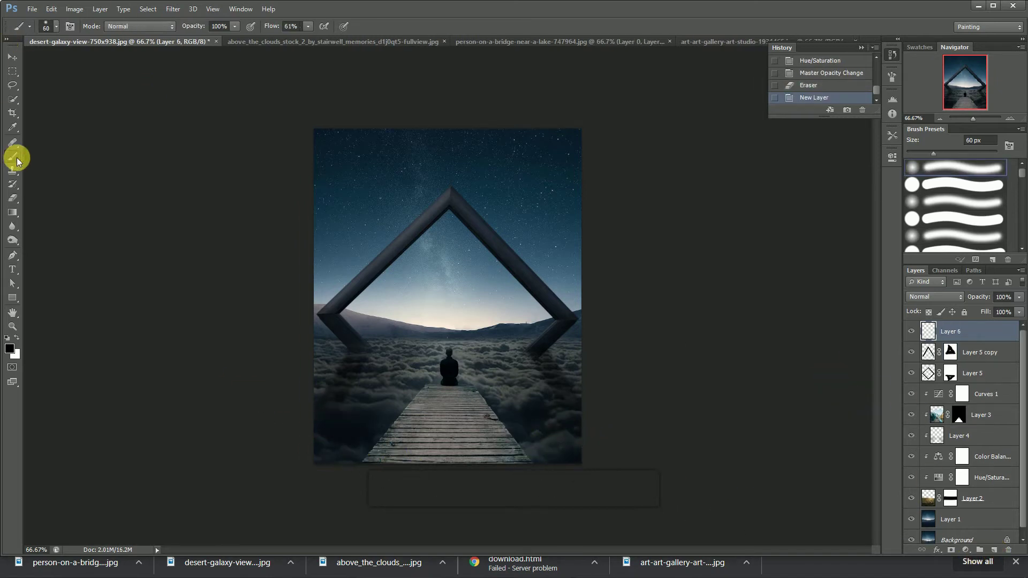
left_click_drag(311, 26, 287, 40)
key("ctrl+plus")
mouse_move(619, 402)
left_mouse_down()
mouse_move(652, 486)
mouse_move(637, 470)
left_mouse_up()
mouse_move(634, 522)
left_mouse_down()
mouse_move(566, 529)
mouse_move(517, 565)
mouse_move(365, 524)
mouse_move(351, 544)
mouse_move(324, 433)
mouse_move(293, 447)
mouse_move(315, 411)
mouse_move(310, 456)
mouse_move(348, 510)
mouse_move(416, 531)
mouse_move(389, 551)
mouse_move(454, 551)
mouse_move(383, 531)
mouse_move(319, 491)
mouse_move(267, 488)
mouse_move(389, 545)
mouse_move(385, 527)
mouse_move(506, 546)
mouse_move(505, 525)
mouse_move(383, 543)
mouse_move(395, 556)
mouse_move(227, 471)
mouse_move(332, 476)
mouse_move(306, 490)
mouse_move(280, 456)
mouse_move(262, 517)
mouse_move(392, 474)
mouse_move(356, 521)
mouse_move(542, 463)
mouse_move(595, 464)
mouse_move(600, 446)
mouse_move(652, 463)
mouse_move(560, 524)
mouse_move(484, 548)
mouse_move(554, 538)
mouse_move(426, 549)
mouse_move(411, 566)
mouse_move(591, 530)
mouse_move(652, 482)
mouse_move(313, 475)
mouse_move(339, 501)
left_mouse_up()
key("ctrl+minus")
Duplicate the upright frame layer and rename the copy small fram.
left_click(1001, 384)
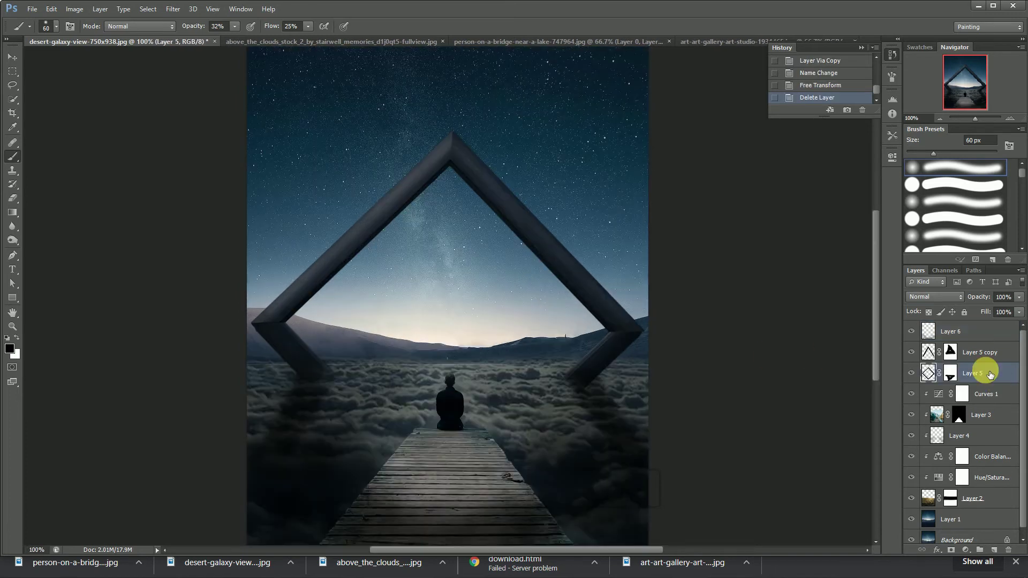
key("ctrl+j")
double_click(990, 374)
key("Return")
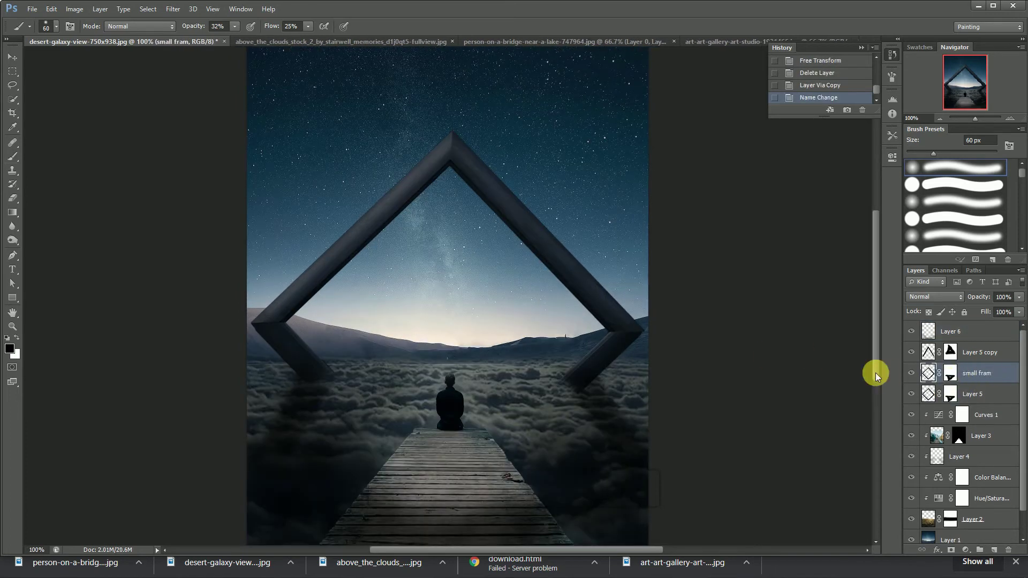
Scale the small fram copy to about 55.7% and centre it inside the large frame behind the person.
key("ctrl+t")
left_click_drag(649, 125, 576, 229)
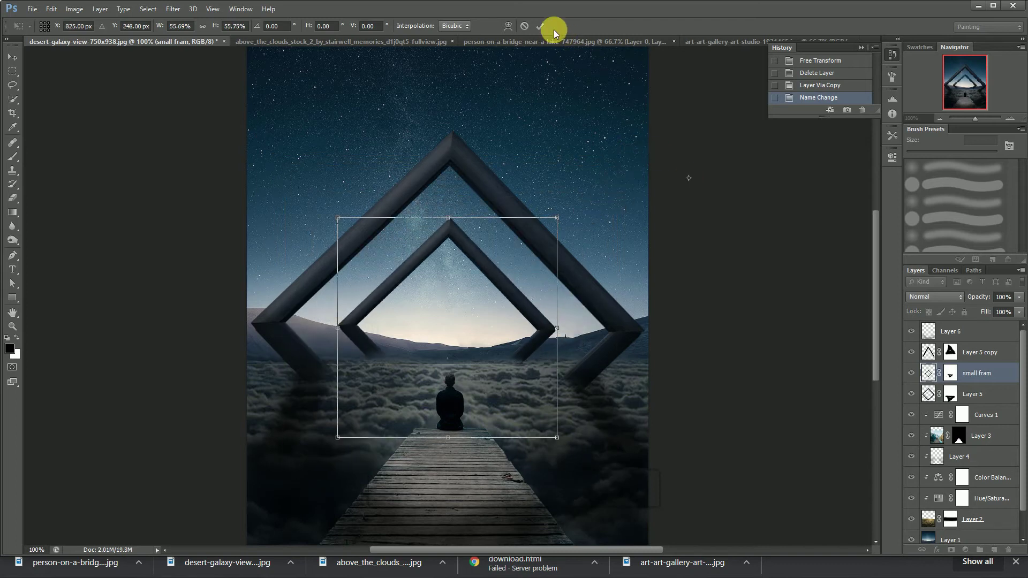
left_click(541, 25)
Paint black on the small fram layer mask with a soft 60 px brush at 100% flow to fade its lower ends into the clouds.
key("b")
key("ctrl+plus")
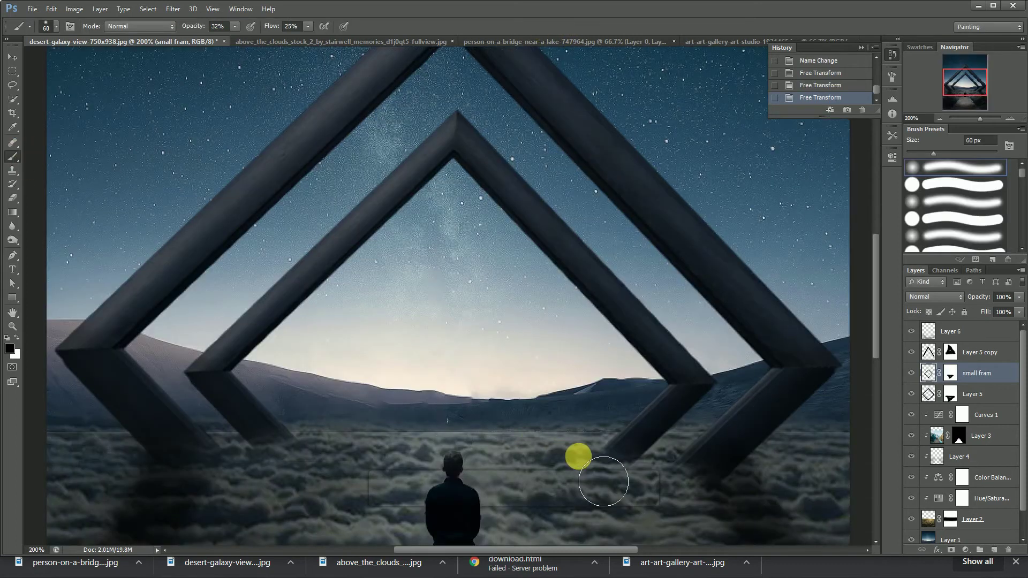
mouse_move(598, 463)
left_mouse_down()
mouse_move(590, 464)
mouse_move(601, 468)
left_mouse_up()
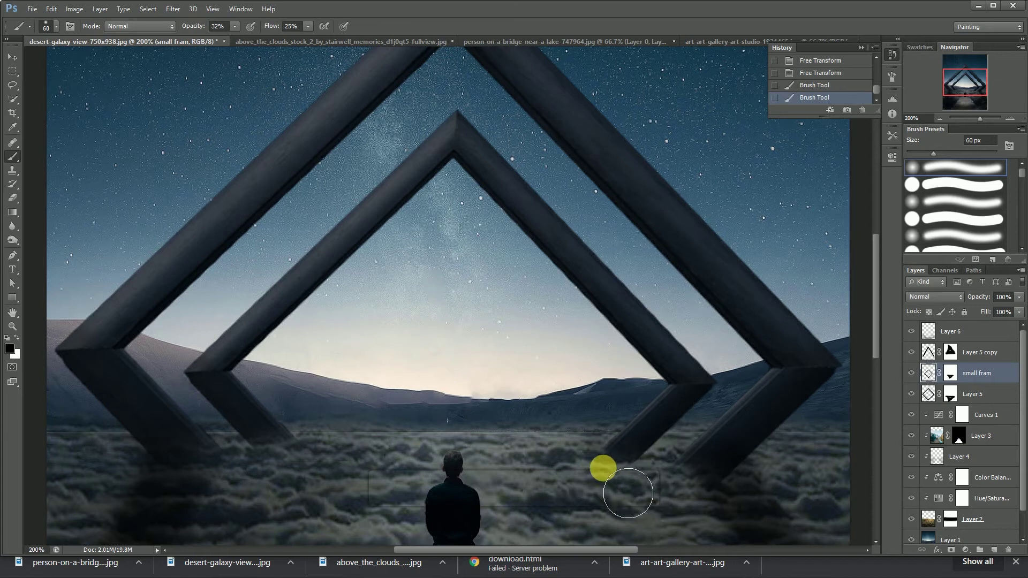
left_click(951, 378)
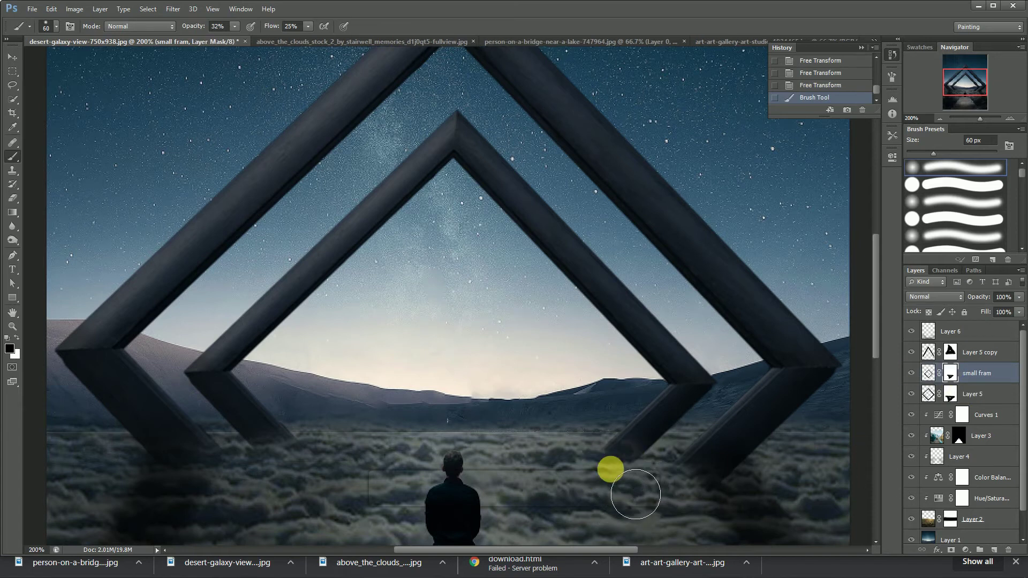
mouse_move(612, 462)
left_mouse_down()
mouse_move(587, 463)
mouse_move(613, 460)
left_mouse_up()
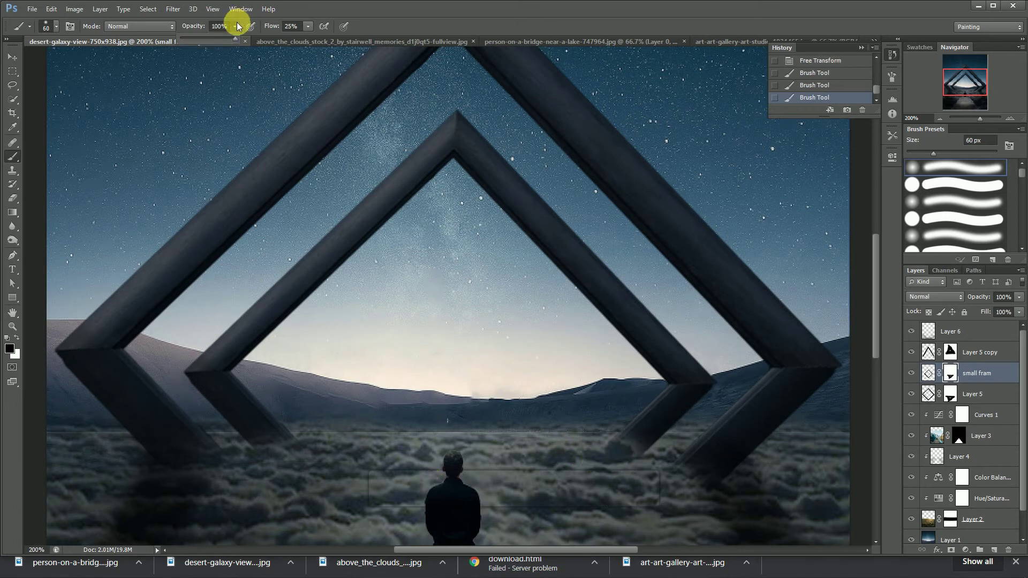
left_click_drag(309, 27, 428, 31)
left_click_drag(587, 463, 628, 467)
left_click_drag(324, 461, 275, 470)
key("ctrl+minus")
Apply Levels to the small fram layer, raising the output black level to 26 and adjusting the output white level.
left_click(987, 367)
key("ctrl+l")
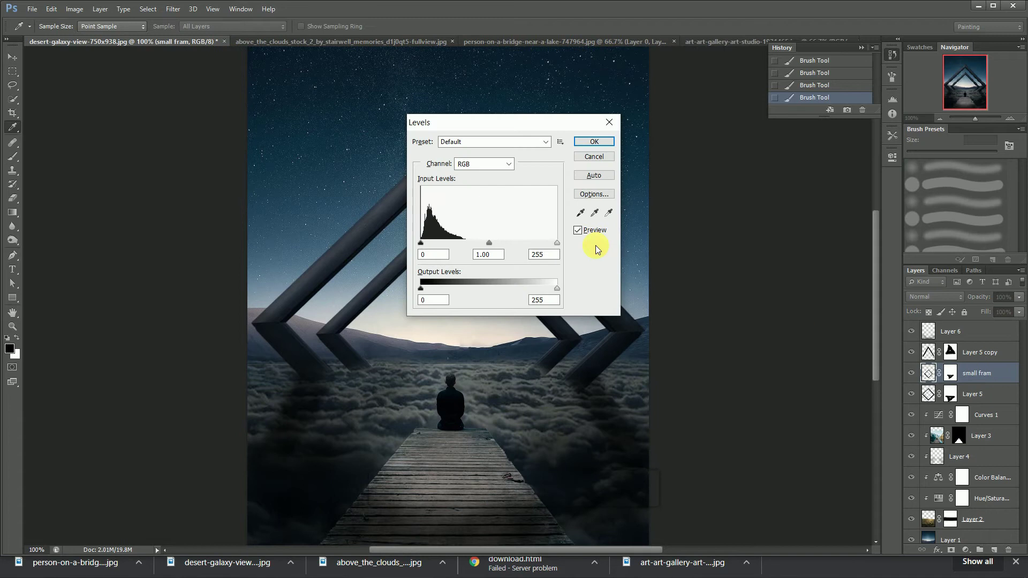
double_click(440, 300)
type("17")
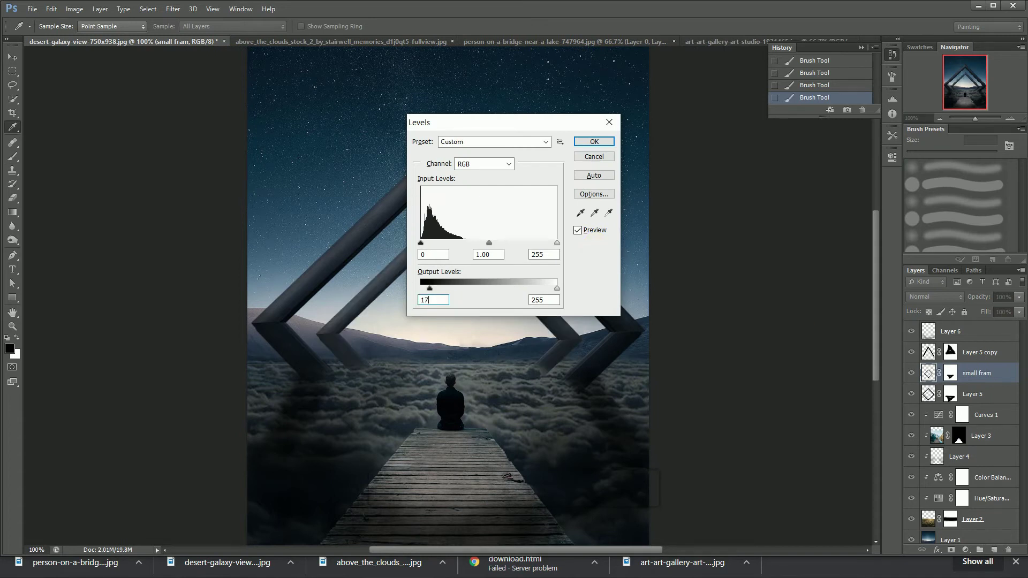
key("BackSpace")
key("BackSpace")
type("26")
left_click(554, 304)
key("BackSpace")
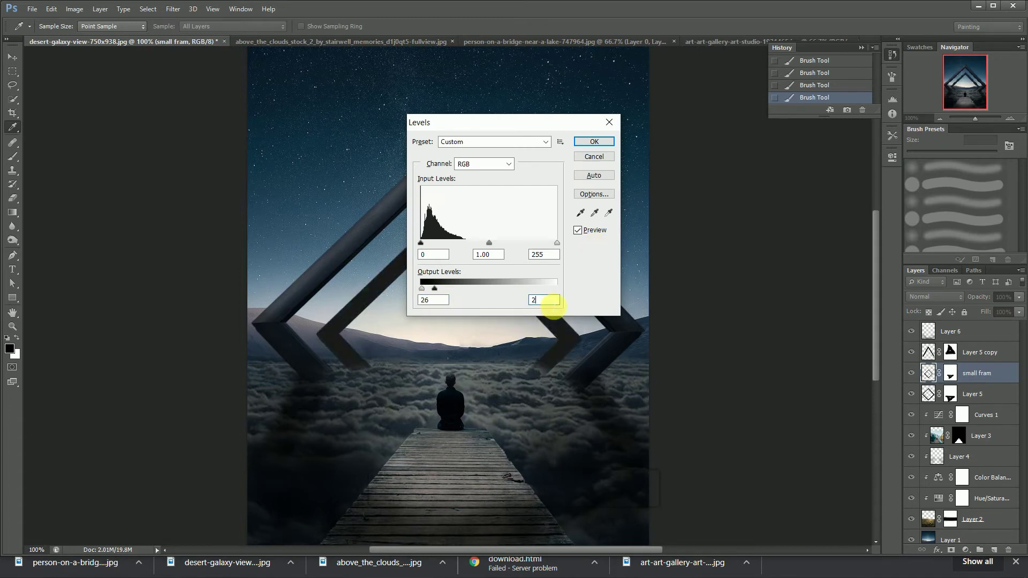
key("Return")
Duplicate the small fram layer and rename the duplicate small belo fram copy.
left_click(972, 354)
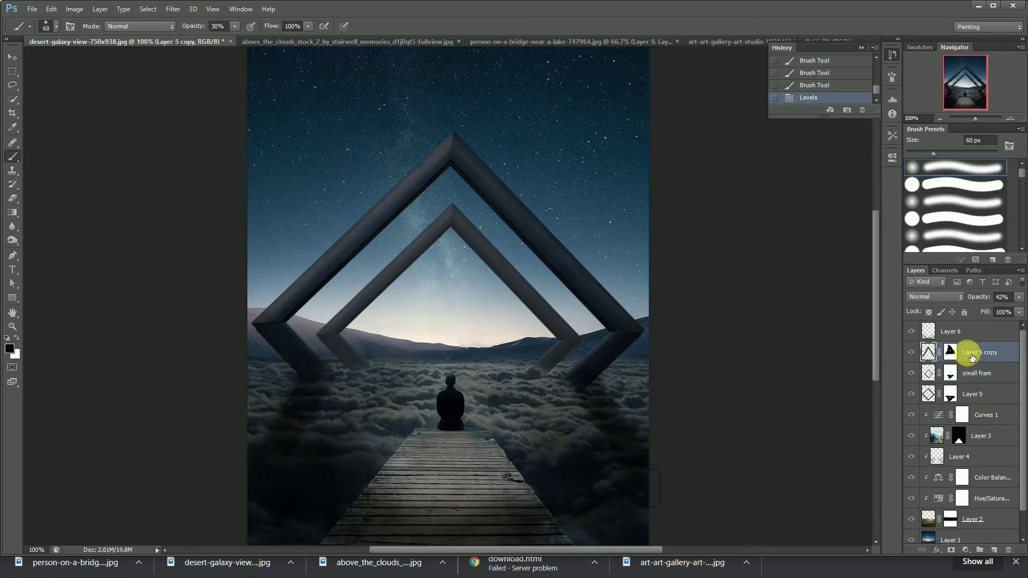
key("ctrl+j")
left_click(992, 358)
type("small belo fram")
key("Return")
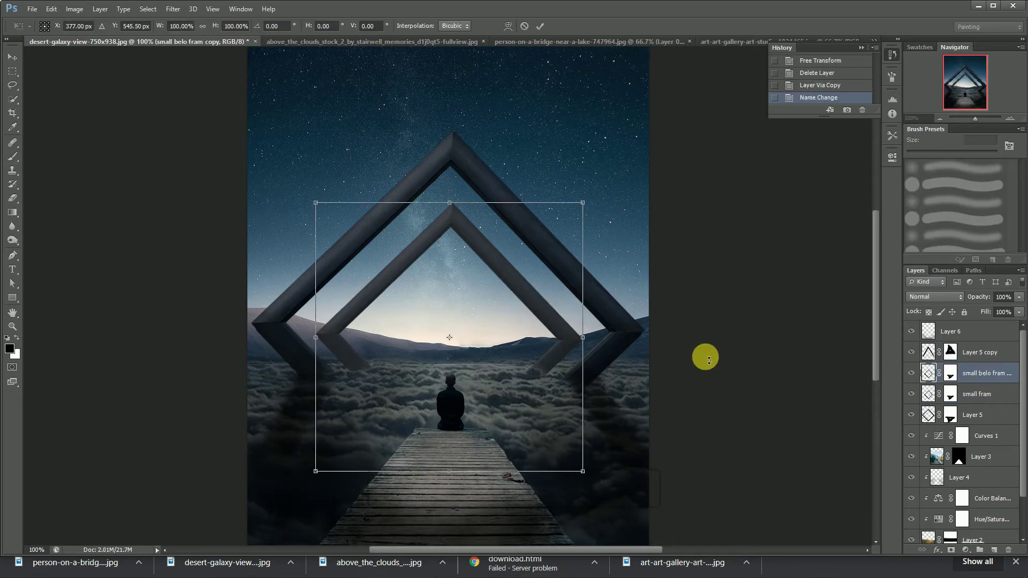
Flip the duplicated small frame vertically and move it down so it mirrors the upright small frame across the clouds.
right_click(438, 344)
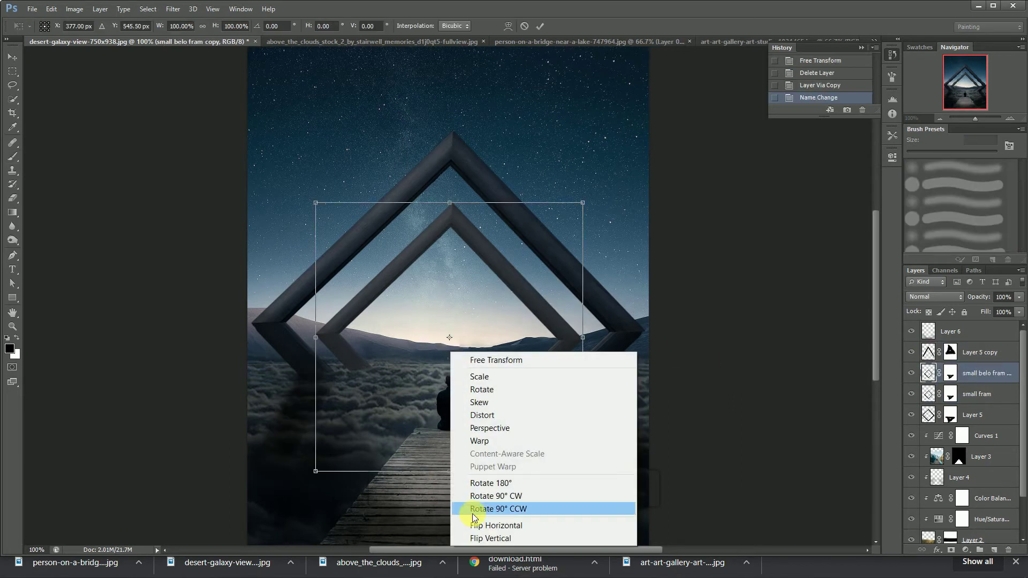
left_click(471, 540)
key("shift+Down")
key("shift+Down")
key("shift+Down")
key("shift+Down")
key("shift+Down")
key("shift+Down")
key("shift+Down")
key("shift+Down")
key("shift+Down")
key("shift+Down")
key("shift+Down")
key("shift+Down")
key("shift+Down")
key("shift+Down")
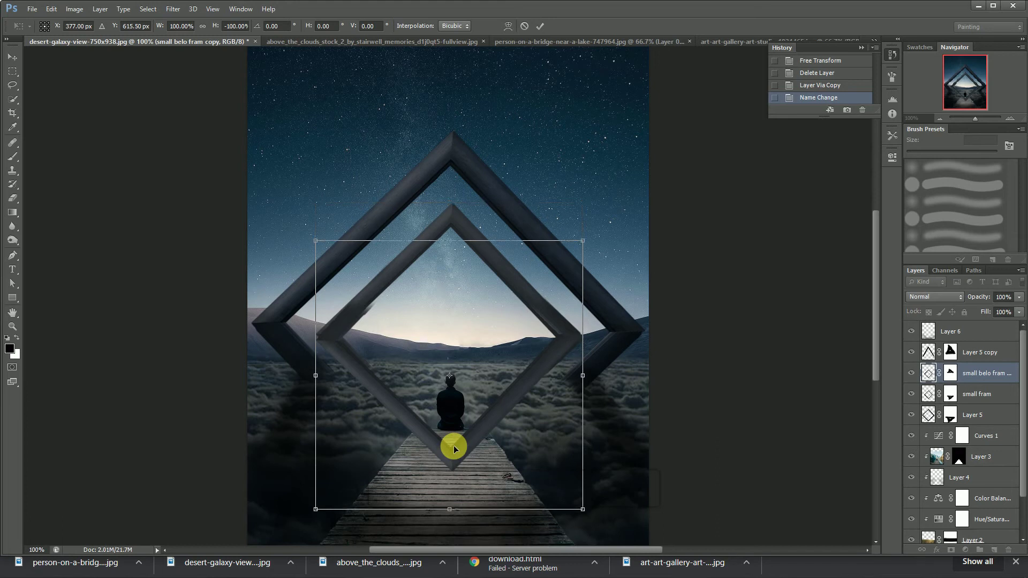
key("Up")
key("Up")
key("Up")
key("Up")
key("Up")
key("Left")
key("Left")
key("Left")
key("Up")
key("Up")
key("Up")
key("Up")
key("Up")
key("Up")
key("Up")
key("Up")
key("Up")
key("Up")
key("Up")
key("Up")
key("Up")
key("Up")
key("Up")
key("Up")
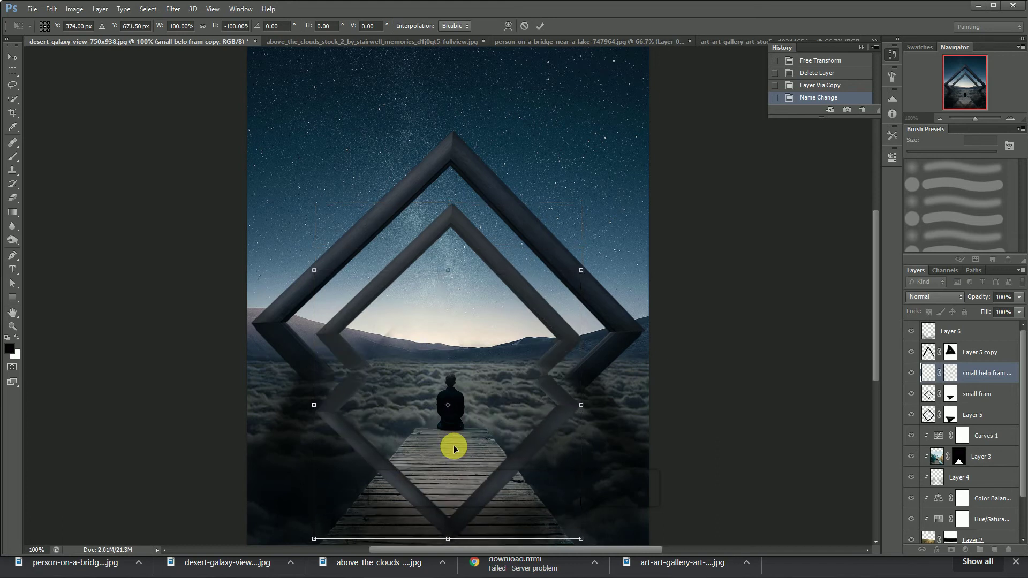
Stretch the flipped small frame vertically over the dock and apply the transformation.
left_click_drag(447, 458, 447, 500)
mouse_move(447, 277)
left_mouse_down()
mouse_move(452, 248)
mouse_move(458, 254)
mouse_move(443, 241)
left_mouse_up()
left_click(540, 26)
Hide the flipped frame's stray upper edges on its layer mask with a black 60 px brush at 100% opacity.
left_click(951, 372)
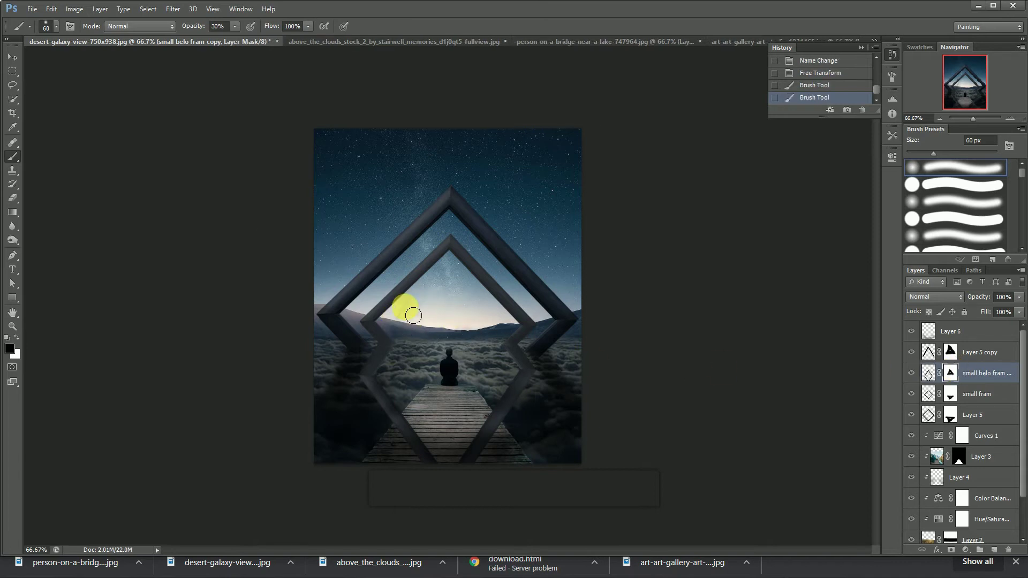
key("ctrl+plus")
mouse_move(437, 294)
left_mouse_down()
mouse_move(420, 316)
mouse_move(408, 300)
left_mouse_up()
left_click(235, 26)
left_click_drag(234, 40, 276, 44)
left_click(394, 305)
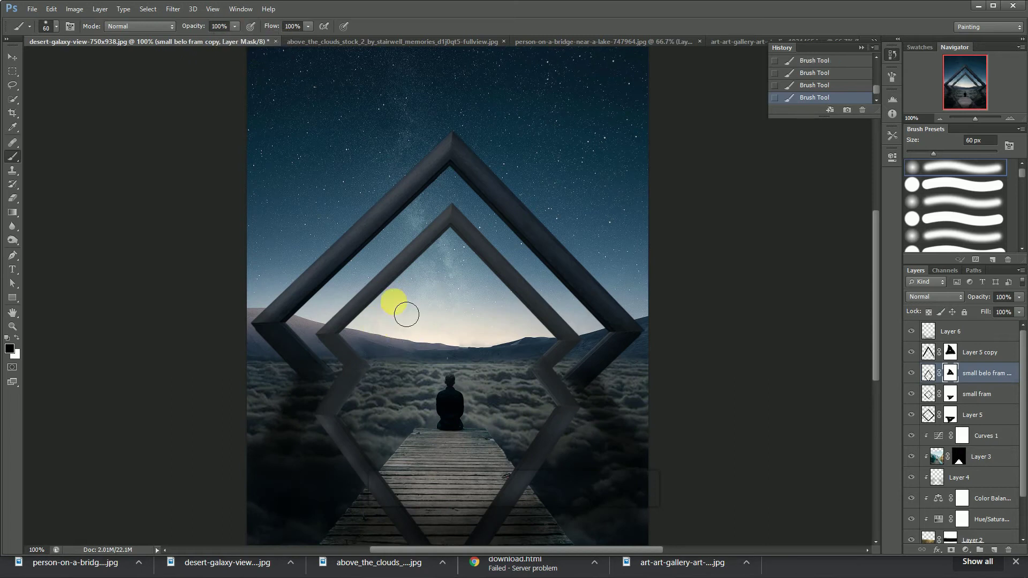
Turn the flipped small frame black with Hue/Saturation, setting Lightness to -100.
left_click(929, 373)
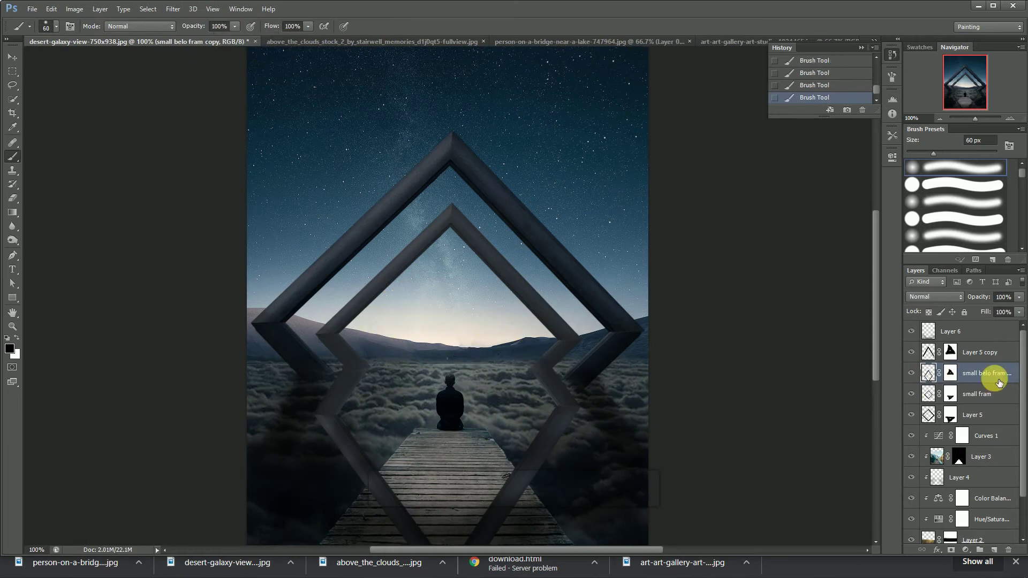
key("ctrl+u")
left_click_drag(488, 251, 436, 252)
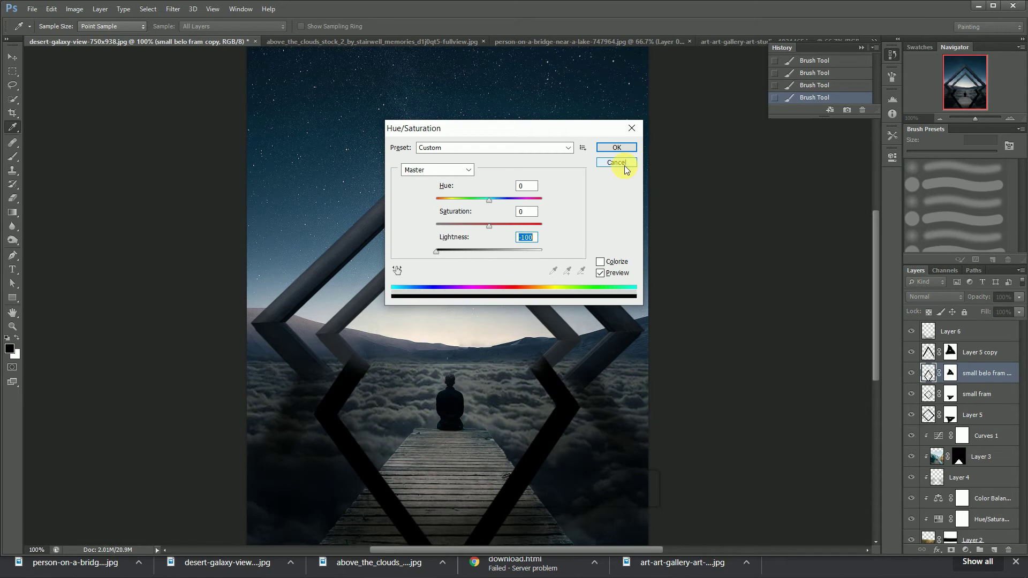
left_click(616, 146)
Soften the blackened small frame reflection with a Gaussian Blur.
left_click(177, 10)
mouse_move(188, 141)
left_click(345, 242)
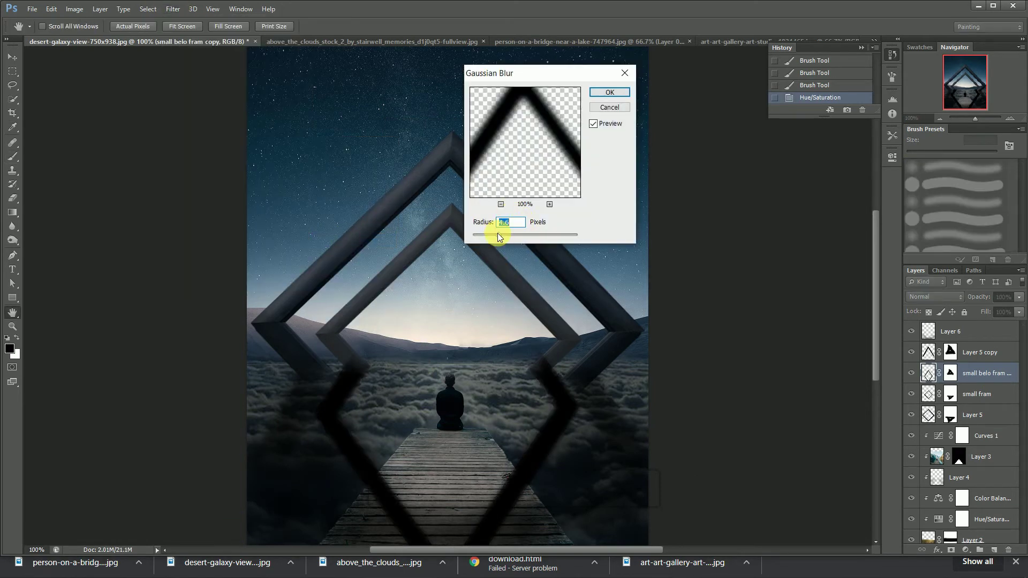
left_click(609, 91)
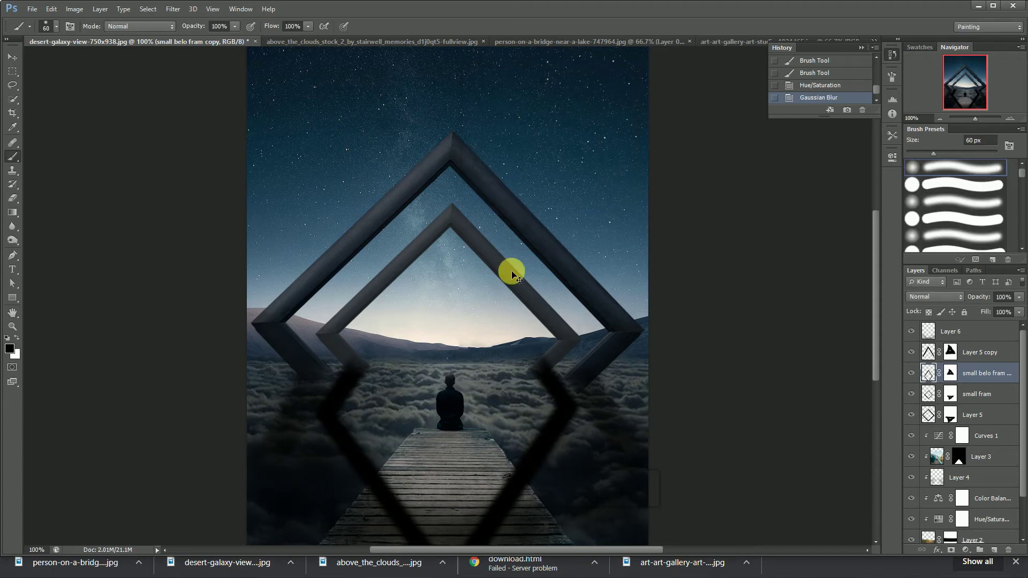
Nudge the blurred reflection slightly down and left with Free Transform.
key("ctrl+t")
key("Down")
key("Down")
key("Down")
key("Down")
key("Left")
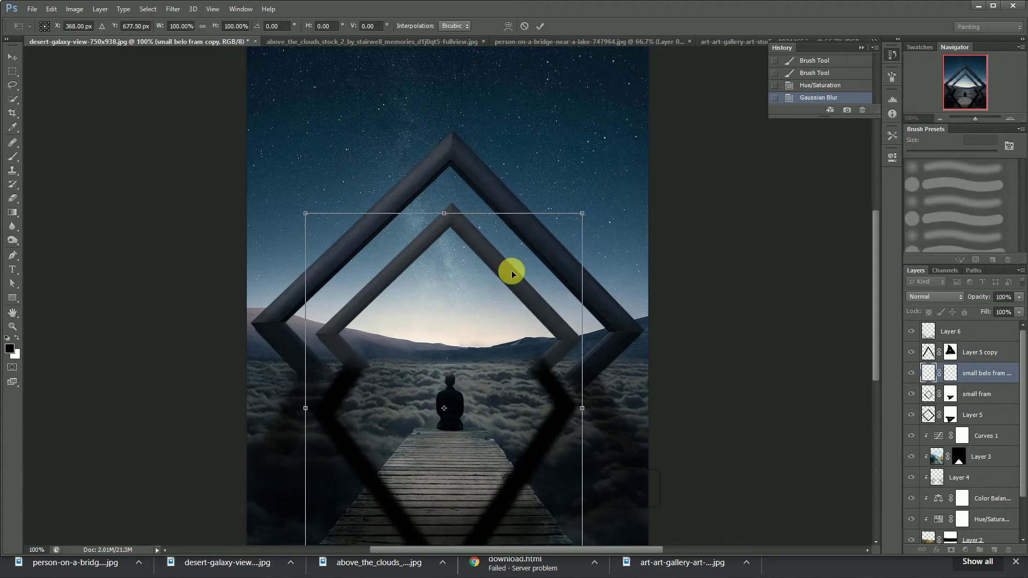
key("Return")
Try masking the reflection's upper ends where they meet the small frame's legs with the 60 px brush.
key("b")
left_click(950, 372)
mouse_move(546, 338)
left_mouse_down()
mouse_move(535, 375)
mouse_move(550, 370)
mouse_move(522, 354)
left_mouse_up()
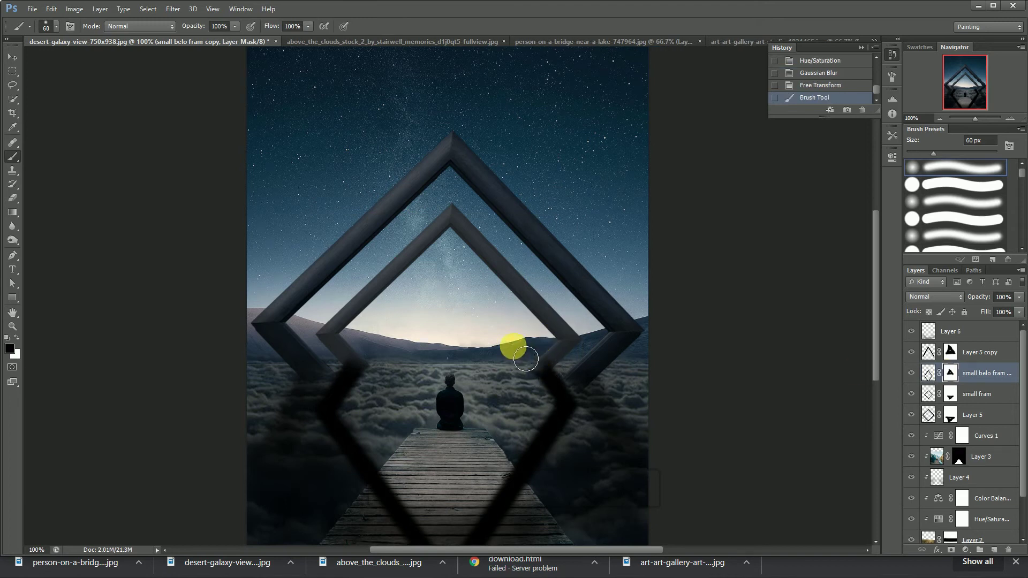
left_click_drag(369, 361, 377, 363)
left_click_drag(550, 370, 532, 363)
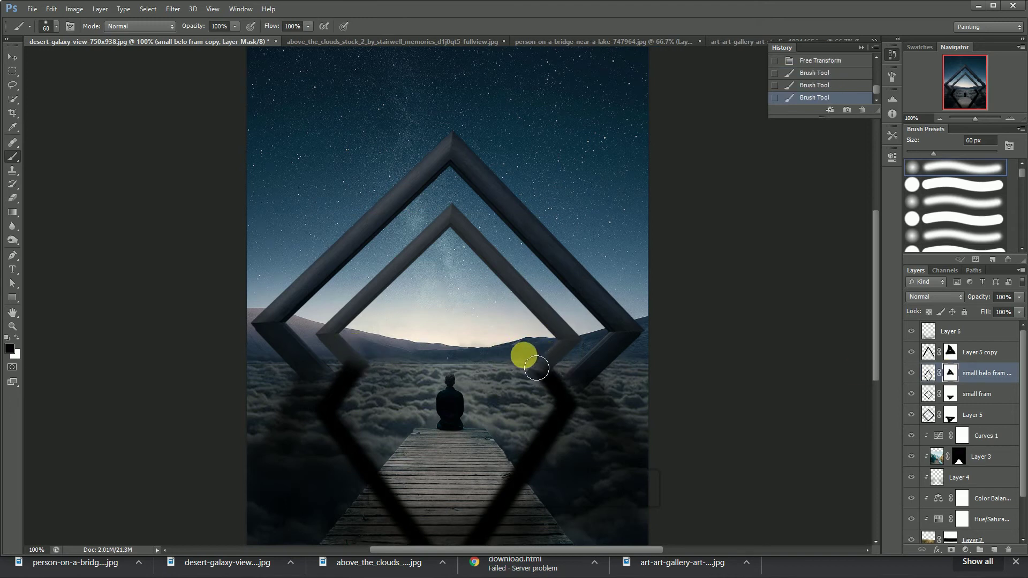
Try shifting the reflection further left and slightly up with Free Transform.
key("ctrl+t")
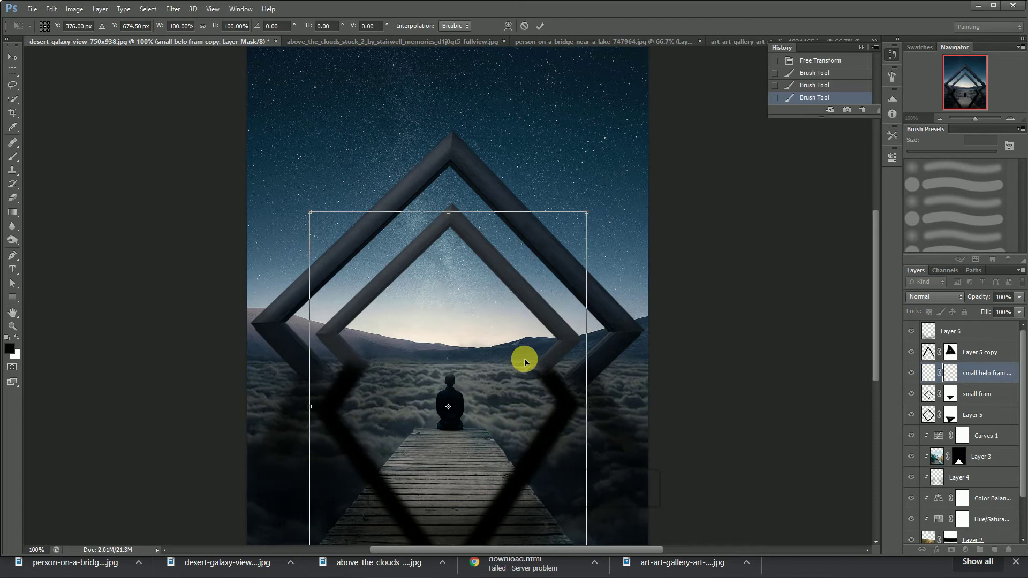
key("Left")
key("Left")
key("Left")
key("Left")
key("Left")
key("Left")
key("Left")
key("Left")
key("Left")
key("Left")
key("Left")
key("Left")
key("Up")
key("Up")
key("Up")
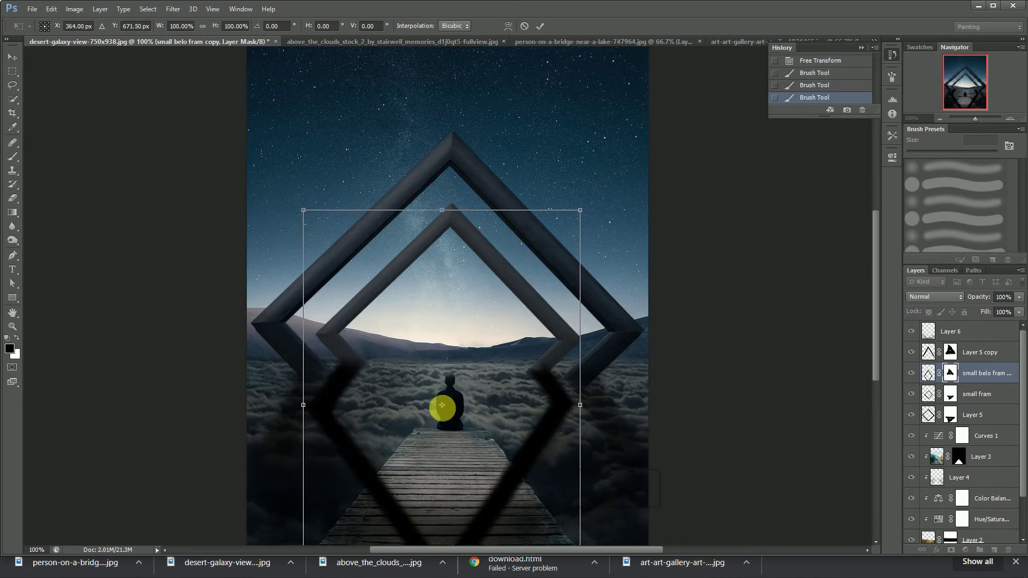
left_click(540, 27)
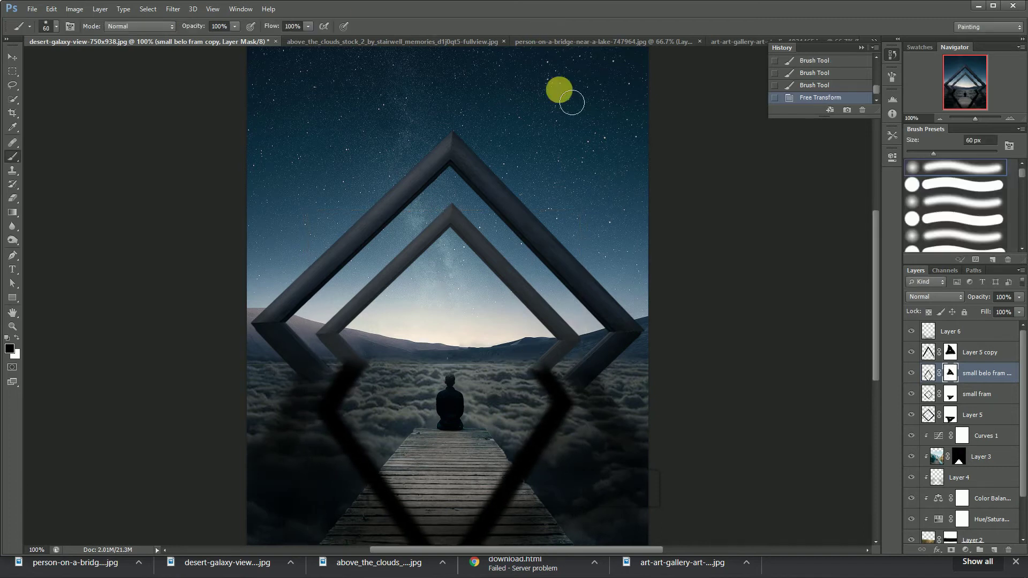
Undo the reflection's last repositioning and the mask strokes before it.
key("ctrl+alt+z")
key("ctrl+alt+z")
key("ctrl+alt+z")
key("ctrl+alt+z")
Reapply the last Gaussian Blur to the small reflection's layer mask.
left_click(170, 10)
left_click(174, 23)
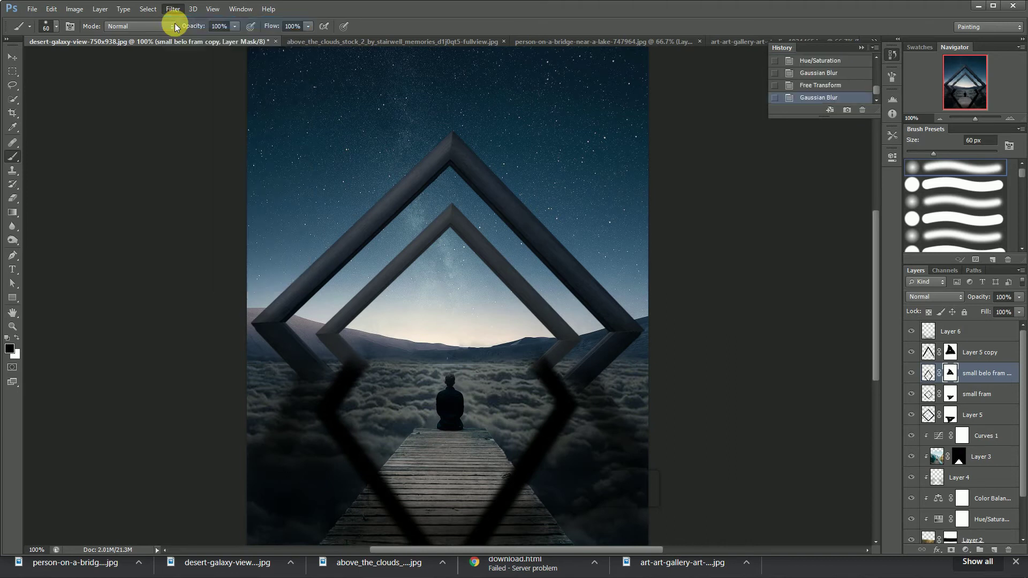
key("ctrl+z")
left_click(172, 11)
left_click(176, 22)
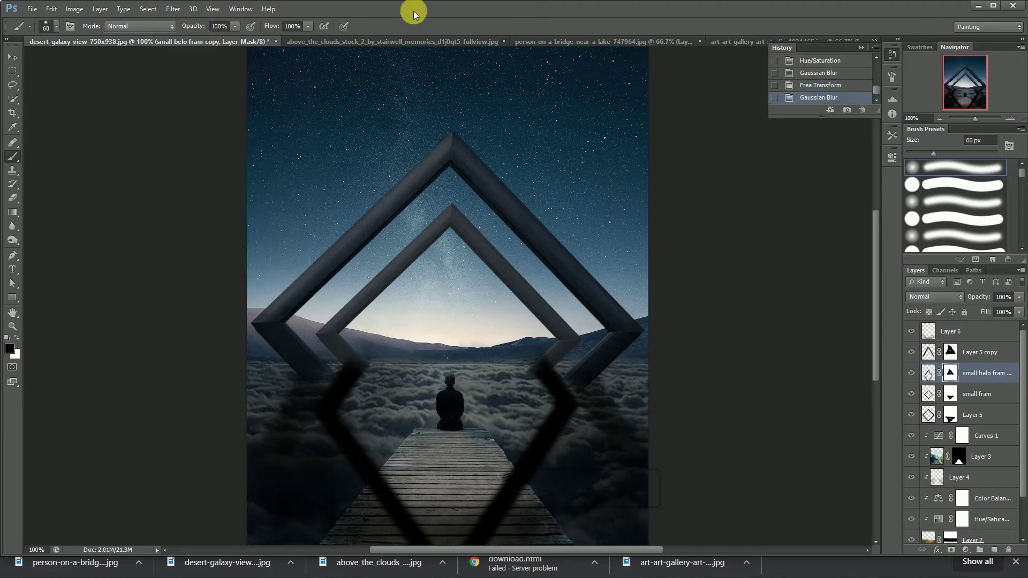
Lower the small reflection layer's opacity to 62%.
left_click_drag(1023, 299, 987, 313)
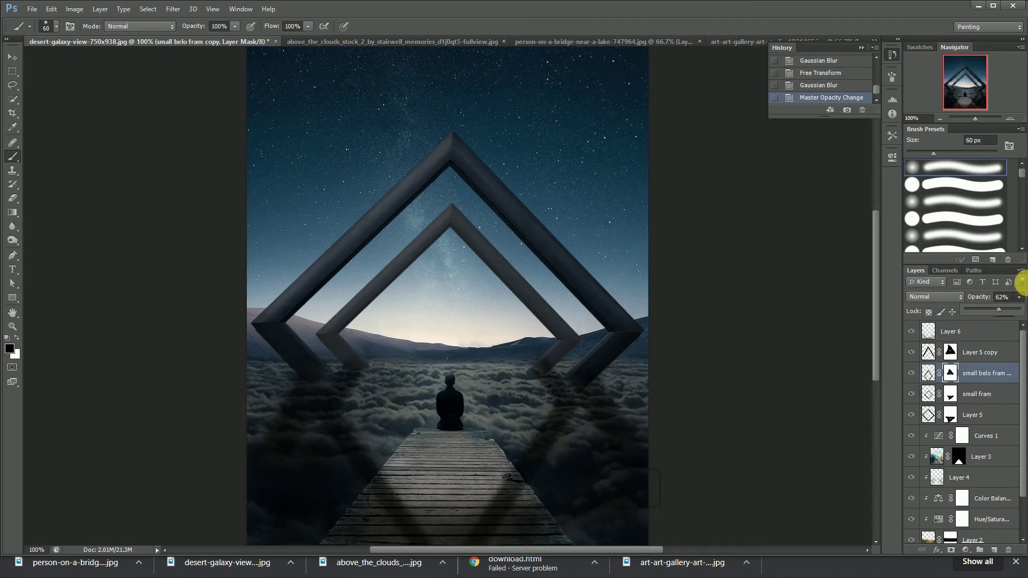
left_click(1025, 284)
key("ctrl+minus")
key("ctrl+minus")
key("ctrl+plus")
key("ctrl+plus")
Erase the small reflection's lower part over the dock with a soft eraser at 58% flow.
left_click(929, 371)
left_click(12, 198)
left_click_drag(166, 38, 163, 39)
left_click_drag(264, 26, 243, 37)
left_click_drag(507, 491, 368, 505)
left_click_drag(192, 26, 194, 39)
mouse_move(405, 413)
left_mouse_down()
mouse_move(525, 532)
mouse_move(432, 534)
mouse_move(587, 482)
mouse_move(380, 488)
mouse_move(410, 485)
left_mouse_up()
Fade the rest of the small reflection over the clouds with an 80 px eraser at 15% opacity.
left_click_drag(192, 25, 148, 40)
mouse_move(353, 418)
left_mouse_down()
mouse_move(356, 388)
mouse_move(362, 419)
left_mouse_up()
key("bracketleft")
key("bracketleft")
key("bracketleft")
key("bracketleft")
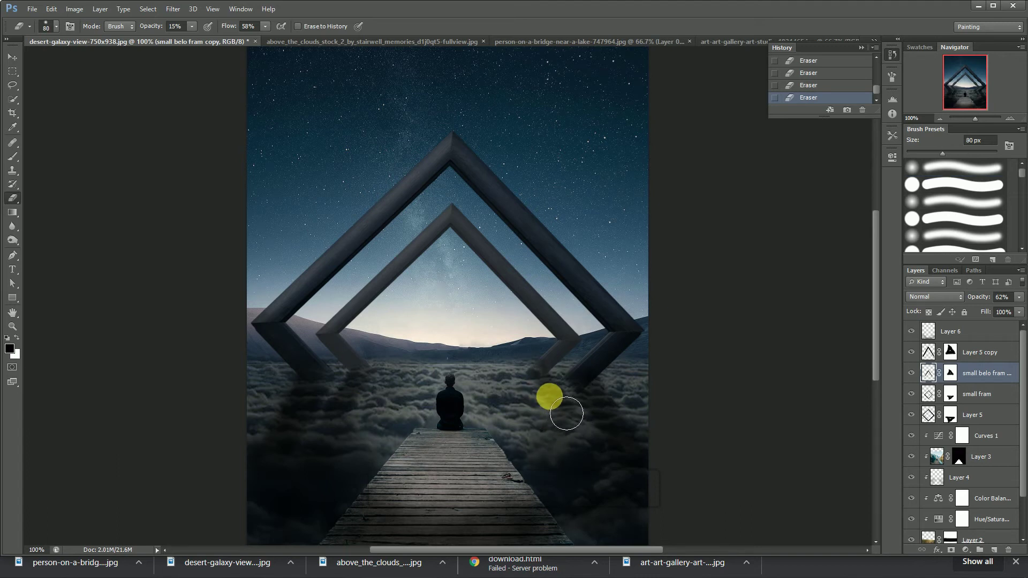
left_click_drag(380, 407, 523, 429)
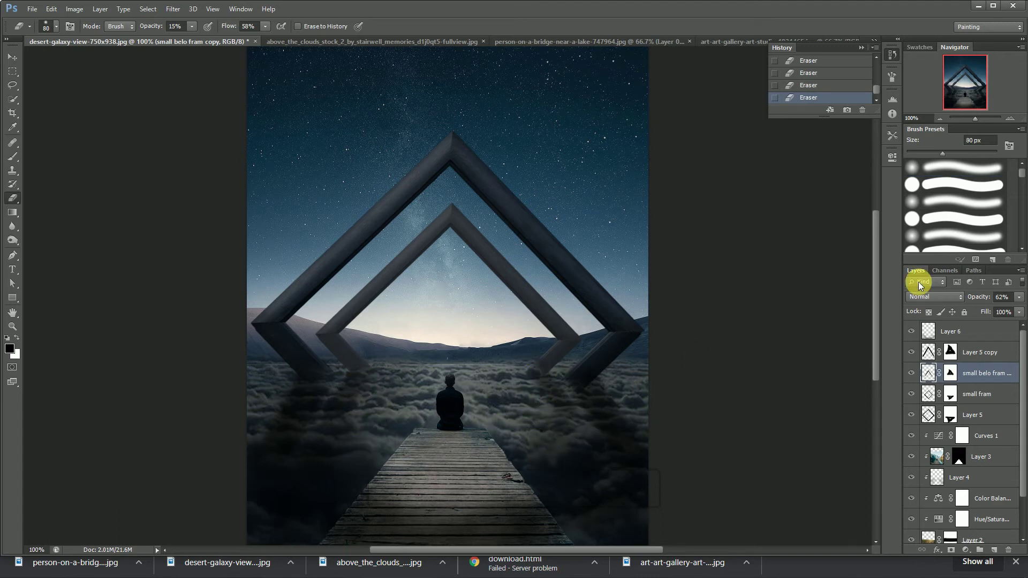
Paint soft black shading below the small frame on Layer 6 with a 25 px brush at 30% opacity, and reduce the layer's opacity.
left_click(934, 332)
left_click(13, 157)
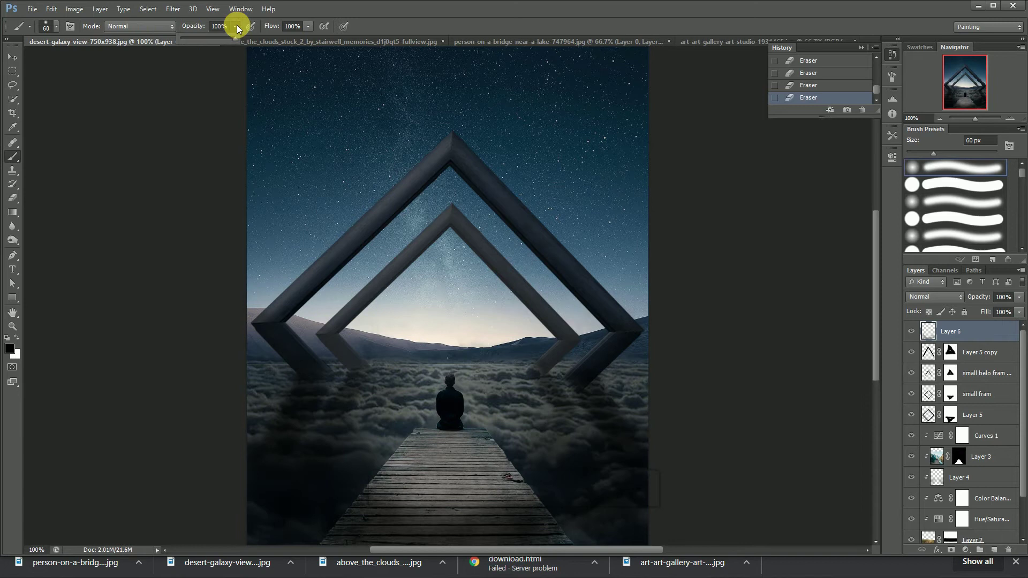
mouse_move(556, 396)
left_mouse_down()
mouse_move(552, 380)
mouse_move(559, 400)
mouse_move(533, 393)
left_mouse_up()
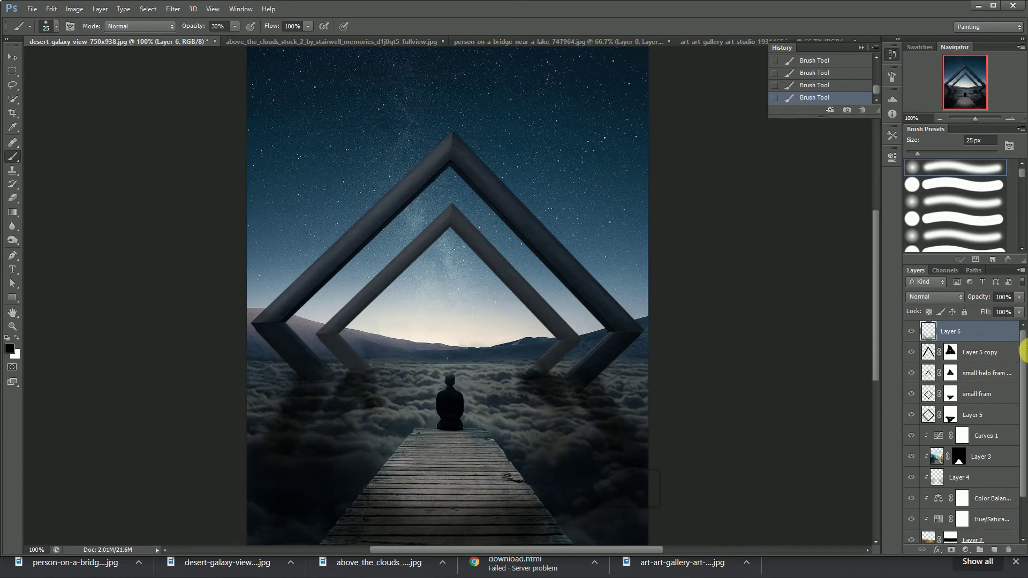
left_click_drag(1021, 310, 985, 311)
Create a layer group named shadow above the two reflection layers.
left_click(983, 353)
left_click(993, 373, "shift")
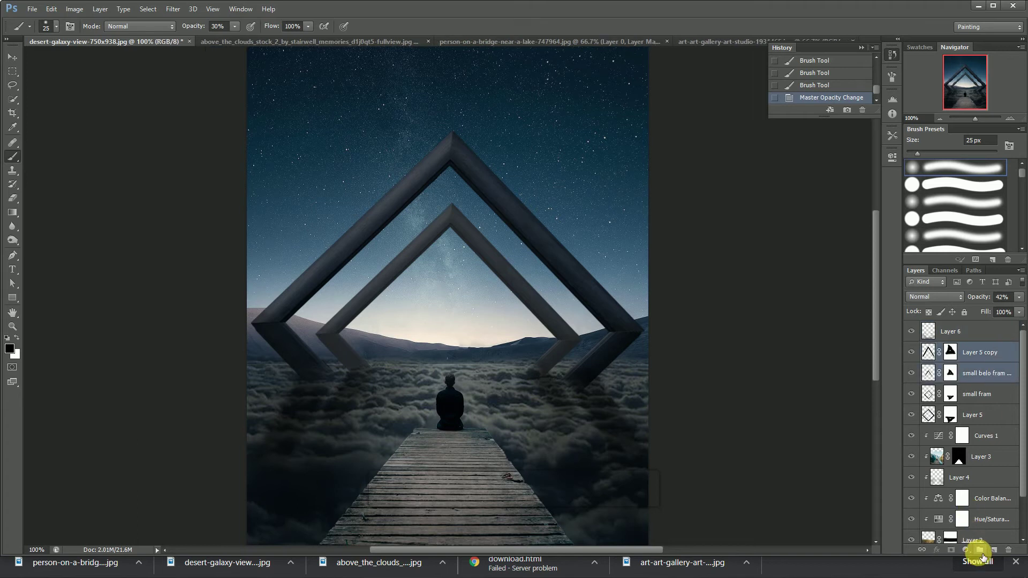
left_click(980, 550)
type("shadow")
key("Return")
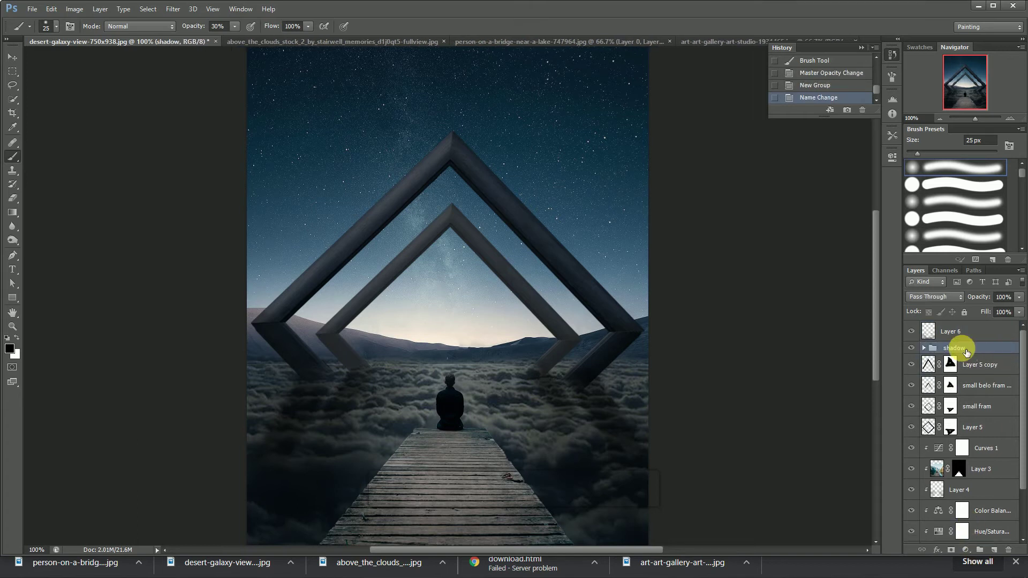
Add a Stroke layer style to the large frame's Layer 5.
left_click(971, 426)
right_click(974, 427)
left_click(876, 127)
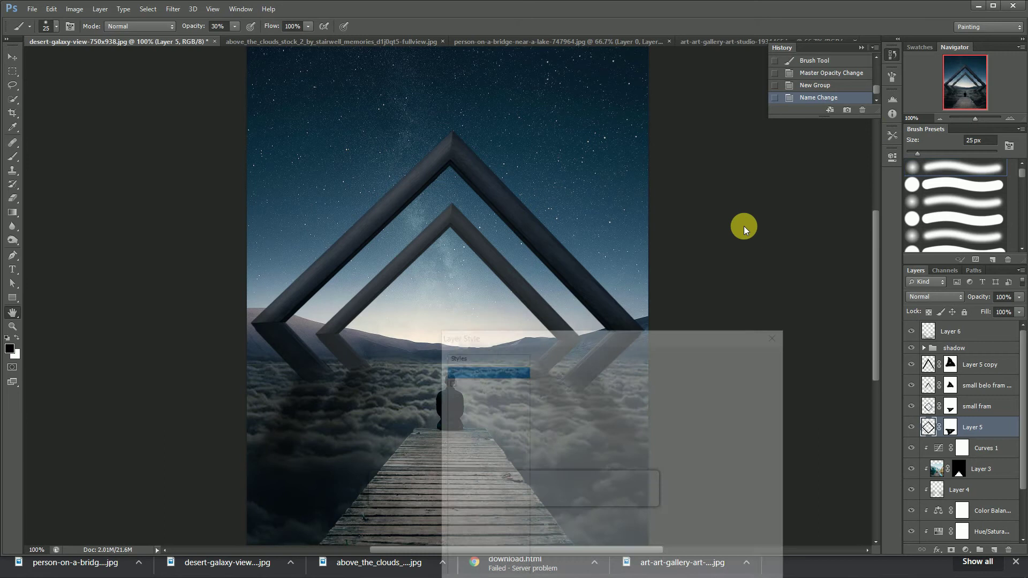
left_click(496, 417)
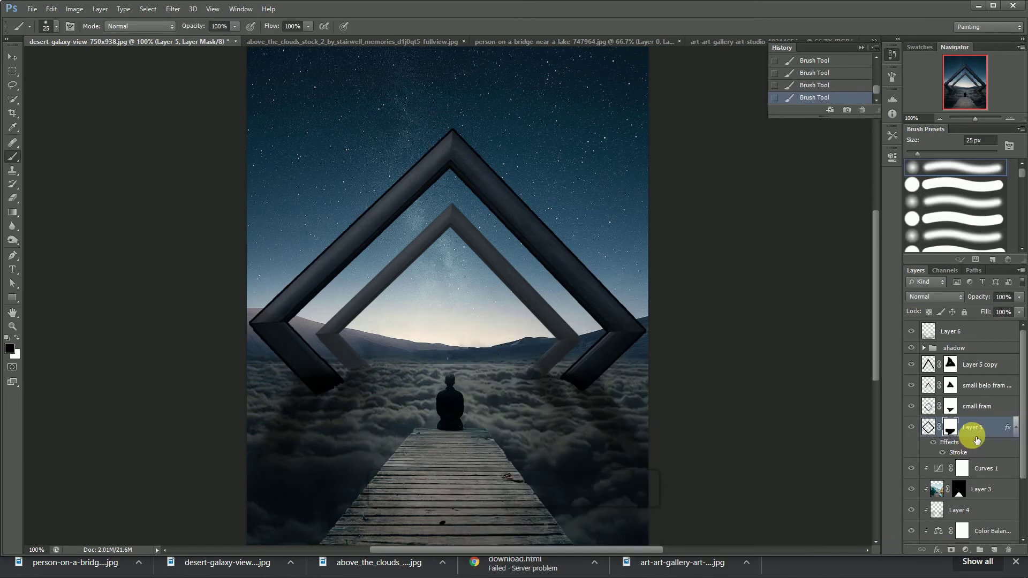
Recolor the stroke on the large frame's Layer 5 to bright cyan, thicken it, and apply the layer style.
double_click(1006, 428)
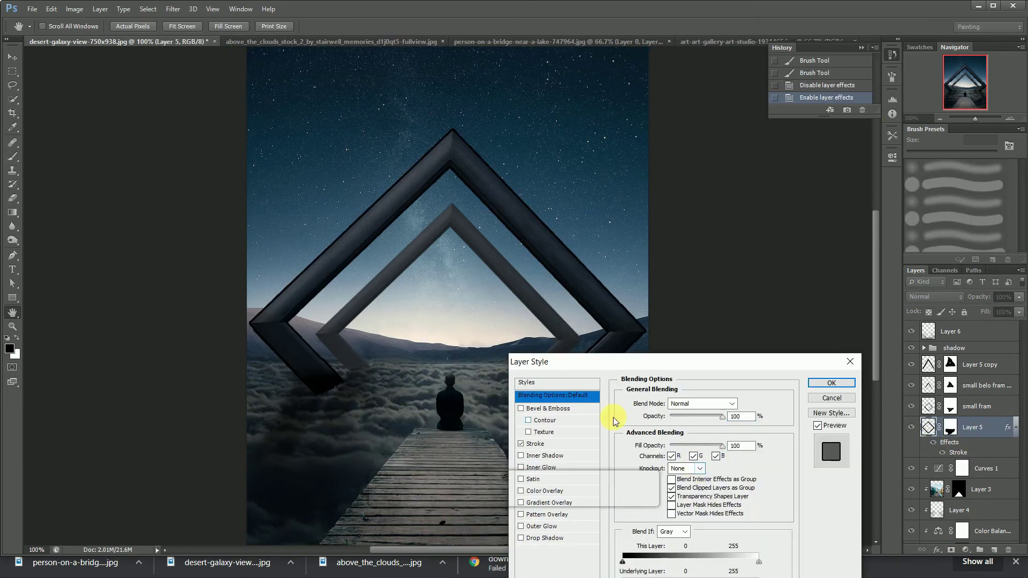
left_click(593, 445)
left_click(658, 477)
left_click_drag(773, 327, 773, 315)
left_click(732, 276)
key("Return")
left_click_drag(678, 404, 670, 404)
left_click(691, 423)
left_click(679, 253)
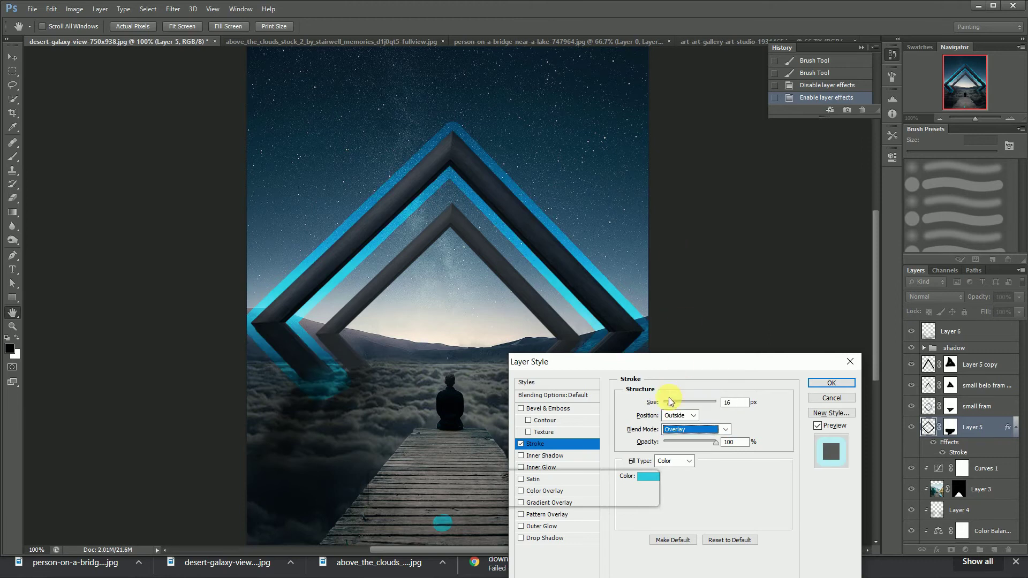
left_click(831, 383)
Separate the cyan stroke of Layer 5 into its own layer and select that layer.
right_click(982, 427)
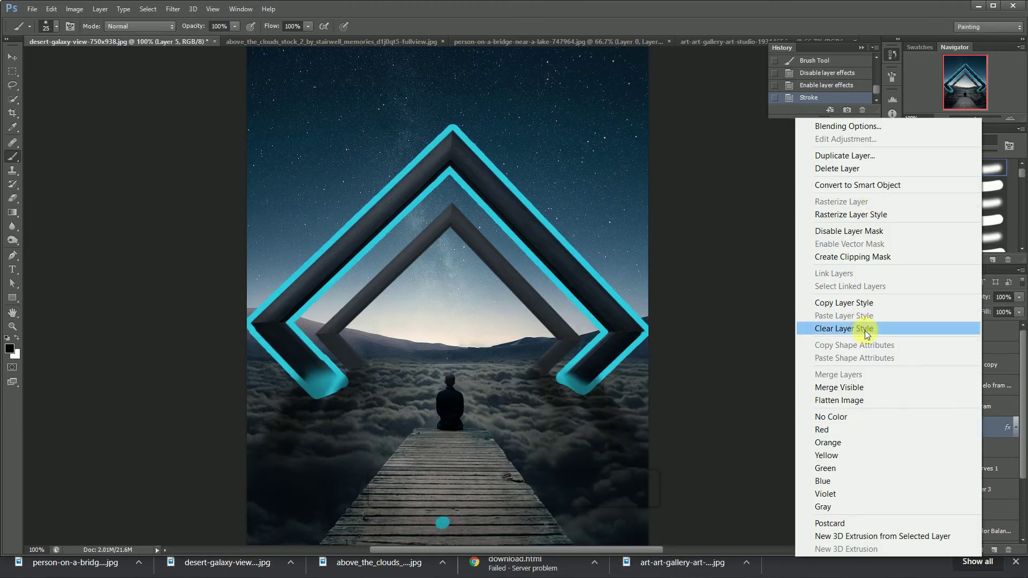
left_click(983, 433)
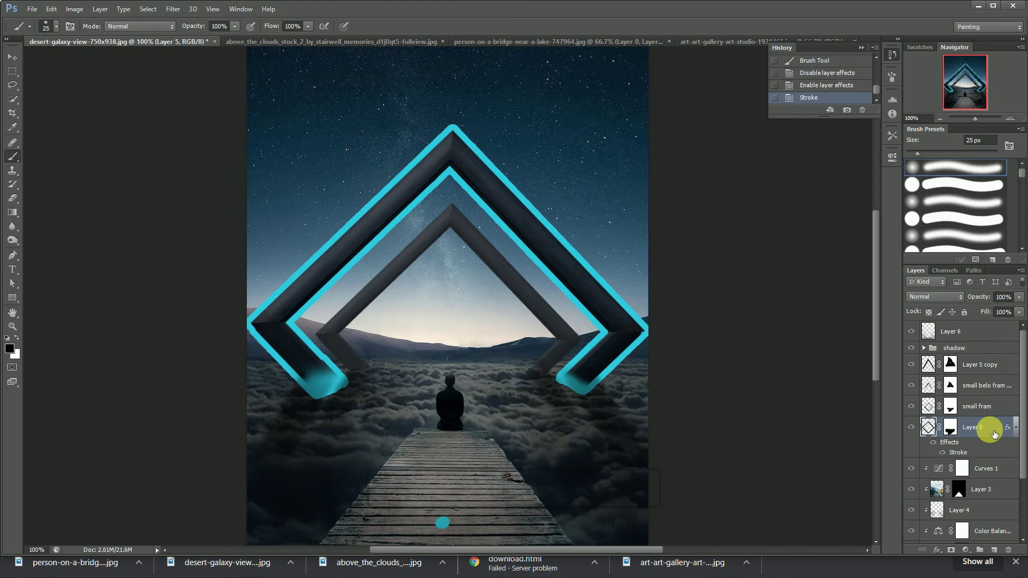
right_click(1007, 427)
left_click(958, 396)
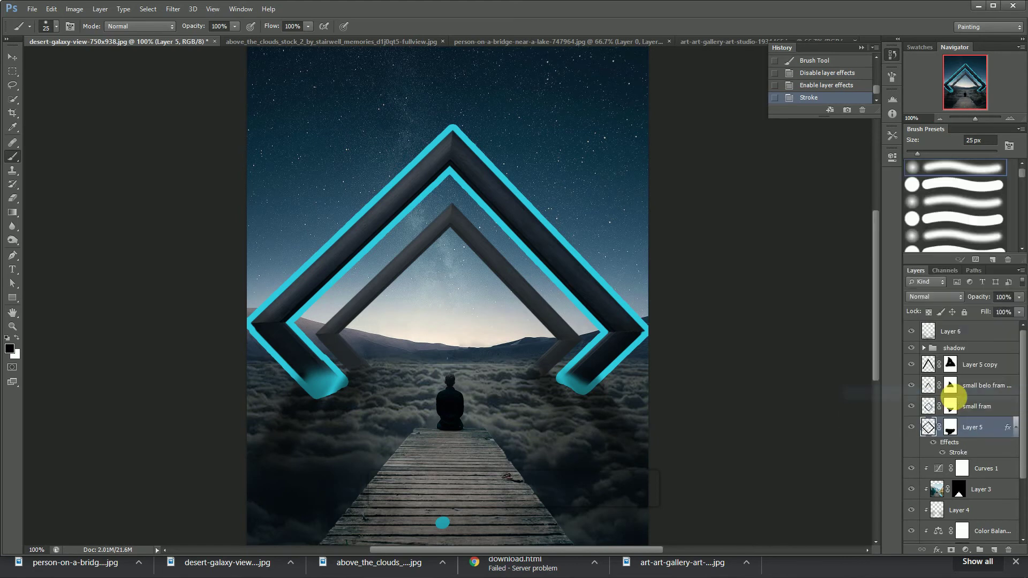
left_click(930, 448)
Erase the large frame's outer stroke and stray dock spot with a 45 px eraser, keeping only the inner-edge light strip.
left_click(13, 198)
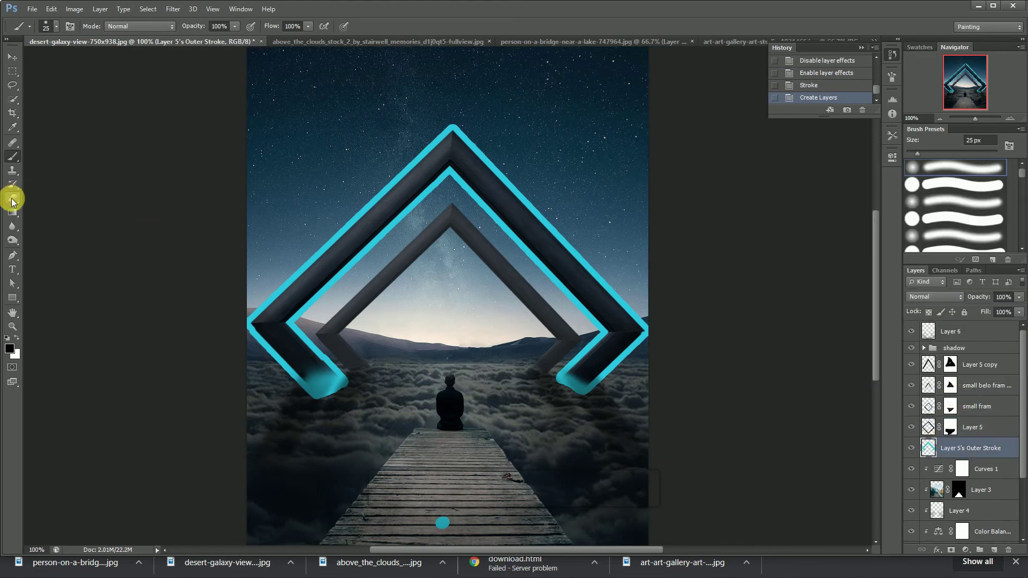
left_click_drag(436, 517, 430, 528)
left_click(188, 42)
left_click_drag(193, 41, 245, 44)
left_click_drag(442, 526, 437, 520)
key("bracketleft")
key("bracketleft")
left_click(439, 127)
mouse_move(440, 148)
left_mouse_down()
mouse_move(371, 219)
mouse_move(357, 216)
mouse_move(382, 206)
mouse_move(257, 332)
mouse_move(319, 404)
mouse_move(343, 386)
left_mouse_up()
left_click(446, 124)
mouse_move(446, 124)
left_mouse_down()
mouse_move(553, 225)
mouse_move(650, 341)
mouse_move(669, 319)
mouse_move(583, 397)
left_mouse_up()
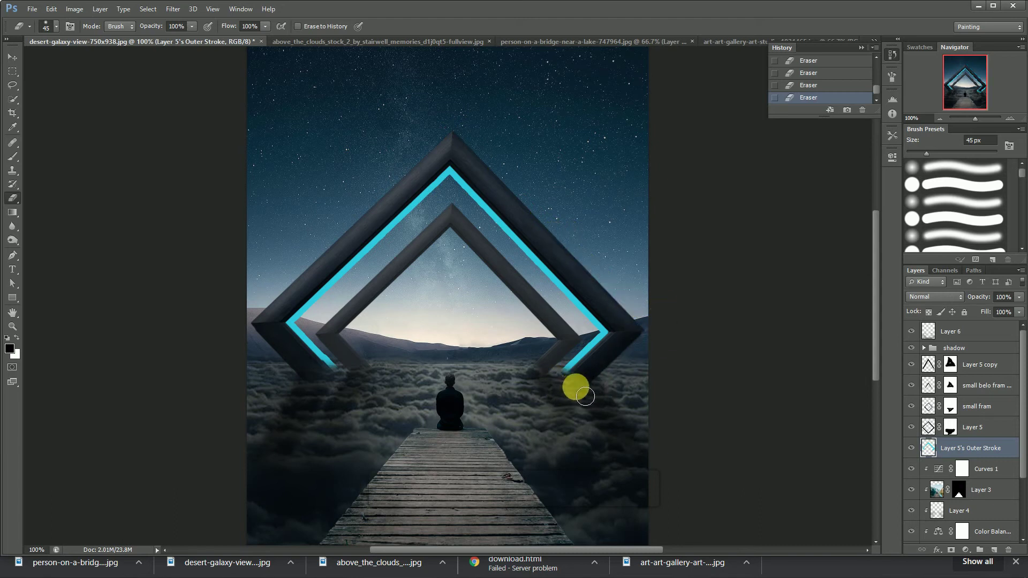
Add a 10 px outside Stroke in cyan 33c1da to the small fram layer.
left_click(980, 406)
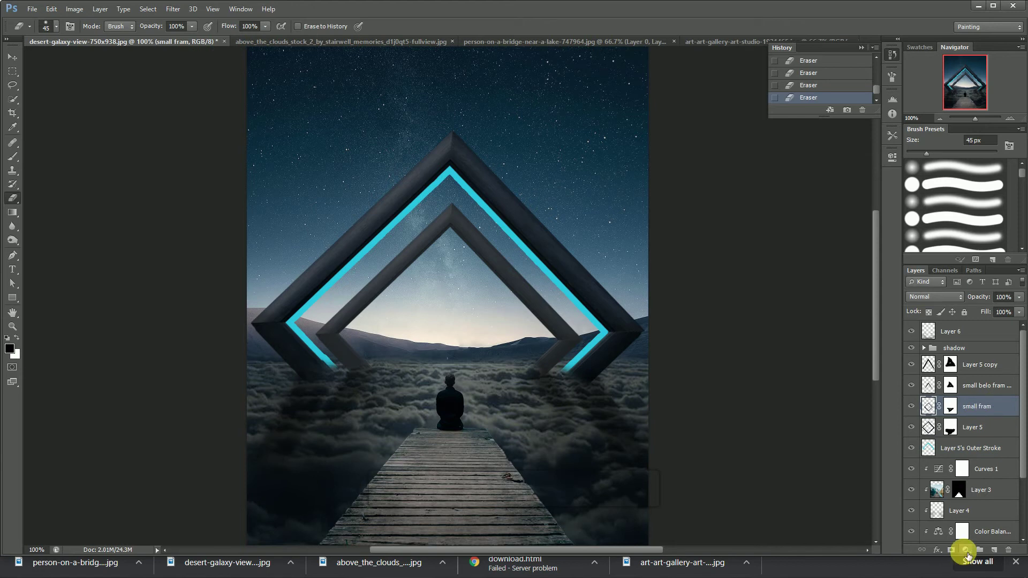
left_click(966, 551)
key("Escape")
double_click(1004, 408)
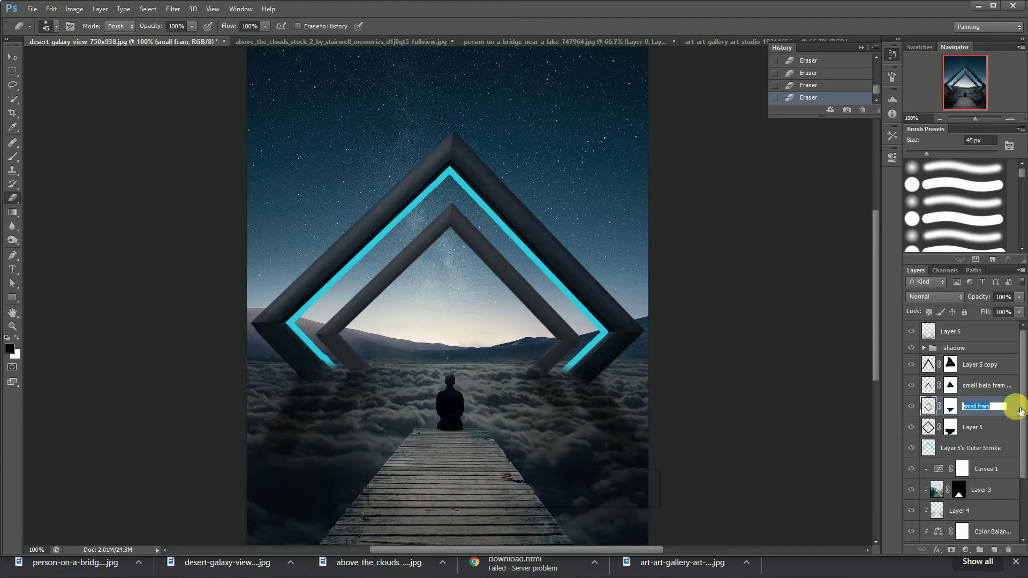
left_click(511, 465)
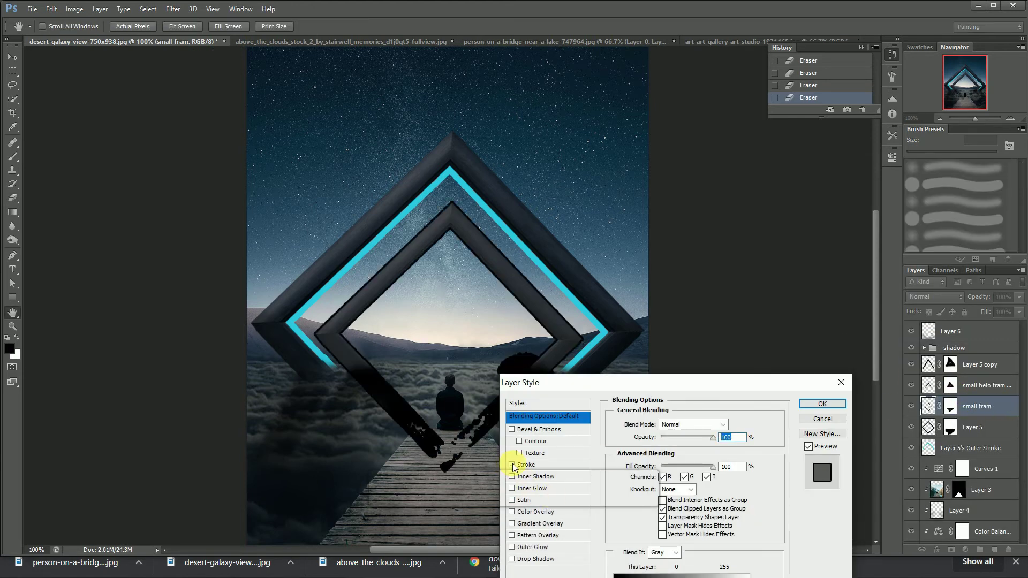
left_click(567, 464)
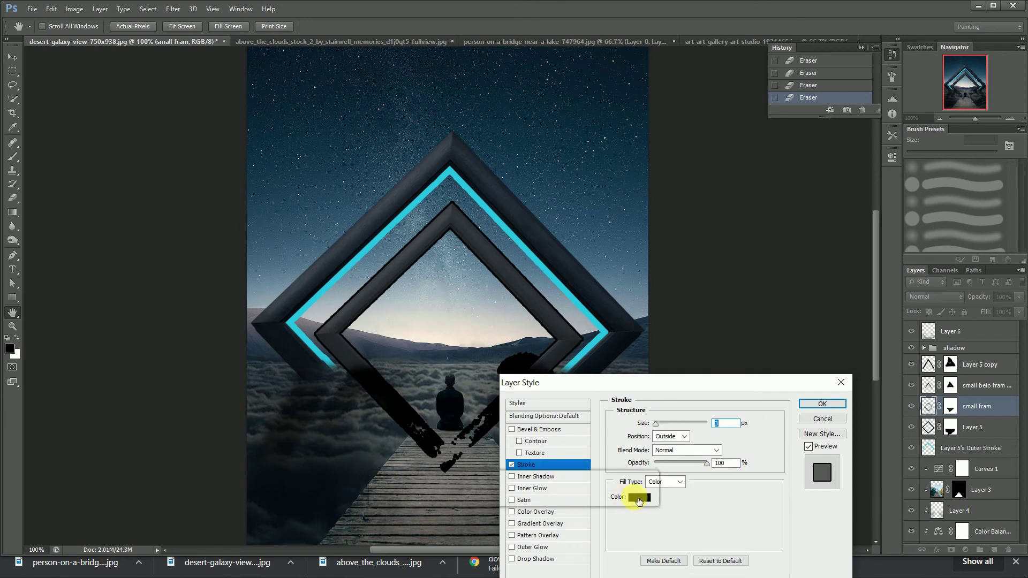
left_click(639, 498)
left_click(728, 274)
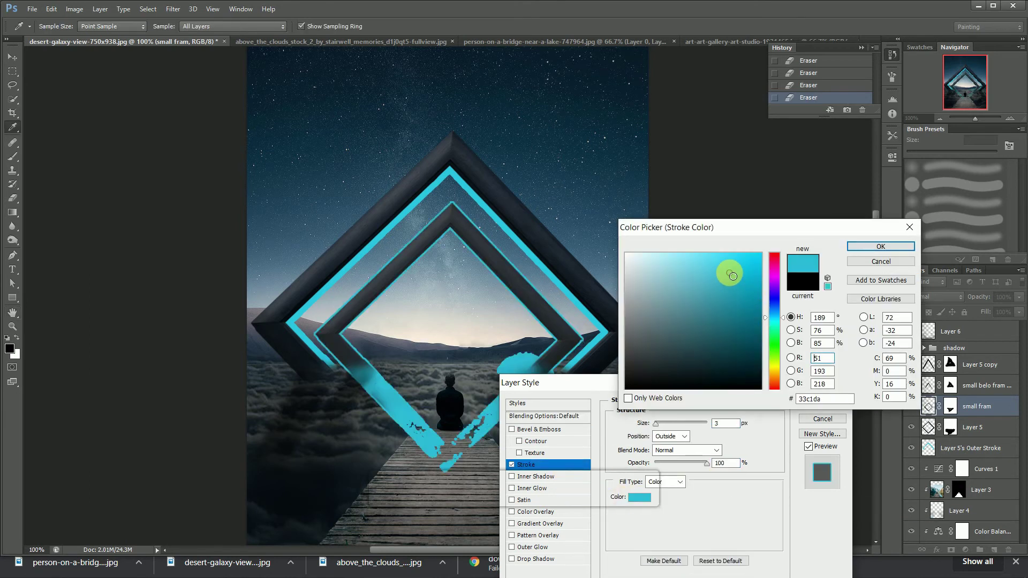
left_click(857, 247)
left_click_drag(658, 428, 662, 428)
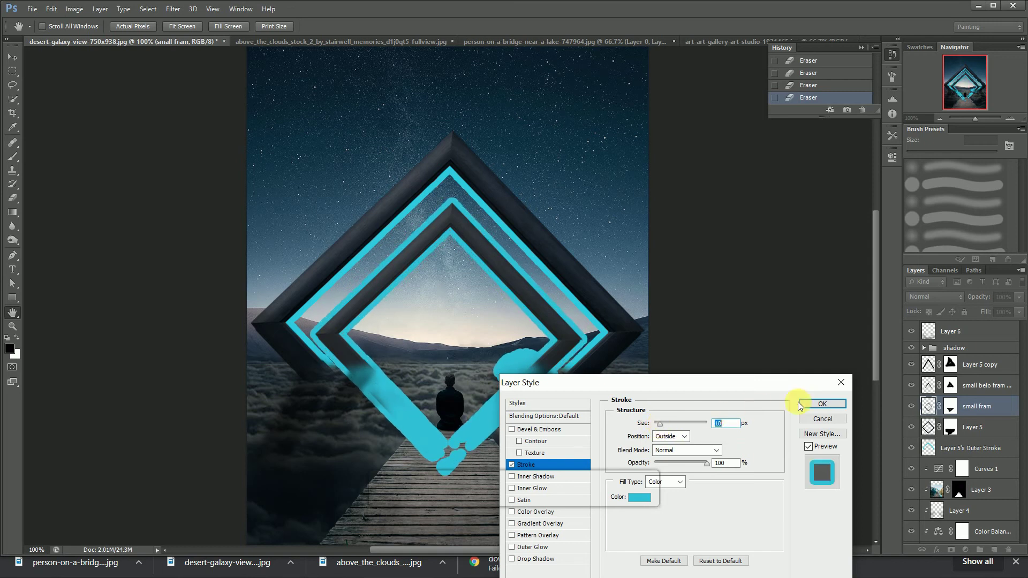
left_click(798, 403)
right_click(1007, 408)
left_click(983, 349)
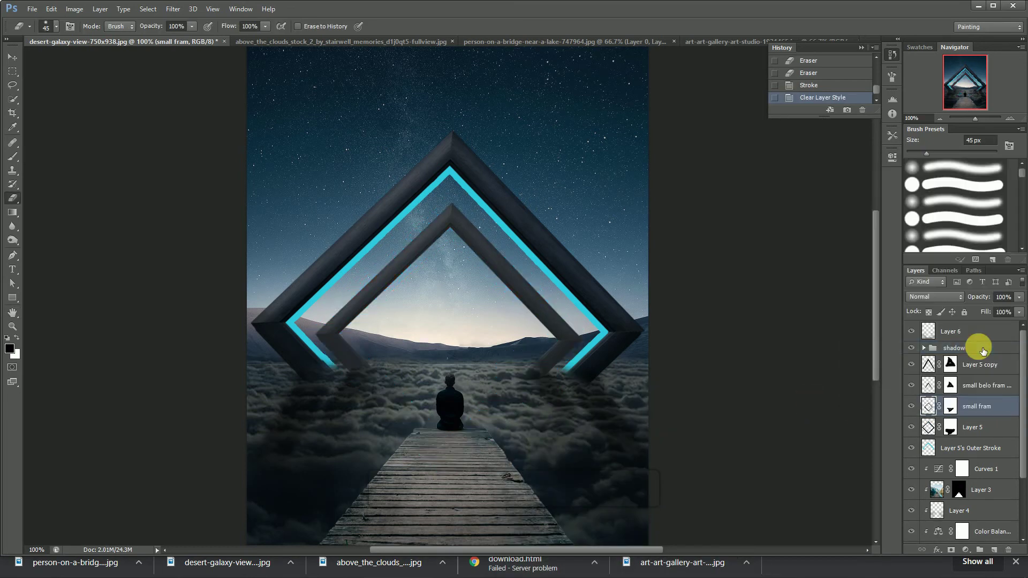
key("ctrl+z")
right_click(1011, 406)
left_click(972, 348)
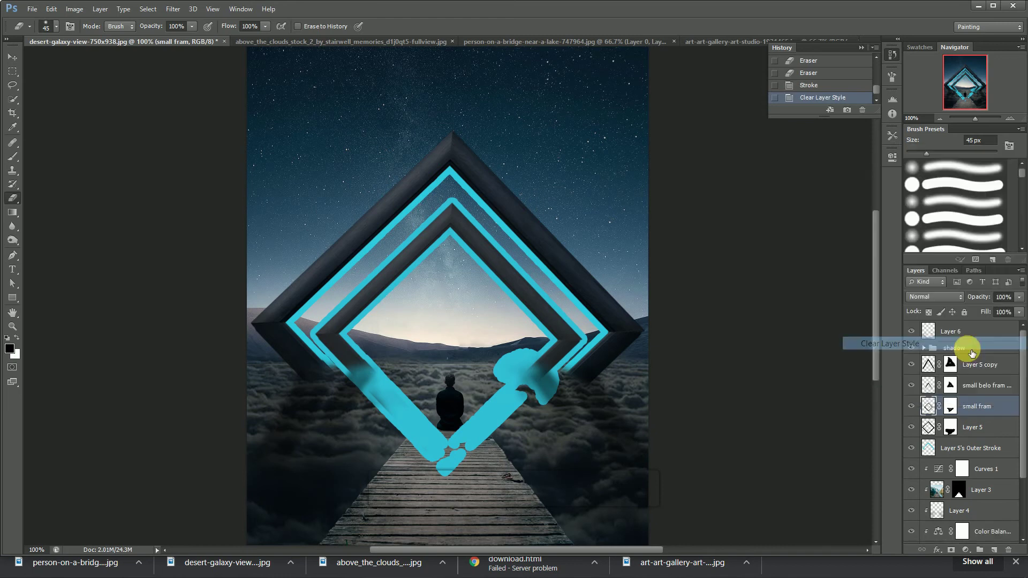
key("ctrl+z")
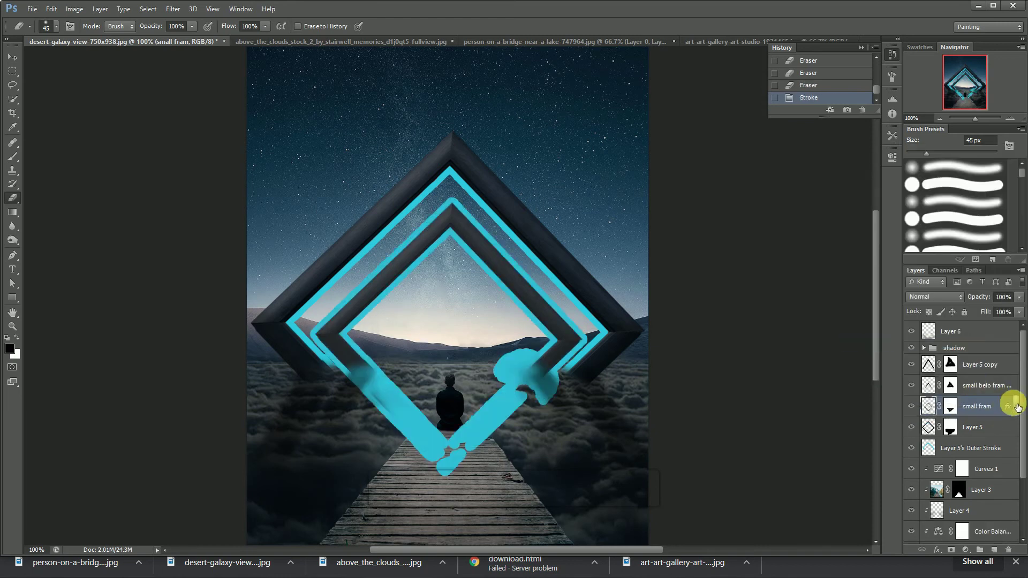
Separate the small frame's stroke effect into its own layer and select it.
right_click(1007, 406)
left_click(978, 369)
left_click(932, 427)
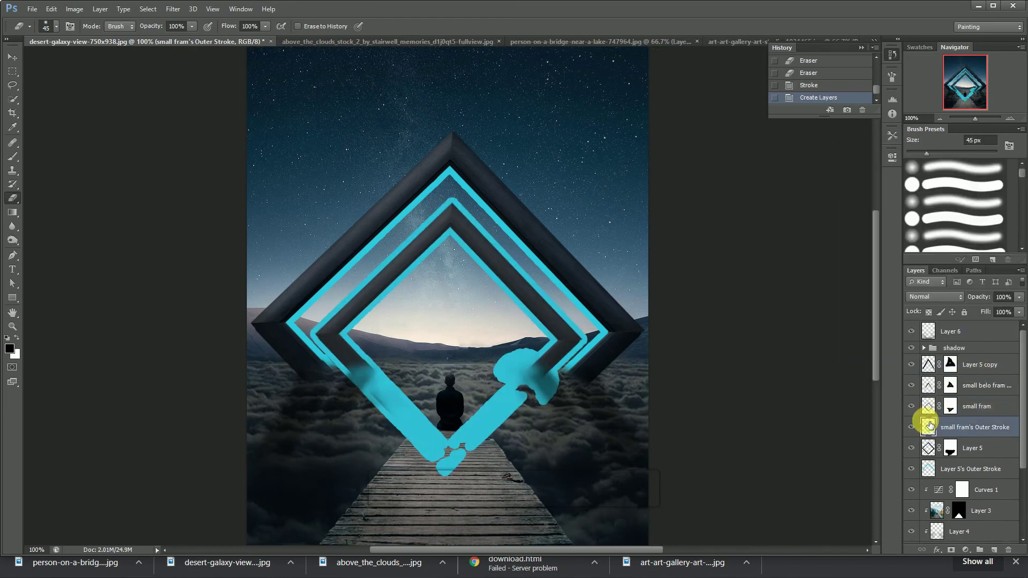
Erase the small frame's outer stroke and the cyan over the clouds and dock with the 45 px eraser, keeping the inner edge.
mouse_move(523, 395)
left_mouse_down()
mouse_move(511, 440)
mouse_move(453, 480)
mouse_move(501, 405)
mouse_move(463, 461)
mouse_move(514, 419)
mouse_move(486, 422)
mouse_move(497, 421)
mouse_move(423, 456)
mouse_move(442, 447)
mouse_move(419, 435)
mouse_move(416, 409)
mouse_move(403, 437)
mouse_move(357, 362)
mouse_move(409, 399)
mouse_move(383, 419)
mouse_move(409, 403)
mouse_move(457, 467)
mouse_move(431, 453)
mouse_move(447, 465)
mouse_move(471, 430)
mouse_move(487, 460)
mouse_move(514, 417)
mouse_move(452, 444)
mouse_move(512, 399)
mouse_move(539, 412)
mouse_move(560, 390)
mouse_move(558, 406)
mouse_move(505, 386)
mouse_move(539, 359)
mouse_move(513, 378)
mouse_move(537, 419)
left_mouse_up()
key("ctrl+z")
left_click(375, 406)
mouse_move(375, 404)
left_mouse_down()
mouse_move(324, 339)
mouse_move(464, 212)
mouse_move(592, 343)
mouse_move(571, 380)
mouse_move(595, 353)
mouse_move(523, 407)
mouse_move(541, 354)
mouse_move(386, 402)
mouse_move(370, 383)
mouse_move(401, 409)
mouse_move(366, 380)
mouse_move(392, 383)
mouse_move(385, 406)
mouse_move(384, 379)
mouse_move(415, 442)
mouse_move(537, 399)
left_mouse_up()
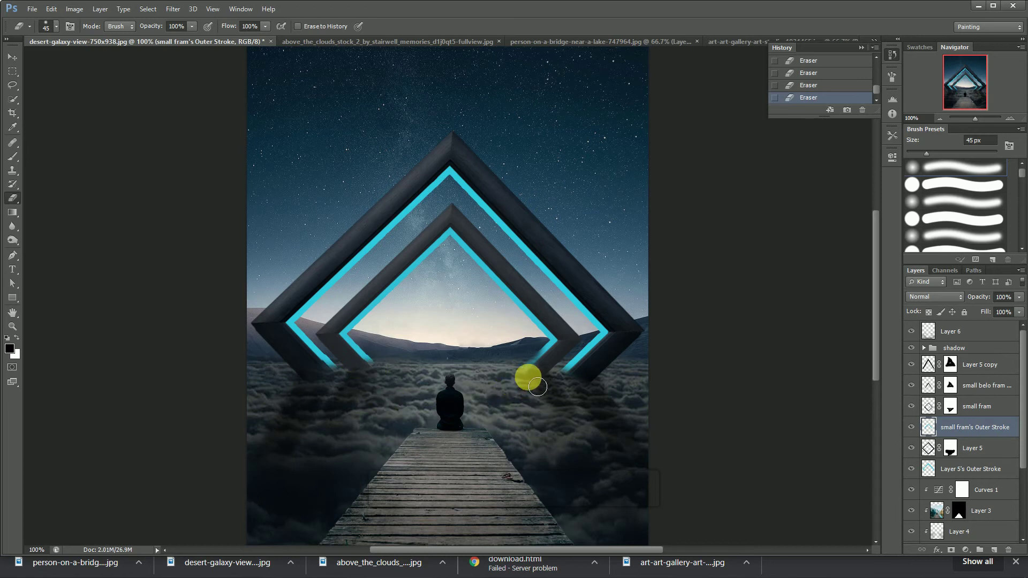
Clean up the cyan strip at the small frame's lower right leg with a 15 px eraser.
key("ctrl+plus")
left_click(17, 337)
key("bracketleft")
key("bracketleft")
key("bracketleft")
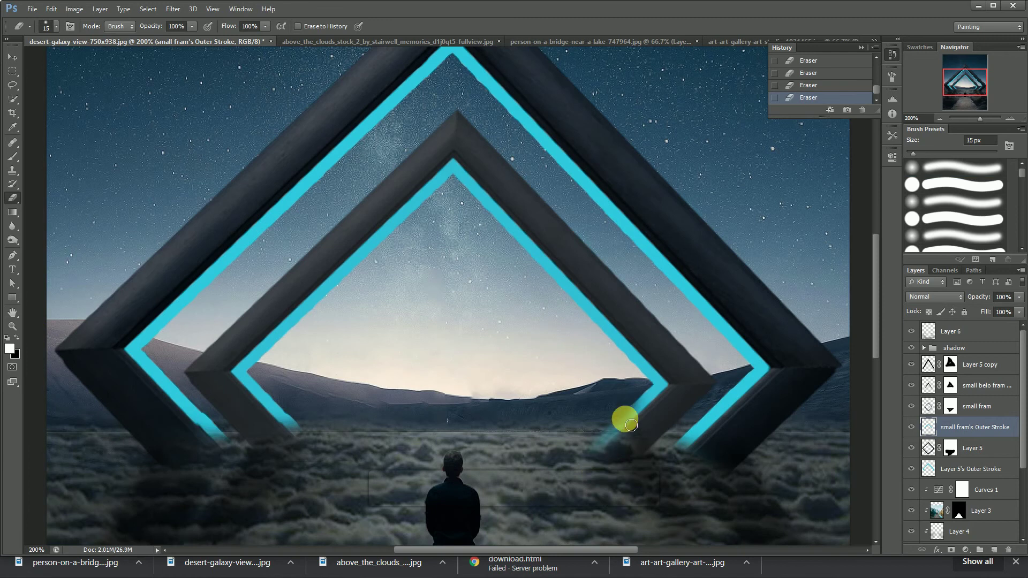
left_click(622, 424)
key("ctrl+minus")
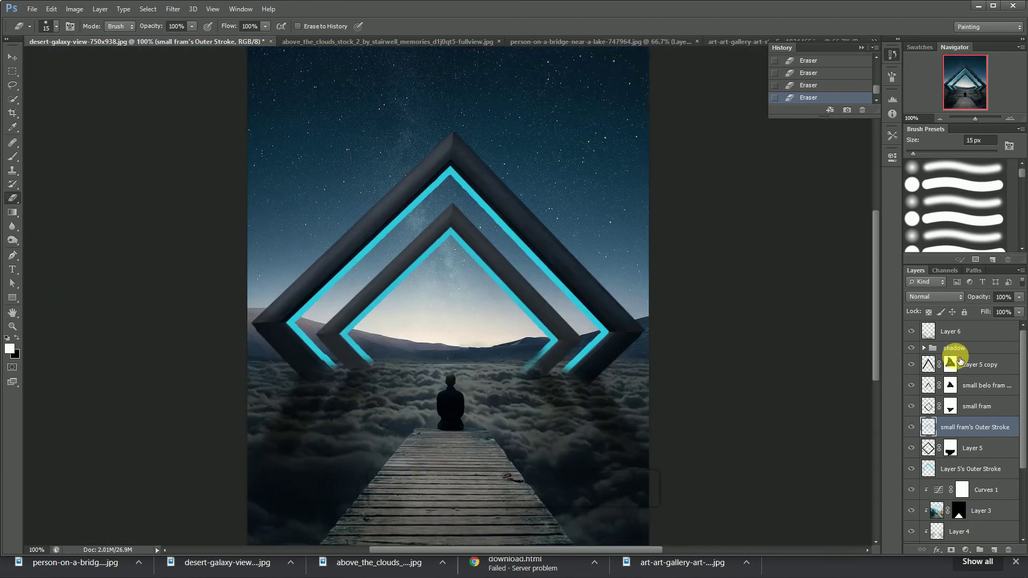
Group small fram, Layer 5 and their two outer stroke layers into one layer group.
left_click(987, 405, "ctrl")
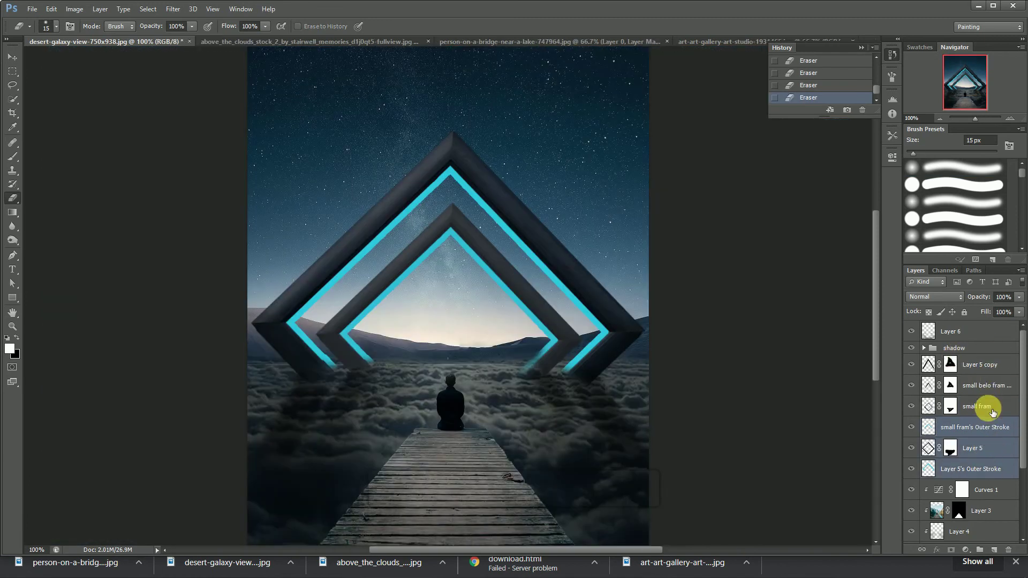
left_click(979, 449, "shift")
left_click(982, 407)
left_click(975, 449, "shift")
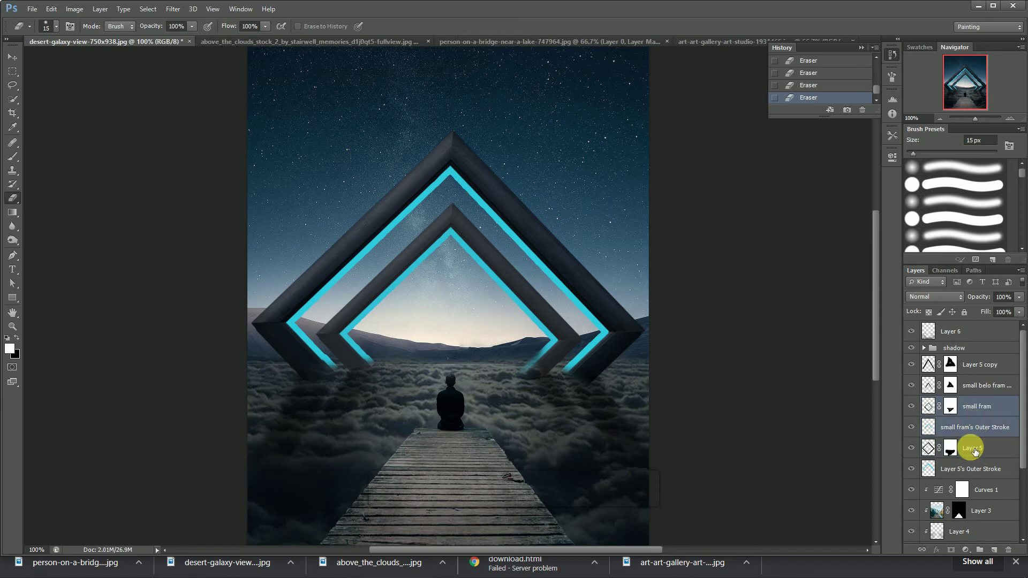
left_click(969, 471, "shift")
left_click(982, 552)
left_click(980, 449)
left_click(994, 550, "ctrl")
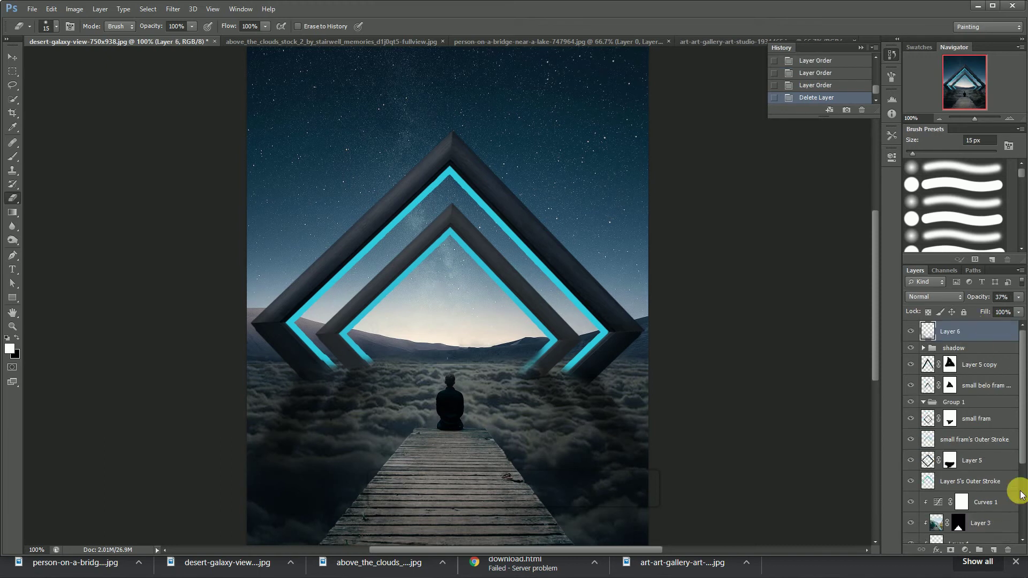
Create a new layer and place it in the clipped stack between Layer 3 and Layer 4.
left_click(994, 550)
left_click_drag(993, 332, 977, 536)
scroll(1020, 449, "down", 3)
key("ctrl+bracketleft")
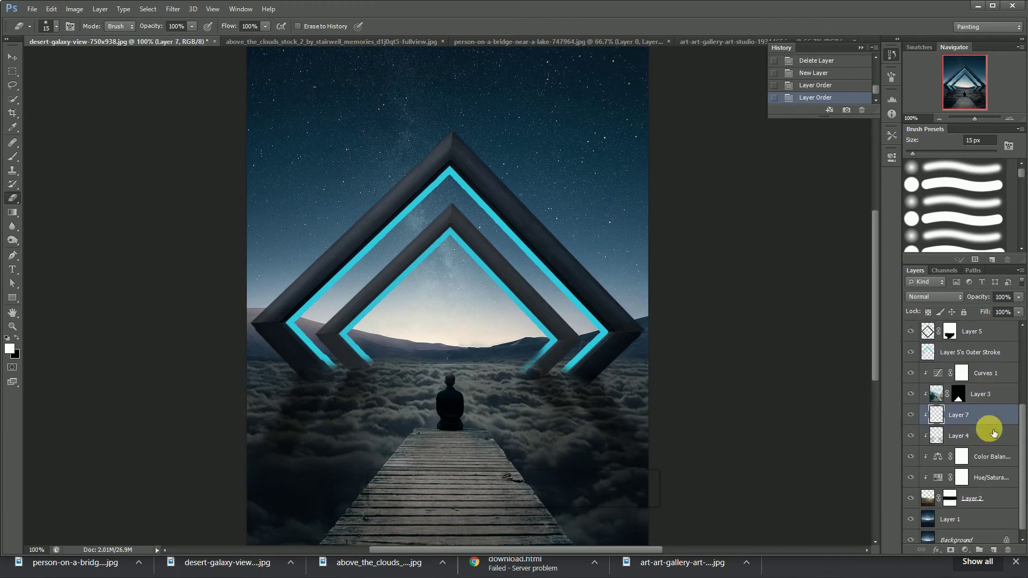
Sample the cyan from the frame's light strip and paint it across the clouds on Layer 7 with a 200 px soft brush.
left_click(12, 156)
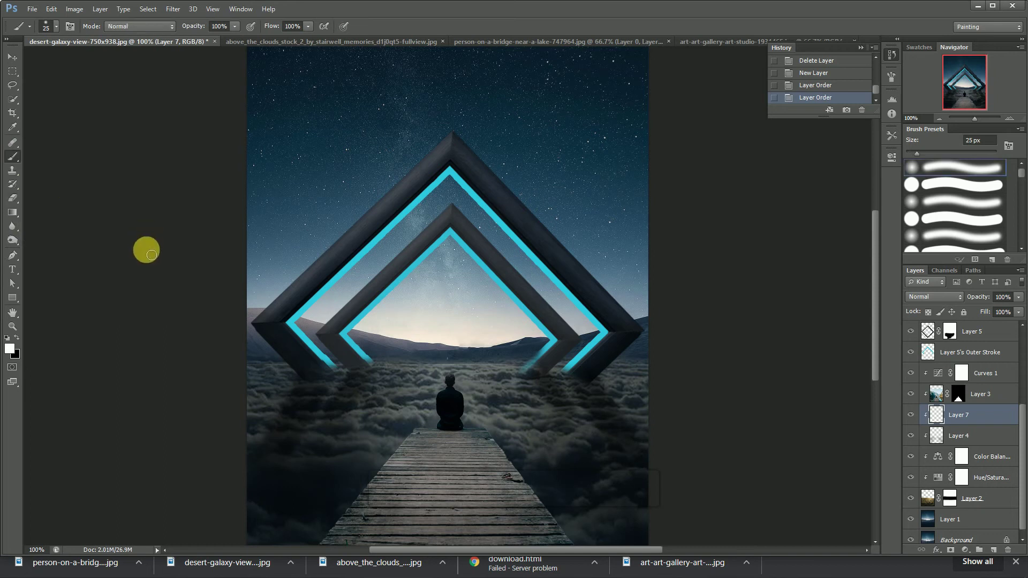
left_click(8, 349)
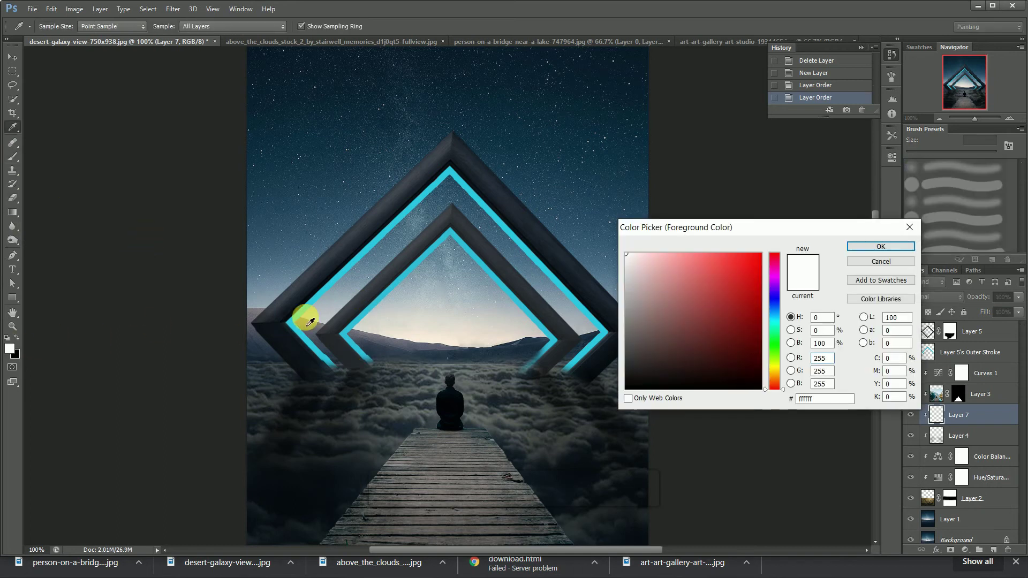
left_click(304, 315)
left_click(880, 246)
key("bracketright")
key("bracketright")
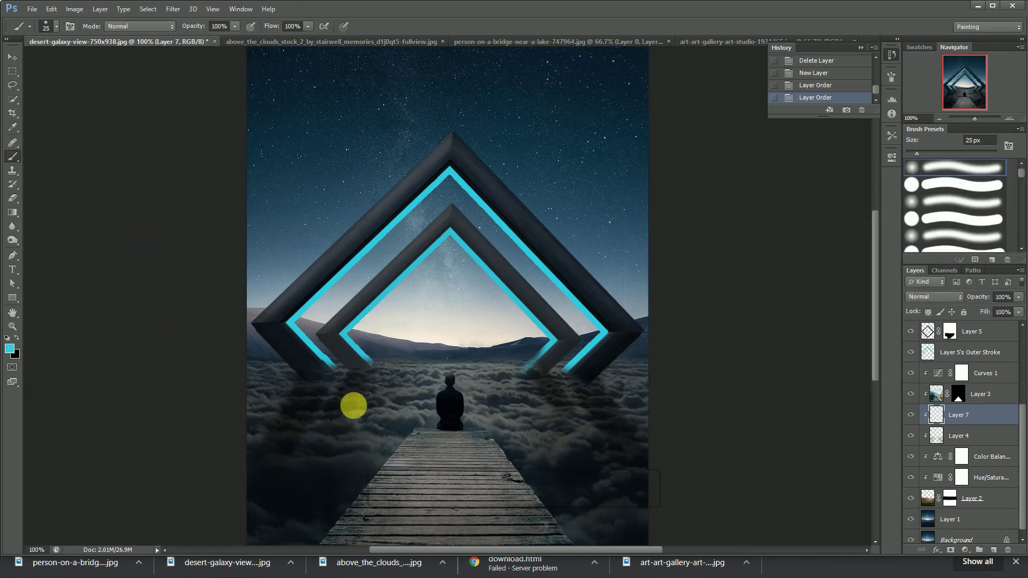
key("bracketleft")
mouse_move(353, 406)
left_mouse_down()
mouse_move(436, 429)
mouse_move(569, 443)
mouse_move(608, 466)
left_mouse_up()
Set Layer 7 to Overlay blending, brush more cyan onto the clouds, and reduce the layer opacity to 63%.
left_click(934, 297)
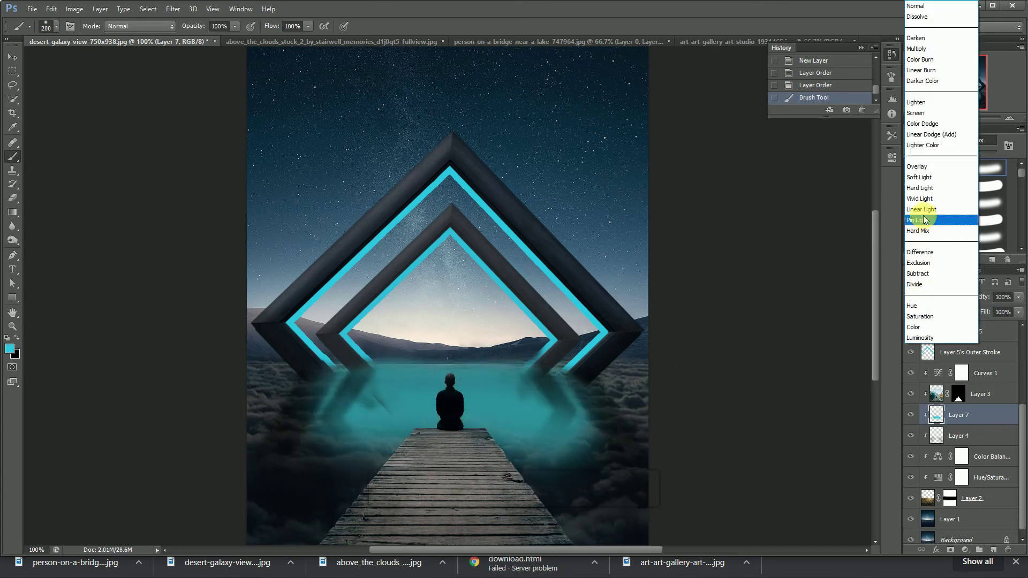
left_click(924, 224)
mouse_move(351, 392)
left_mouse_down()
mouse_move(347, 420)
mouse_move(525, 393)
left_mouse_up()
left_click(1019, 297)
left_click_drag(1021, 310, 1001, 309)
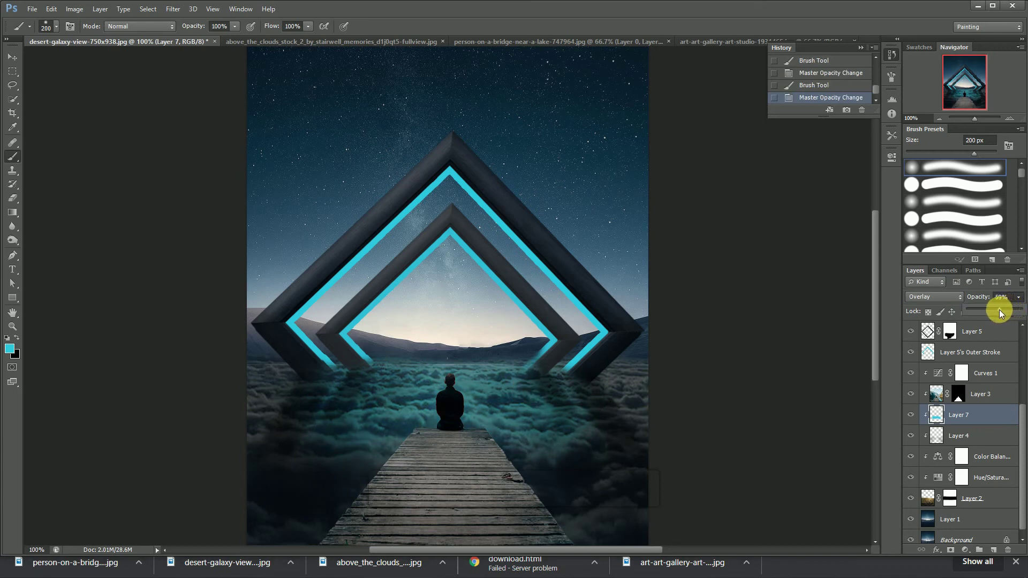
Extend the cyan glow over the surrounding clouds with the brush at 37% opacity and 58% flow.
left_click_drag(234, 26, 202, 41)
left_click_drag(308, 26, 299, 40)
mouse_move(408, 350)
left_mouse_down()
mouse_move(367, 459)
mouse_move(292, 477)
left_mouse_up()
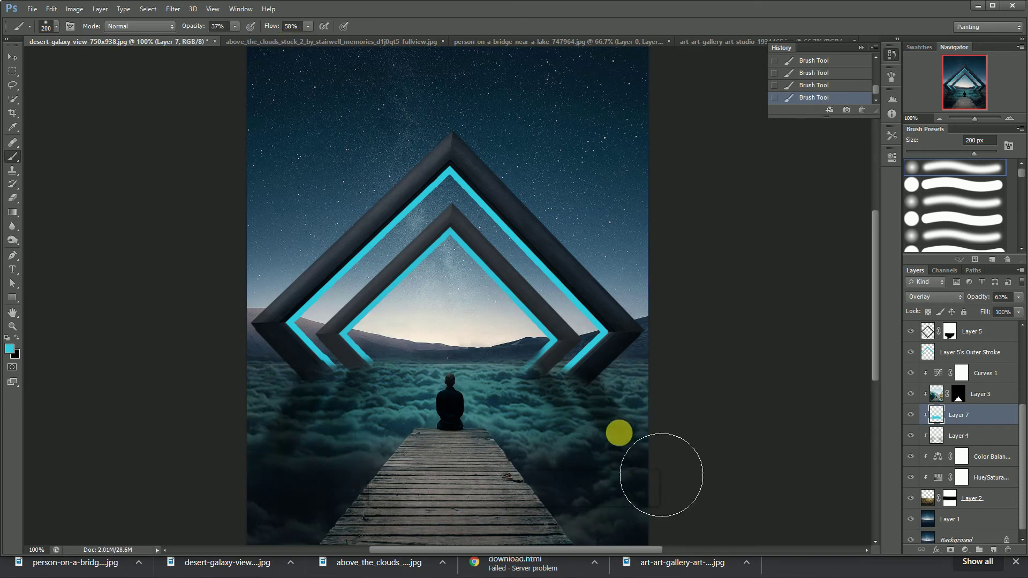
Add an Inner Shadow to the dock's Layer 3 in the cyan sampled from the frame's light strip.
double_click(1003, 395)
key("alt")
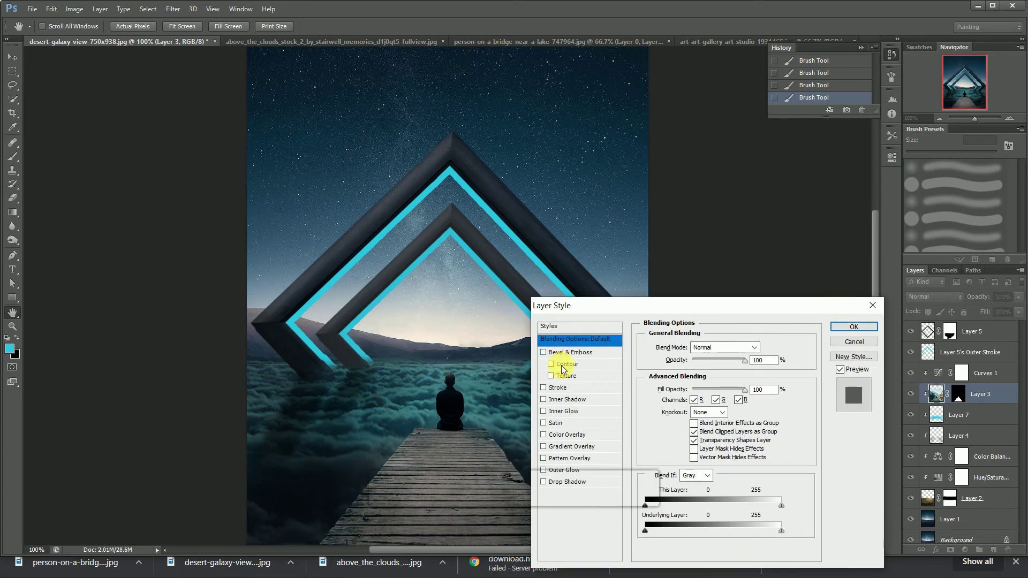
left_click(543, 399)
left_click(766, 349)
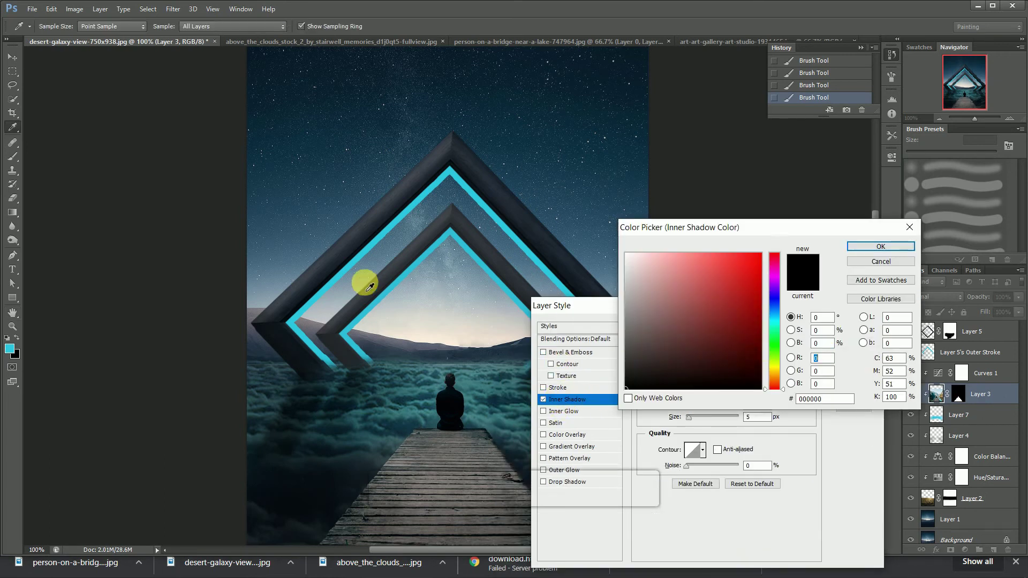
left_click(340, 280)
left_click(855, 247)
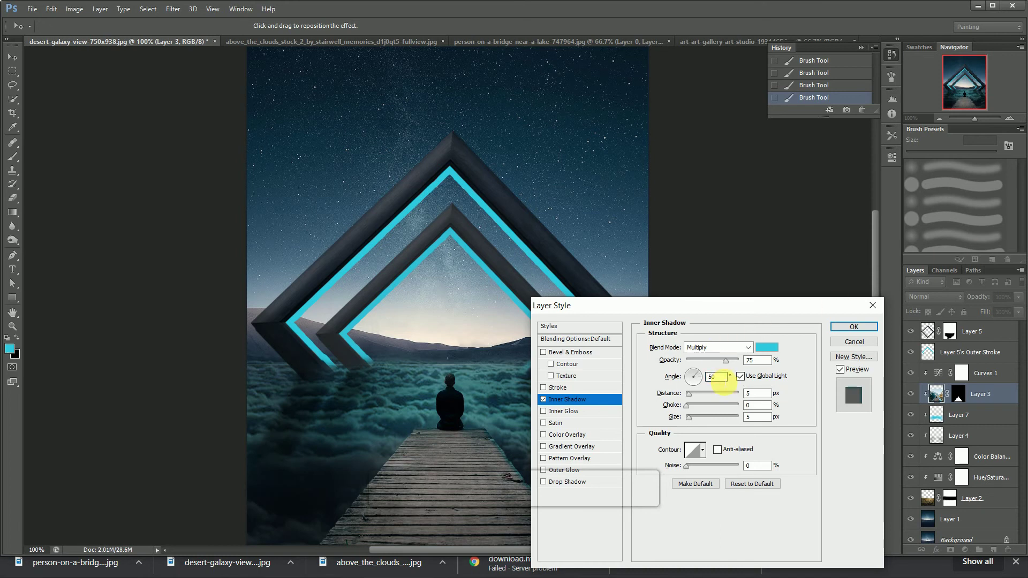
Set the angle of the dock's cyan Inner Shadow to 90°.
key("Up")
key("Up")
key("Up")
key("Up")
key("Up")
key("Up")
key("Up")
key("Up")
key("Up")
key("Up")
key("Up")
key("Up")
key("Up")
key("Up")
key("Up")
key("Up")
key("Up")
key("Up")
key("Up")
key("Up")
Set the dock's Inner Shadow to Color Dodge blending with a distance of 22 px and a size of 18 px.
left_click_drag(690, 395, 701, 394)
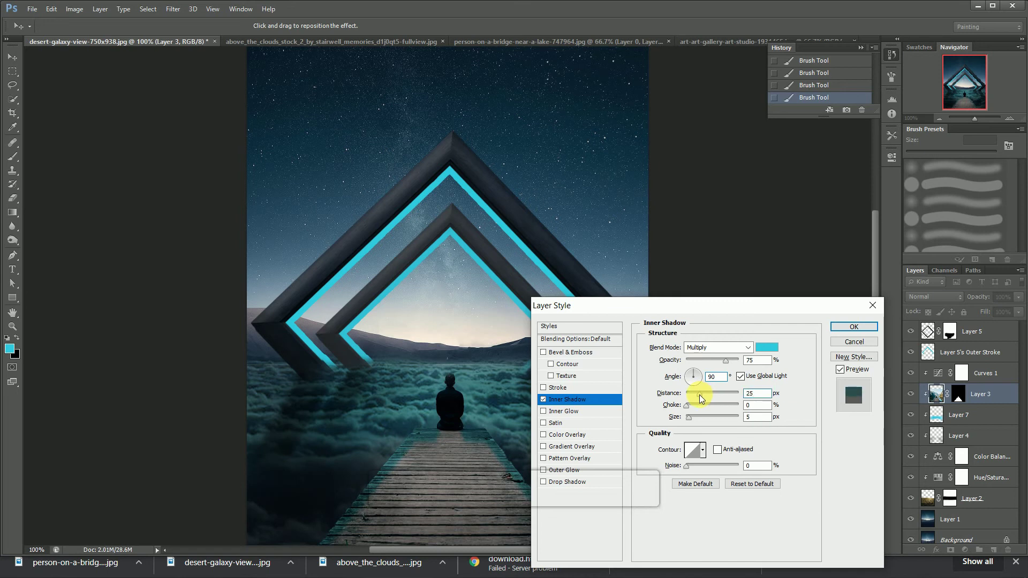
left_click(720, 347)
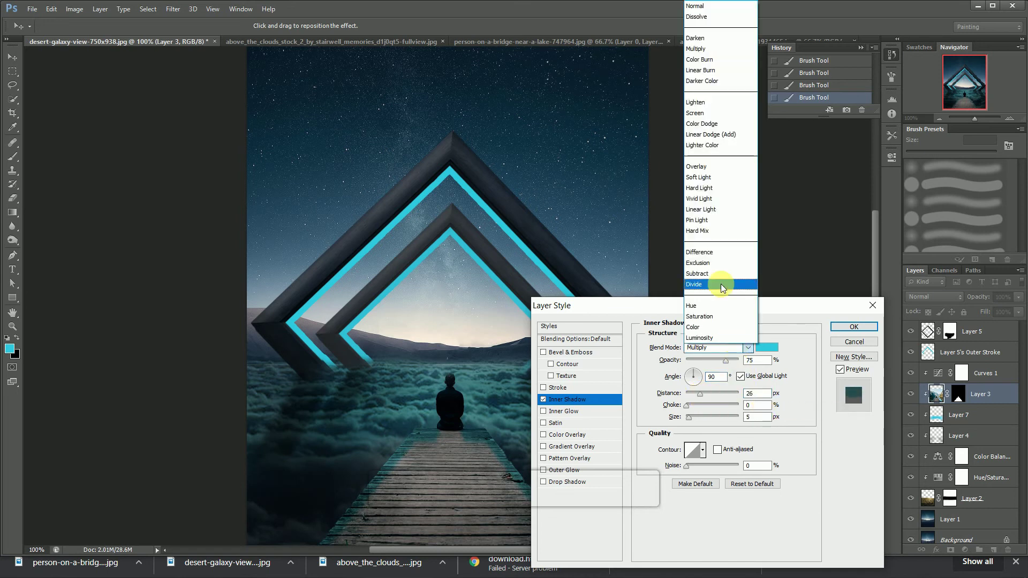
left_click(702, 125)
left_click_drag(701, 395, 696, 396)
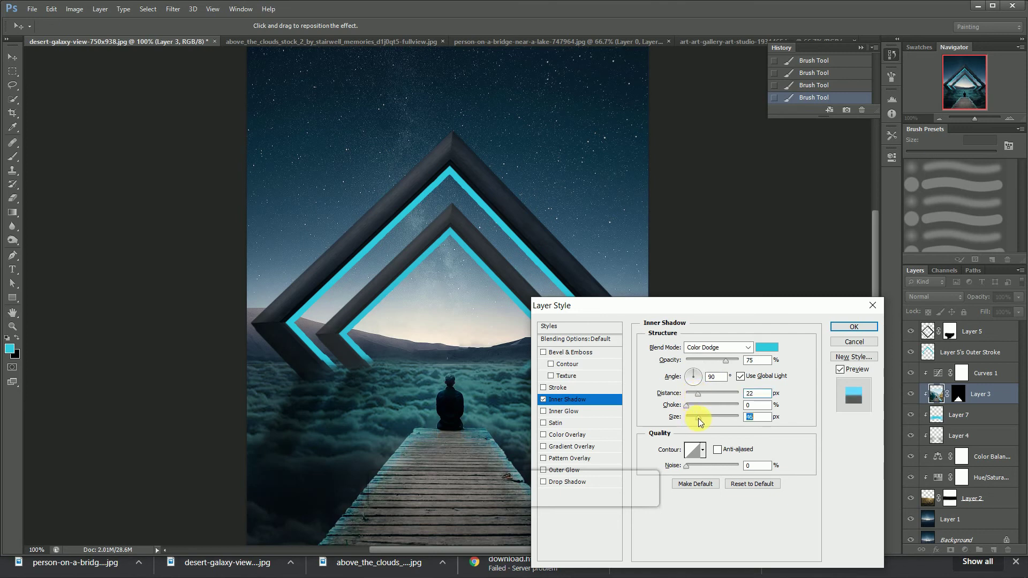
left_click(854, 327)
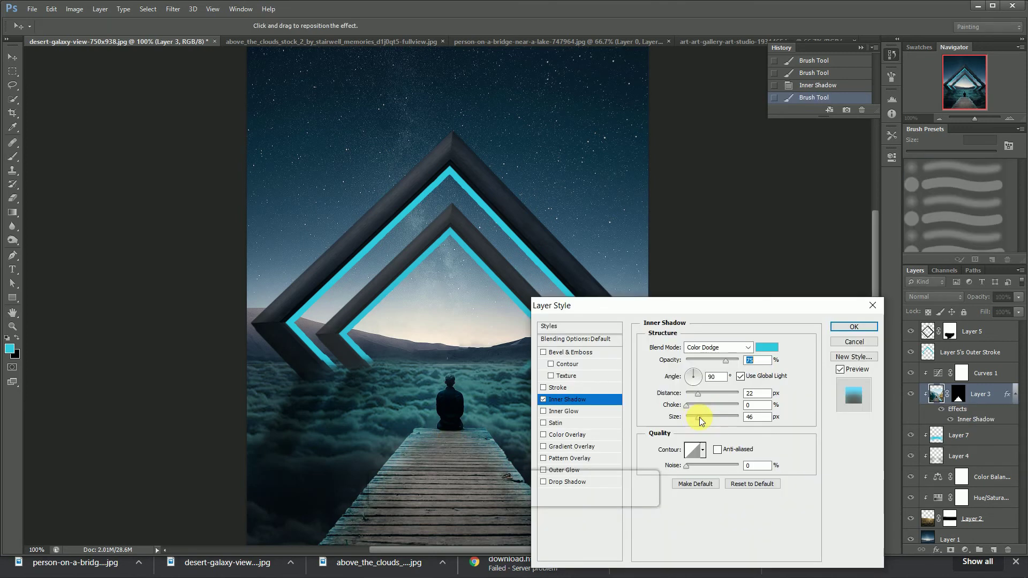
left_click_drag(699, 416, 694, 421)
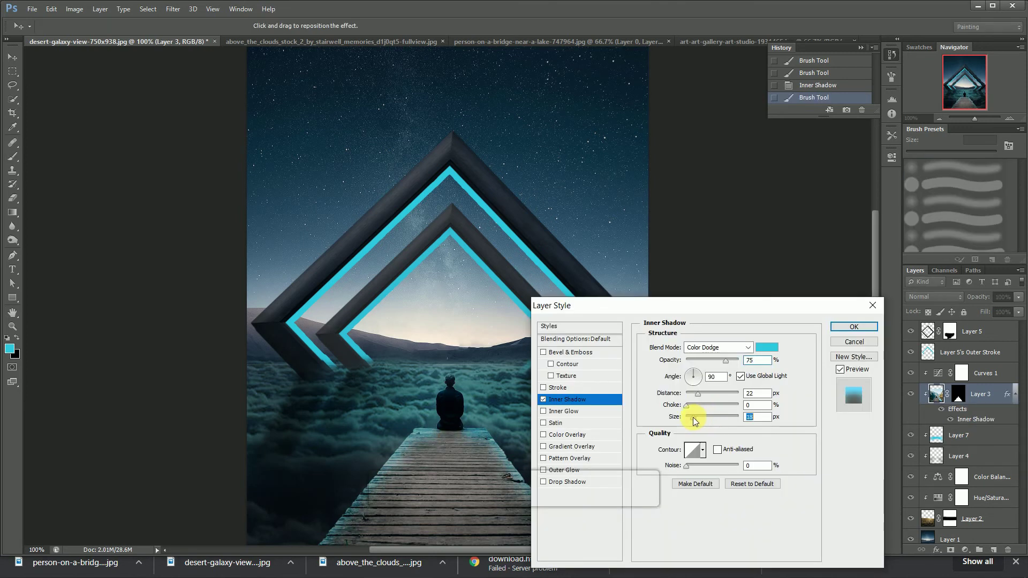
left_click(842, 327)
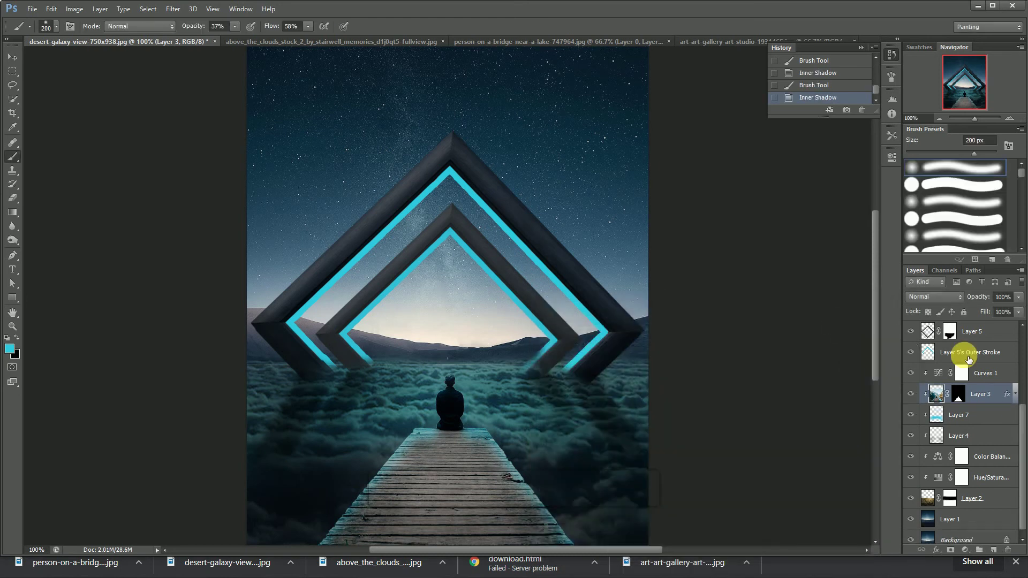
right_click(1009, 394)
left_click(883, 436)
key("Return")
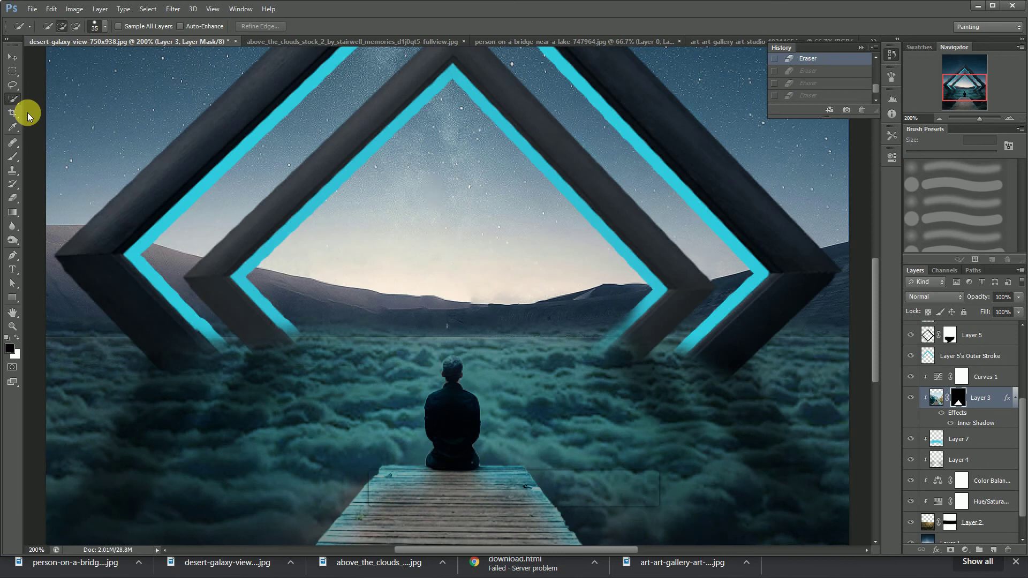
Select the seated person with the 25 px Quick Selection tool and copy the figure onto new Layer 8 above Curves 1.
key("bracketleft")
left_click_drag(452, 406, 467, 446)
left_click(970, 357)
left_click(994, 550)
left_click_drag(949, 356, 927, 389)
key("ctrl+c")
key("ctrl+v")
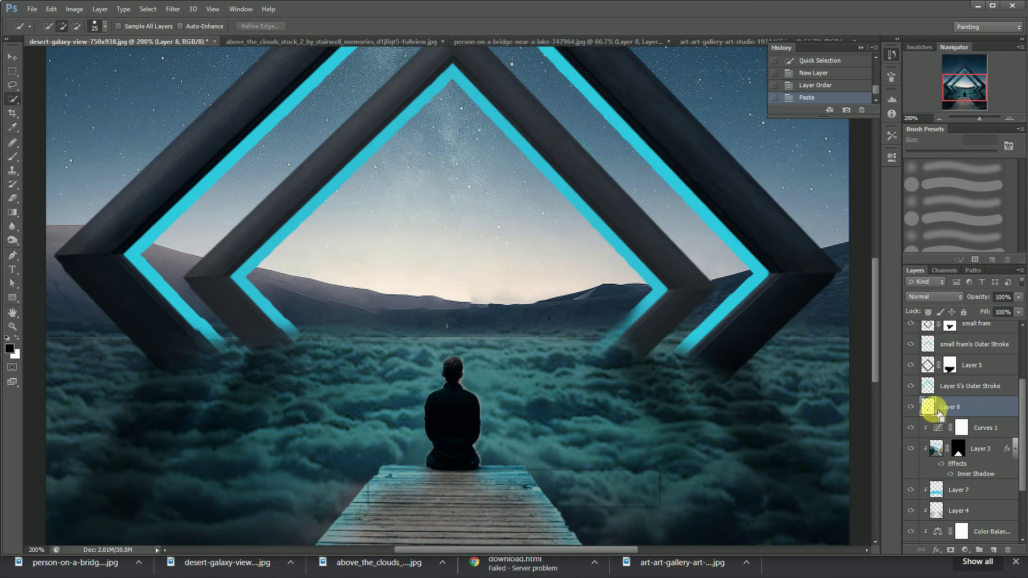
Free Transform the copied person, flipping it downward onto the dock as a shadow and stretching it to about -92.7% height.
key("ctrl+t")
right_click(473, 377)
left_click(455, 347)
left_click_drag(453, 355, 452, 546)
scroll(876, 381, "down", 2)
key("ctrl+minus")
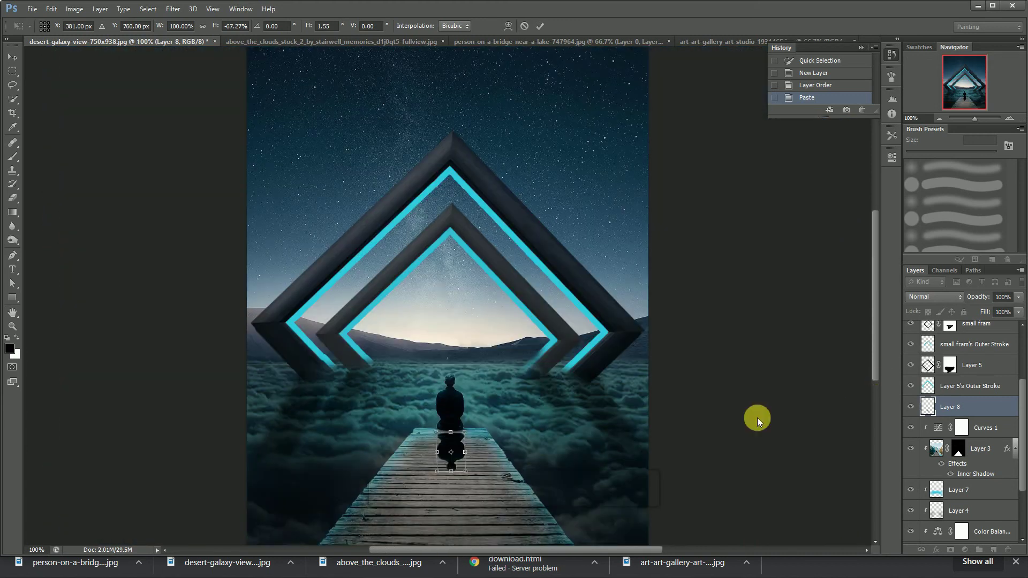
left_click_drag(453, 472, 462, 485)
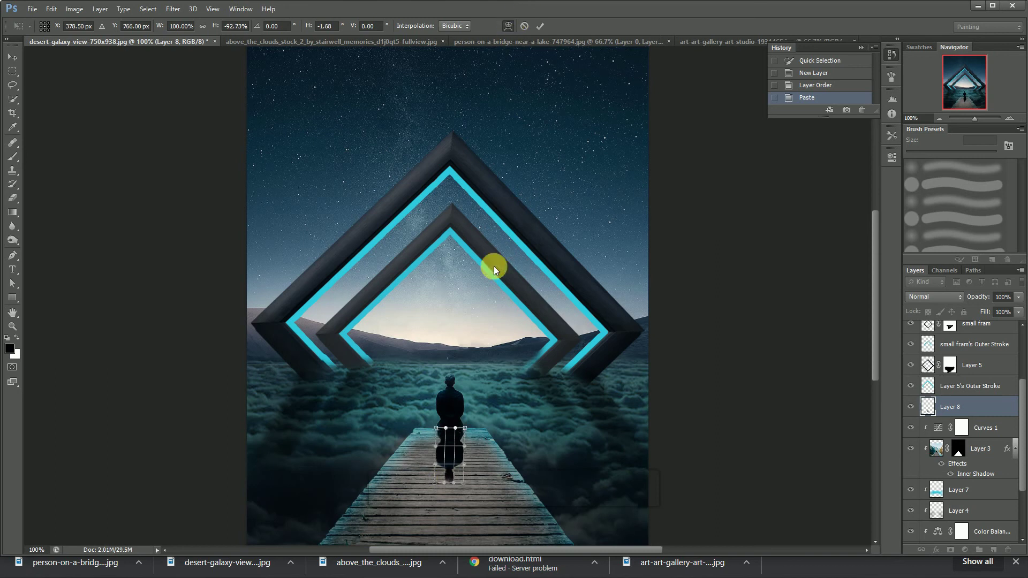
key("Return")
Darken the flipped figure on Layer 8 to solid black with Hue/Saturation.
key("ctrl+u")
left_click_drag(490, 255, 425, 252)
left_click(616, 149)
key("w")
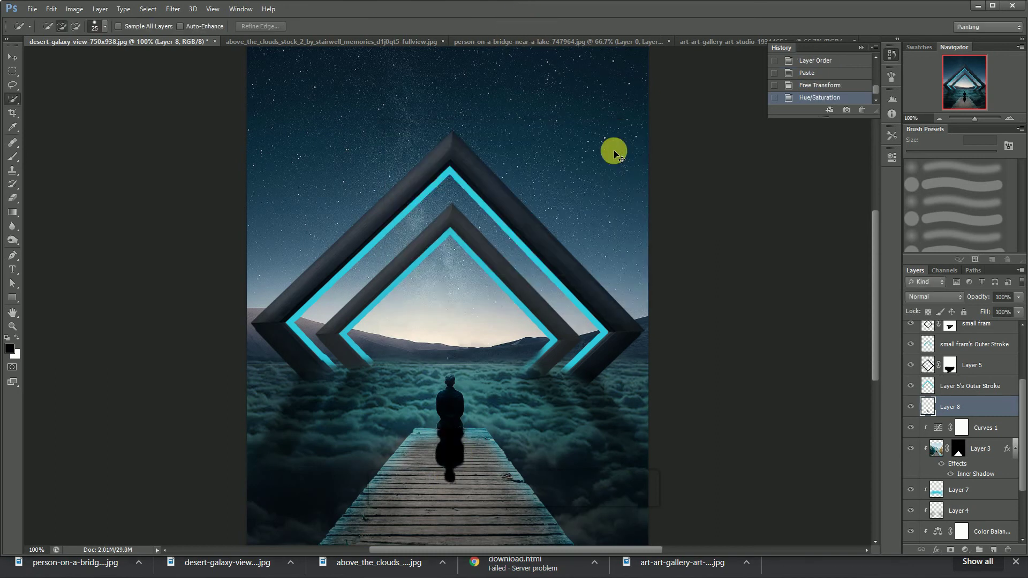
Soften the person's shadow with a 4.6 px Gaussian Blur and lower Layer 8's opacity to 64%.
left_click(148, 9)
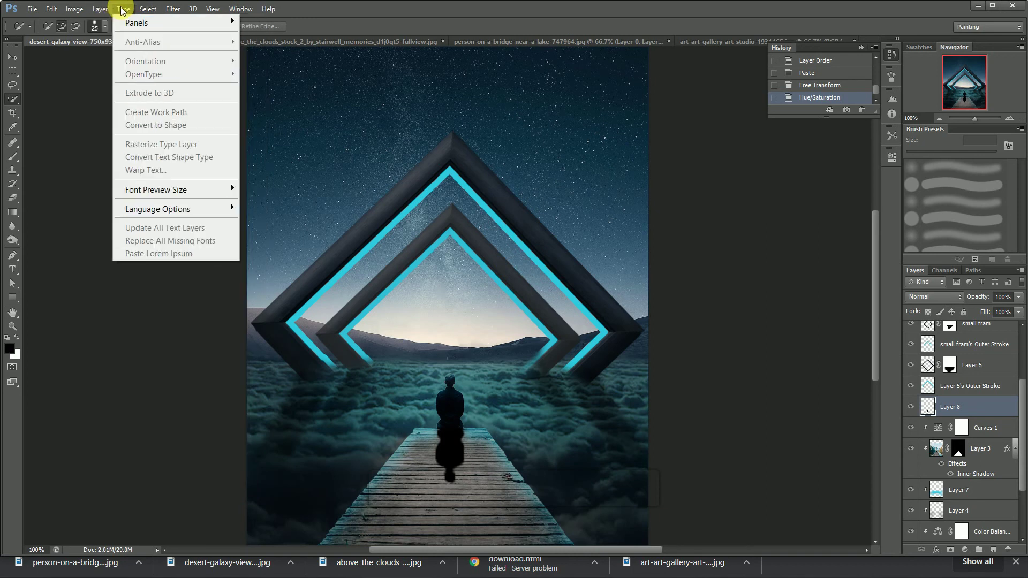
mouse_move(173, 9)
mouse_move(225, 144)
left_click(343, 241)
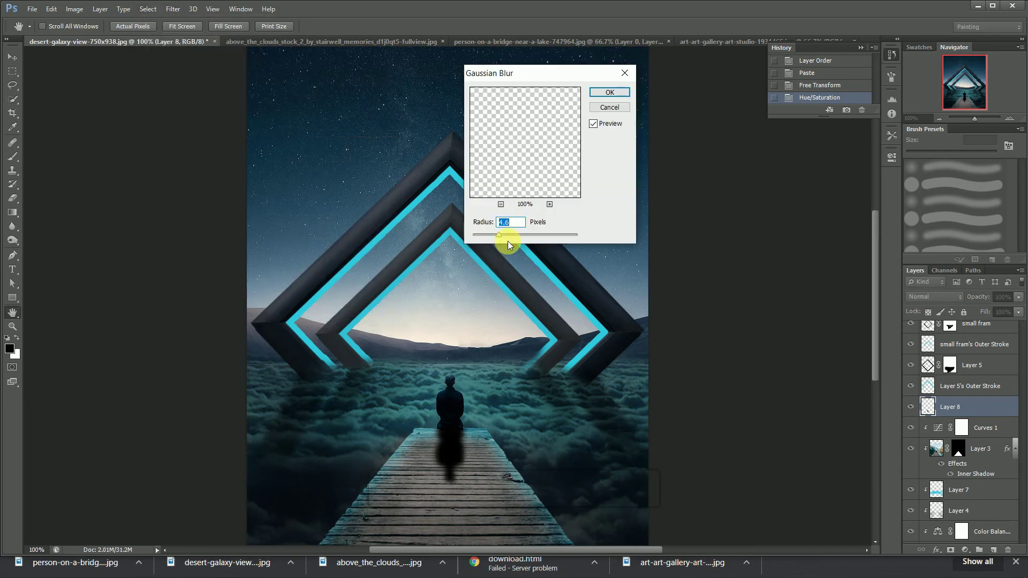
left_click(619, 92)
left_click_drag(1019, 297, 1000, 309)
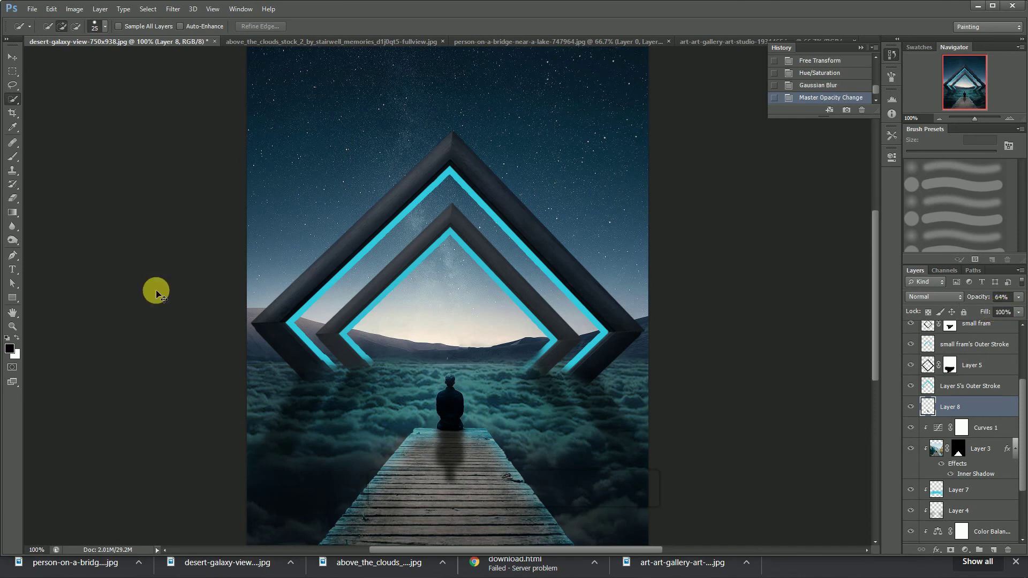
Fade the edges of the person's shadow on the dock with a soft Eraser at 28% opacity, reduced to 125 px.
left_click(13, 198)
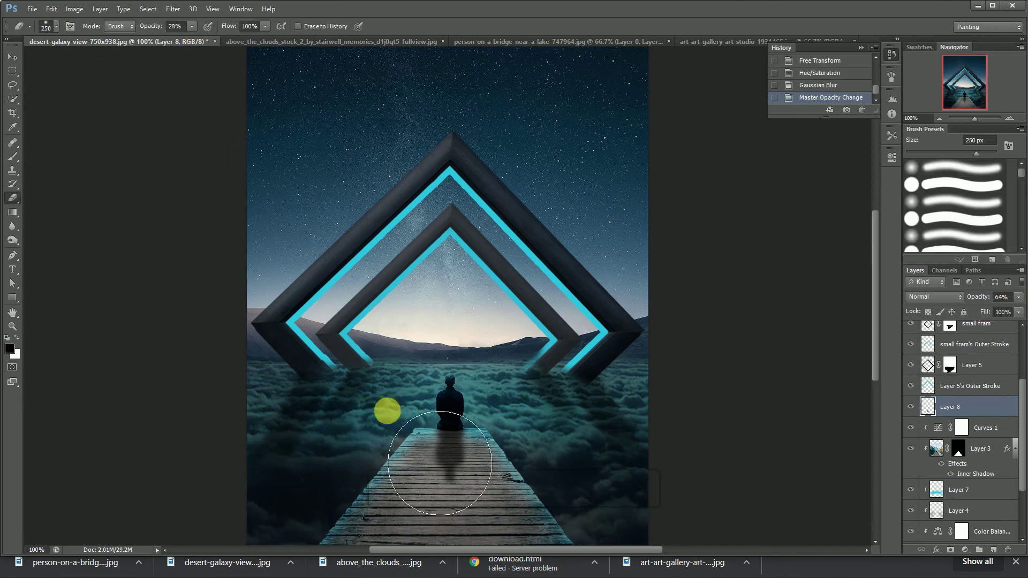
mouse_move(410, 512)
left_mouse_down()
mouse_move(476, 534)
mouse_move(513, 525)
left_mouse_up()
key("bracketleft")
key("bracketleft")
key("bracketleft")
key("bracketleft")
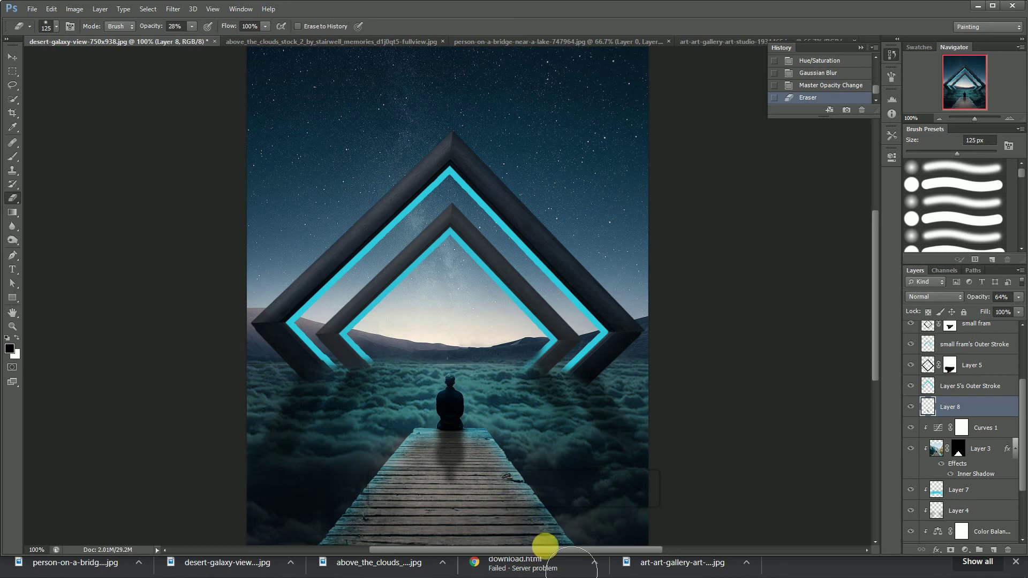
left_click_drag(398, 512, 398, 530)
left_click_drag(417, 455, 416, 464)
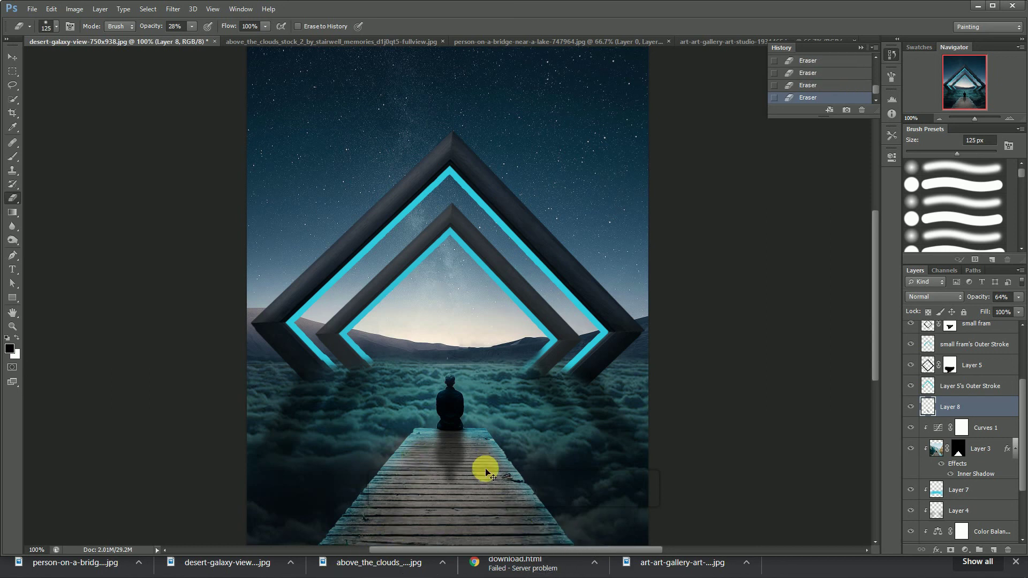
Add new Layer 9 above Layer 6 and sample the frame's cyan, 30cbe2, as the brush color.
left_click_drag(1023, 452, 1020, 374)
left_click(977, 325)
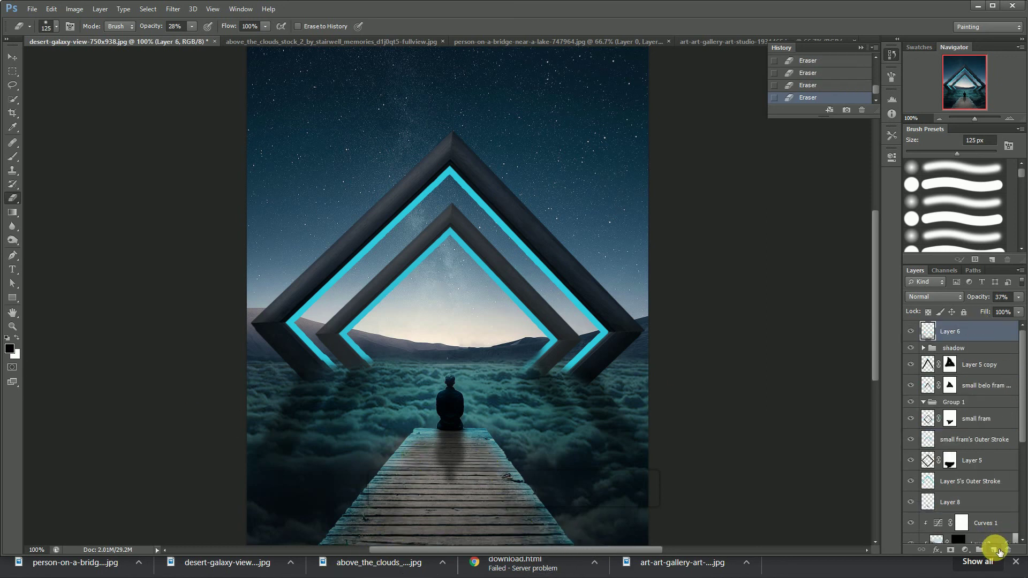
left_click(995, 549)
left_click(12, 156)
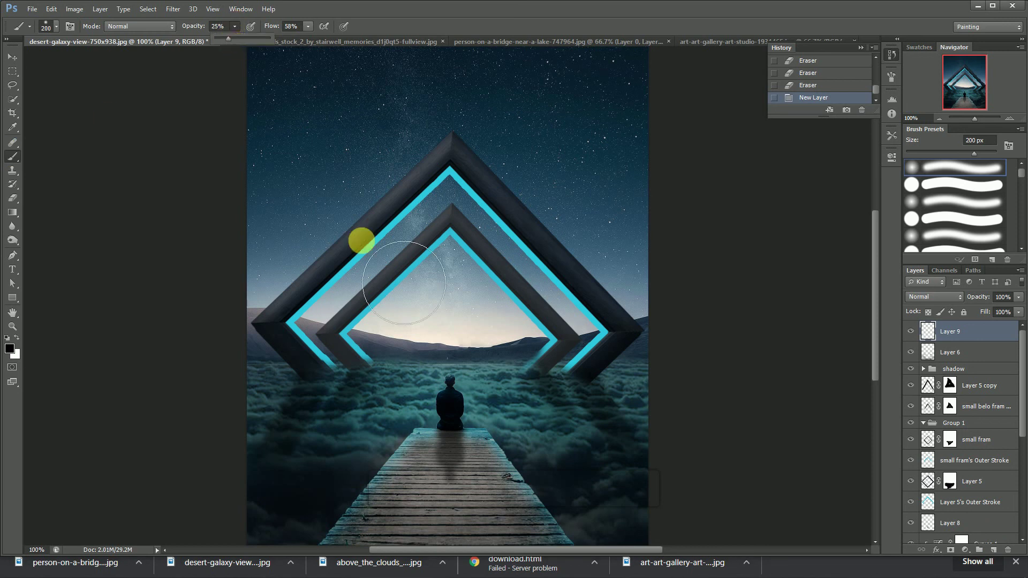
left_click(9, 349)
left_click(348, 267)
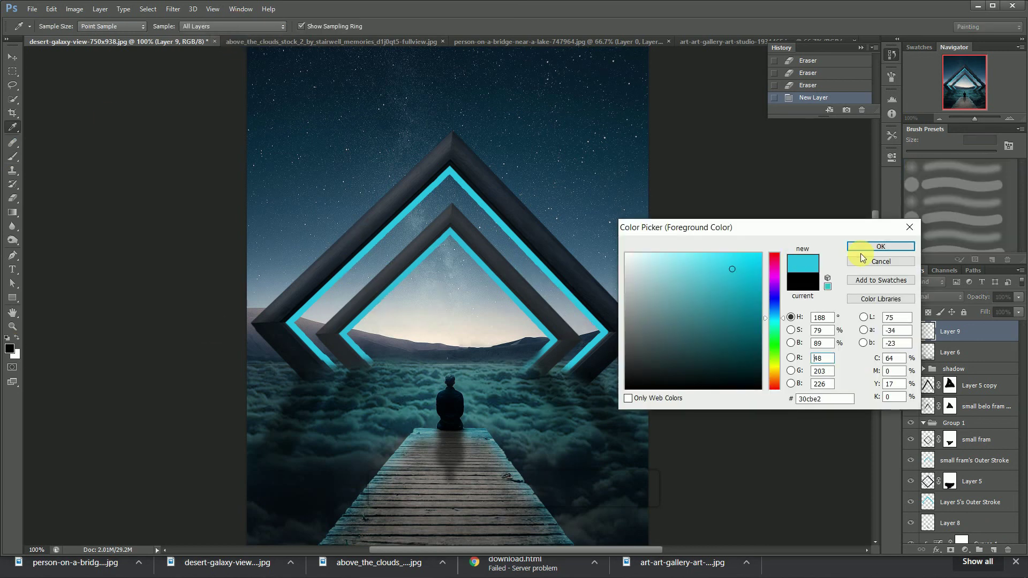
left_click(880, 248)
Try a broad cyan glow over the clouds with the 500 px soft brush at 25% opacity.
left_click_drag(485, 454, 356, 450)
left_click(536, 423)
key("ctrl+z")
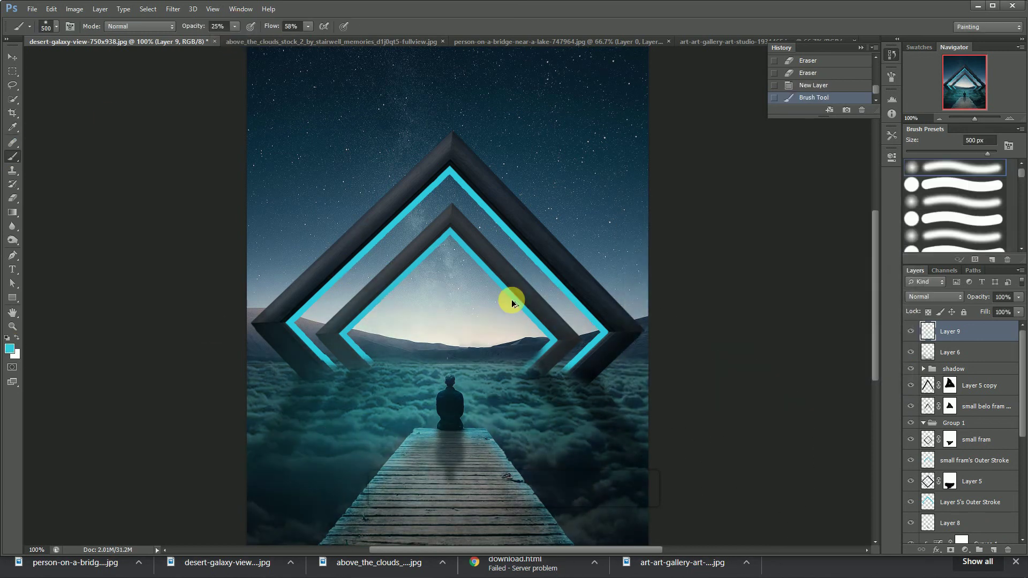
key("ctrl+z")
Brush faint cyan over the clouds and frames at 11% opacity, and undo the excess strokes.
left_click_drag(228, 40, 227, 40)
left_click(337, 425)
left_click(500, 362)
left_click(443, 238)
left_click(343, 274)
left_click(567, 266)
key("ctrl+alt+z")
key("ctrl+alt+z")
key("ctrl+alt+z")
Set Layer 9 to Soft Light and dab cyan on the clouds beside the dock with a 175 px brush.
key("bracketleft")
key("bracketleft")
key("bracketleft")
key("bracketleft")
key("bracketleft")
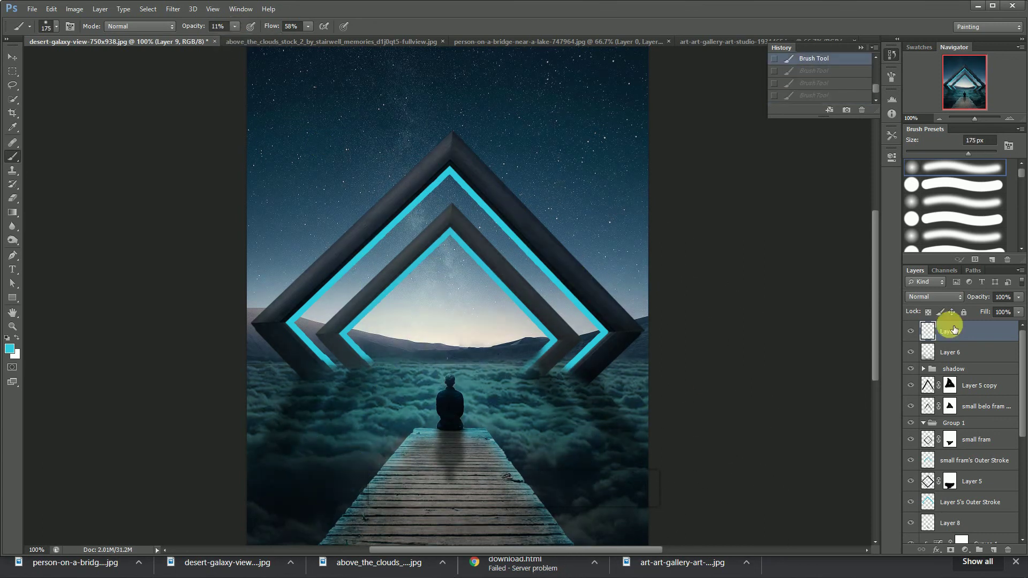
left_click(934, 296)
left_click(919, 177)
left_click(355, 470)
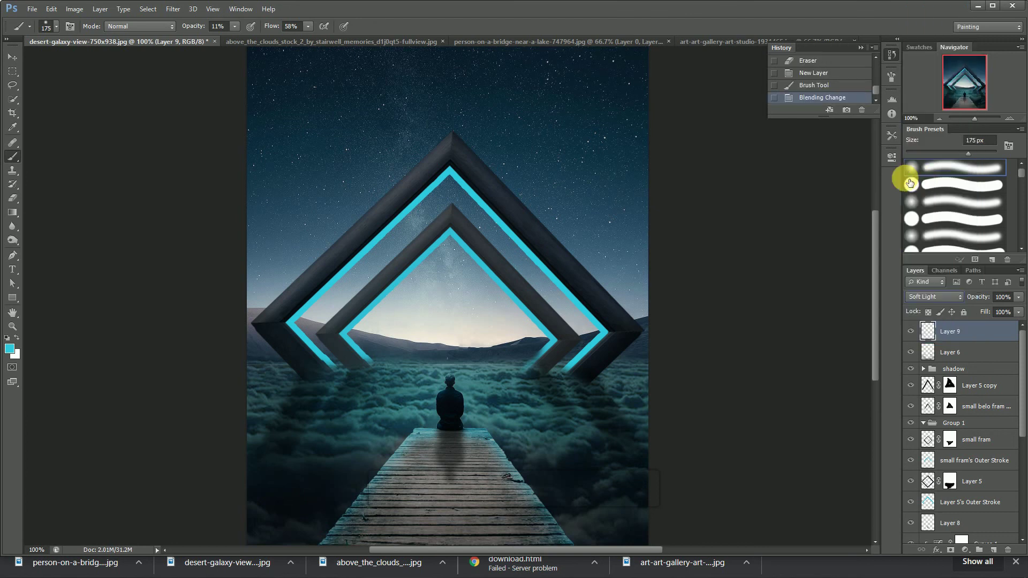
left_click(631, 429)
left_click(638, 449)
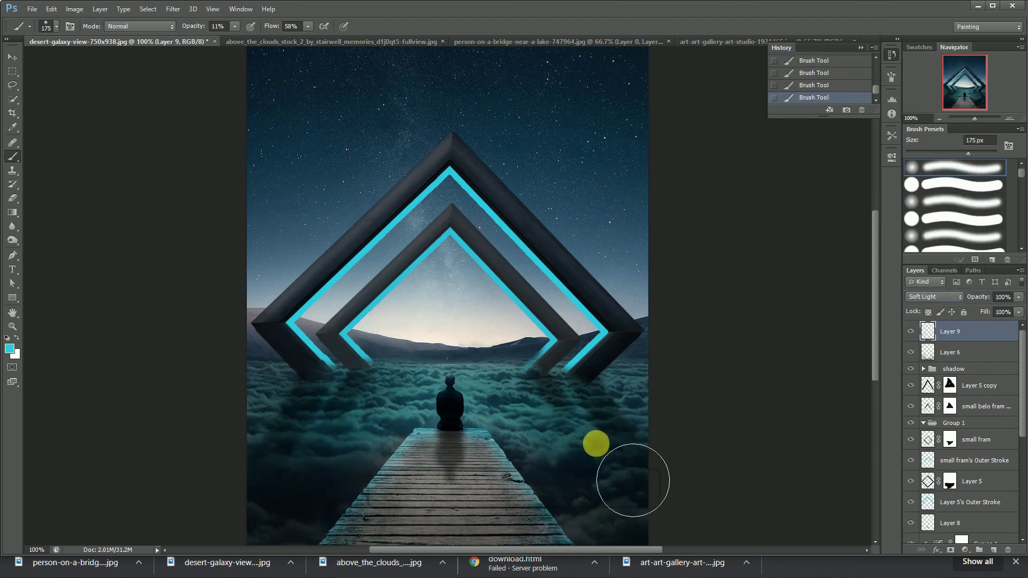
Add new Layer 10 on top and set its blending mode to Screen.
left_click(993, 550)
left_click(934, 296)
left_click(928, 221)
Paint a soft cyan glow around both diamond frames on Layer 10 with a 400 px brush at 15% opacity.
left_click(235, 26)
left_click_drag(238, 38, 239, 36)
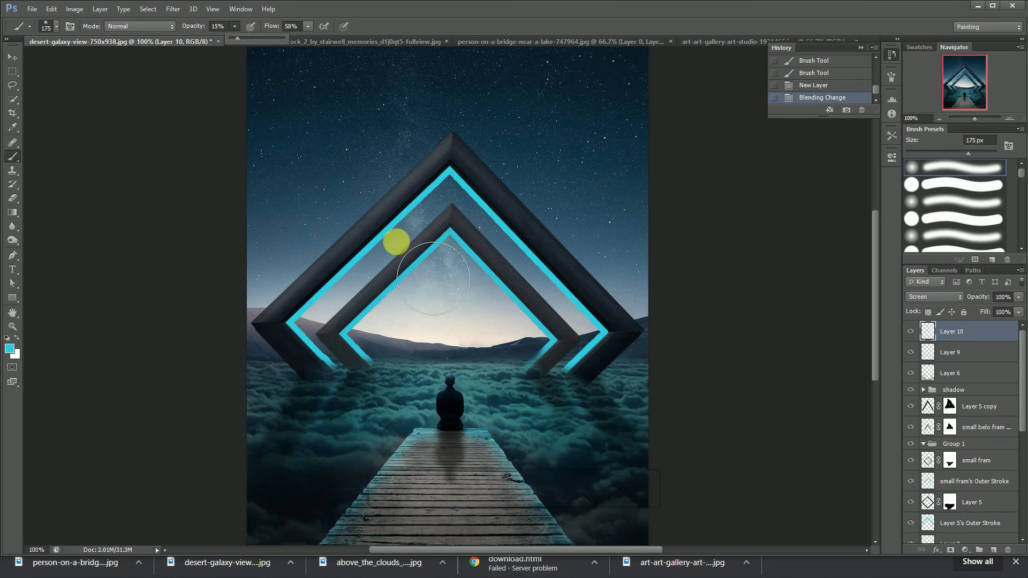
key("bracketright")
key("bracketright")
key("bracketright")
key("bracketright")
key("bracketright")
key("bracketright")
key("bracketright")
key("bracketright")
key("bracketright")
key("bracketleft")
key("bracketleft")
key("bracketleft")
key("bracketleft")
key("bracketleft")
left_click(444, 211)
left_click(462, 214)
left_click(530, 270)
left_click(569, 308)
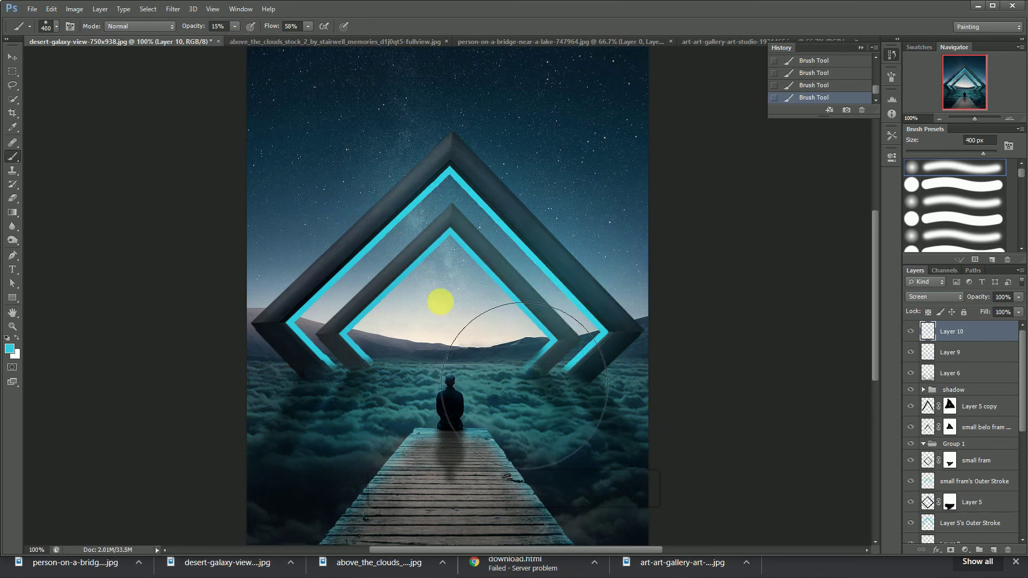
left_click(328, 311)
left_click(341, 288)
left_click(603, 366)
Undo the last glow stroke and refine the frame's glow with a smaller 200 px brush.
key("ctrl+minus")
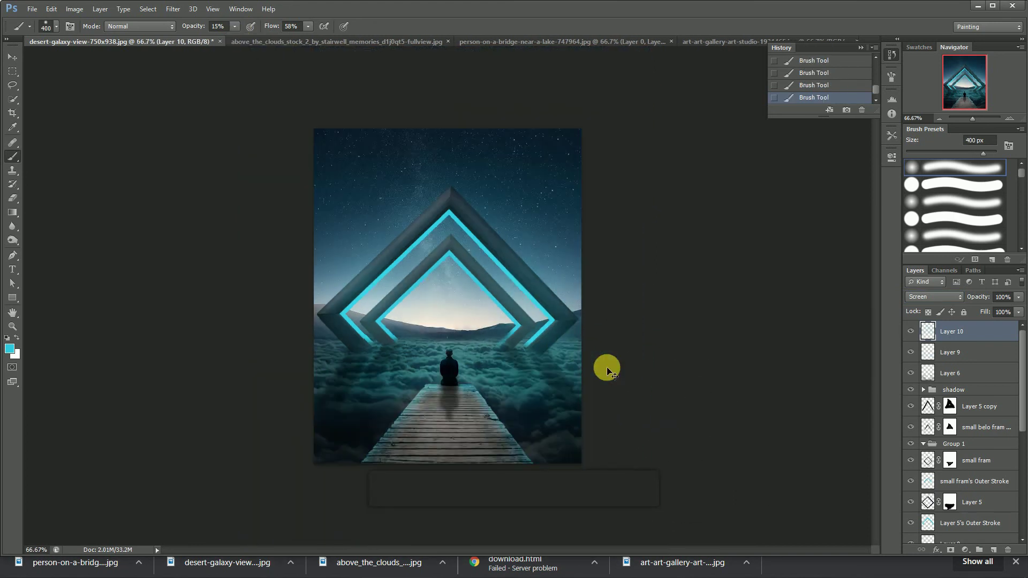
key("ctrl+plus")
key("ctrl+z")
key("bracketleft")
key("bracketleft")
left_click(373, 252)
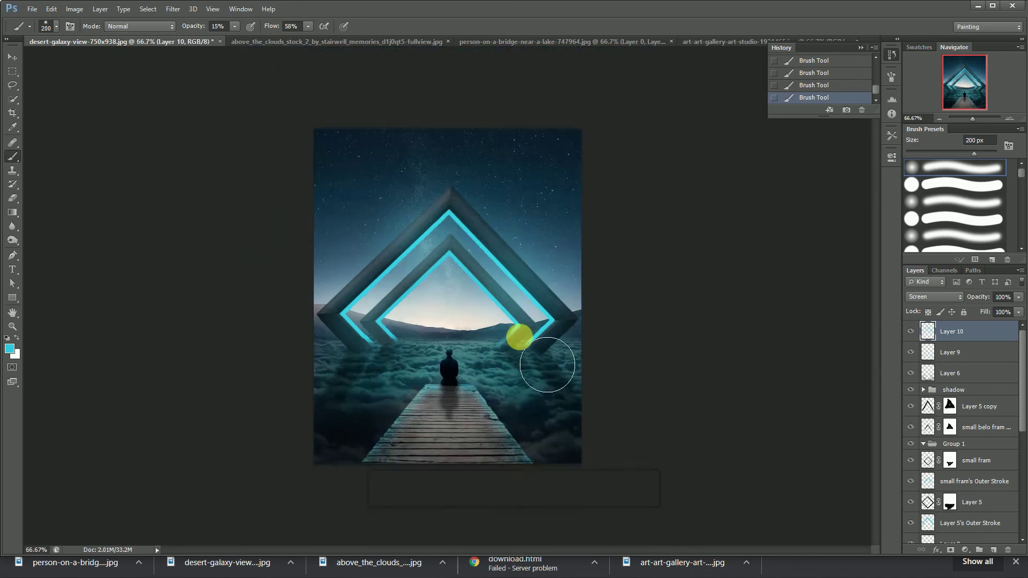
Reduce Layer 10's opacity slightly and set Layer 9's opacity to 91%.
mouse_move(994, 308)
left_mouse_down()
mouse_move(966, 310)
mouse_move(1011, 313)
left_mouse_up()
left_click(985, 349)
left_click(1017, 312)
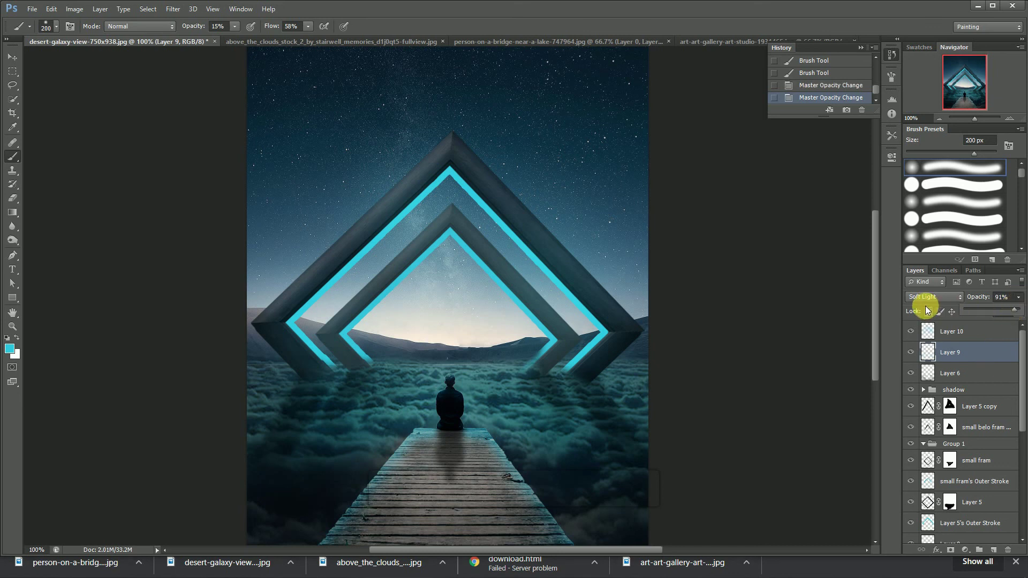
Add a Gradient Map adjustment above Layer 10 using the Violet, Orange preset.
left_click(956, 332)
left_click(967, 551)
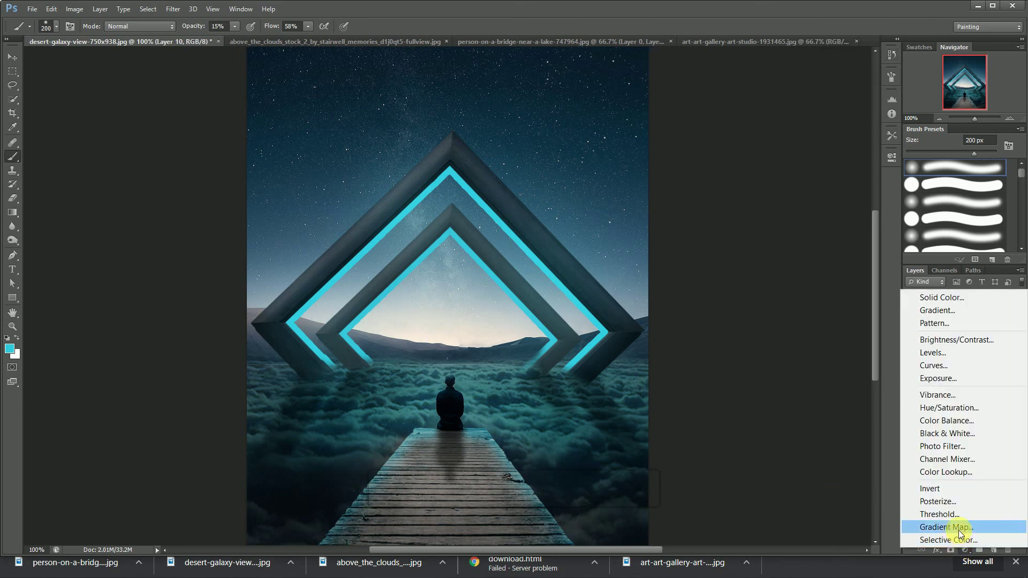
left_click(942, 531)
left_click(792, 192)
left_click(635, 126)
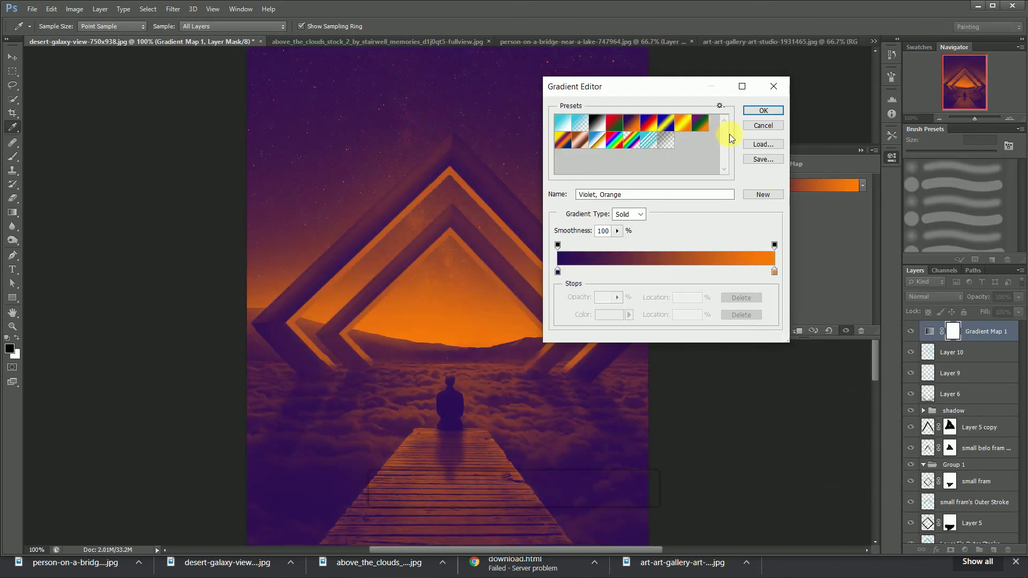
left_click(755, 113)
Change the violet stop of the Gradient Map's gradient to a dark blue.
left_click(929, 330)
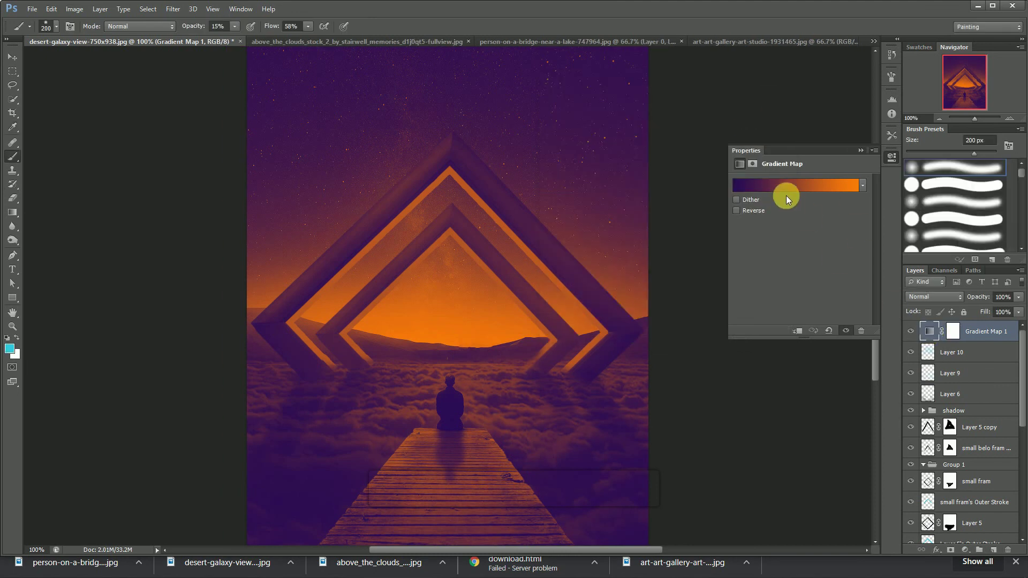
left_click(787, 187)
left_click(557, 271)
left_click(608, 320)
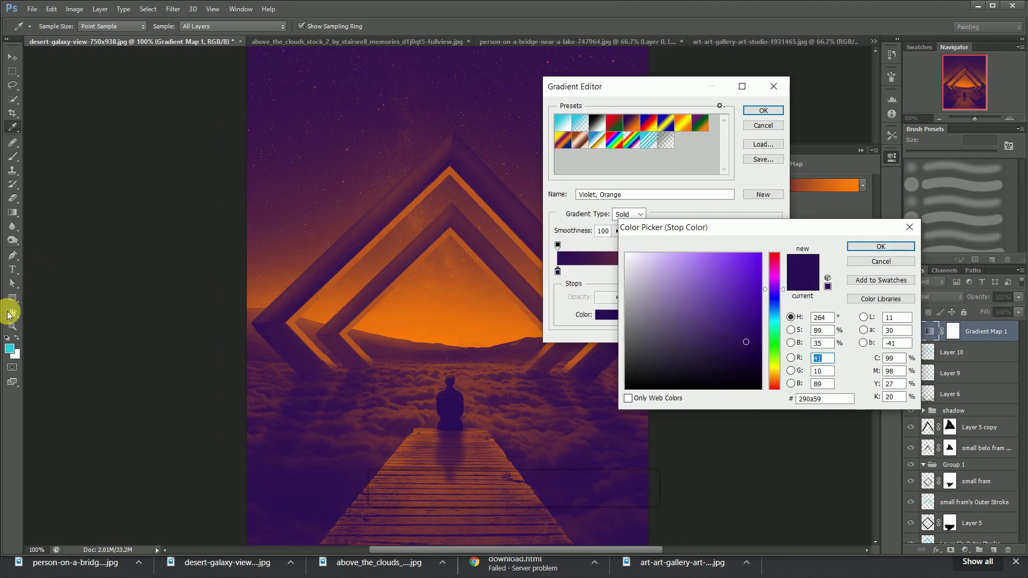
left_click(9, 349)
double_click(828, 401)
type("1c5855")
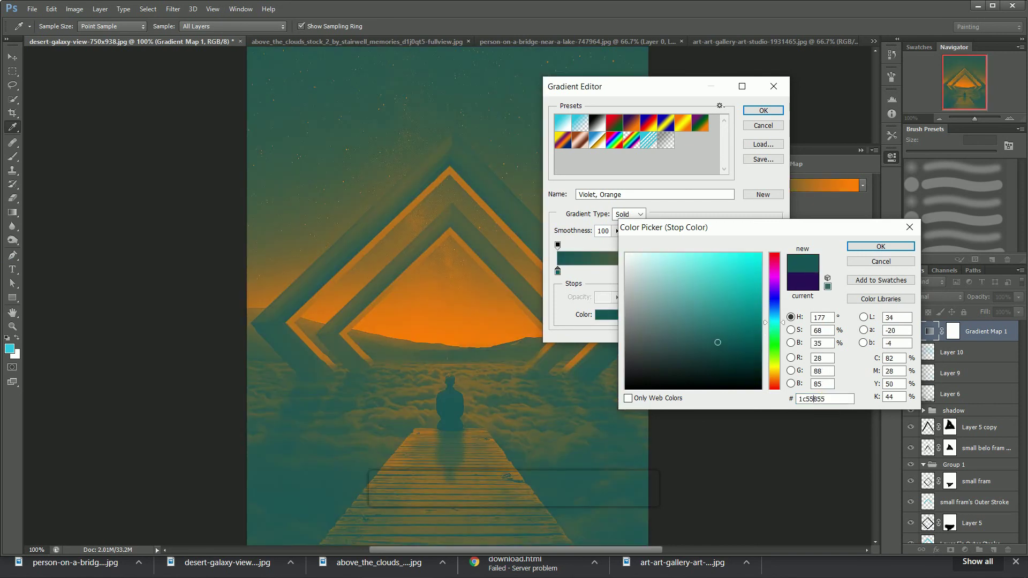
key("BackSpace")
key("BackSpace")
type("58")
left_click(881, 247)
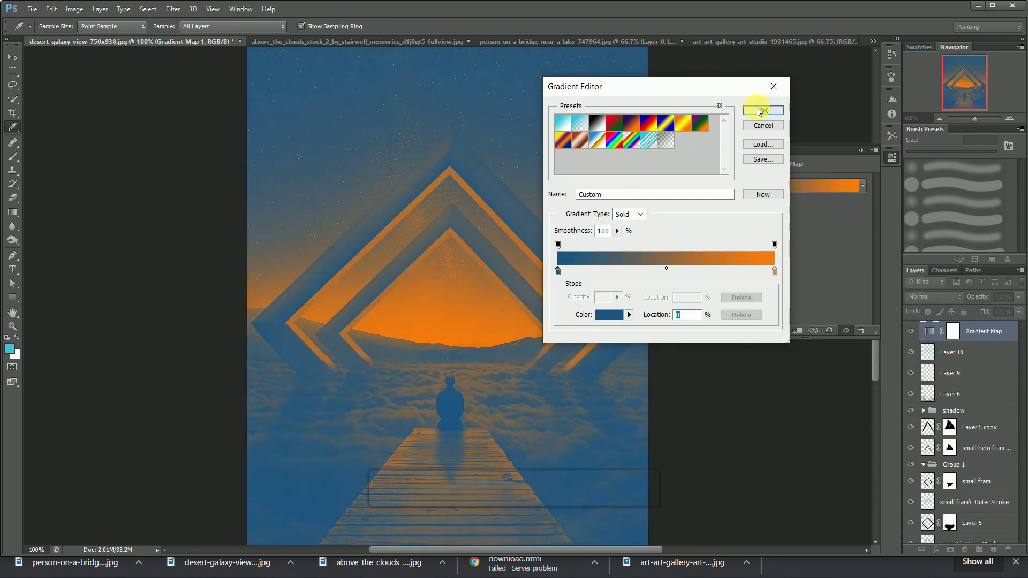
Accept the edited gradient and set the Gradient Map layer's blend mode to Soft Light.
left_click(763, 110)
left_click(932, 297)
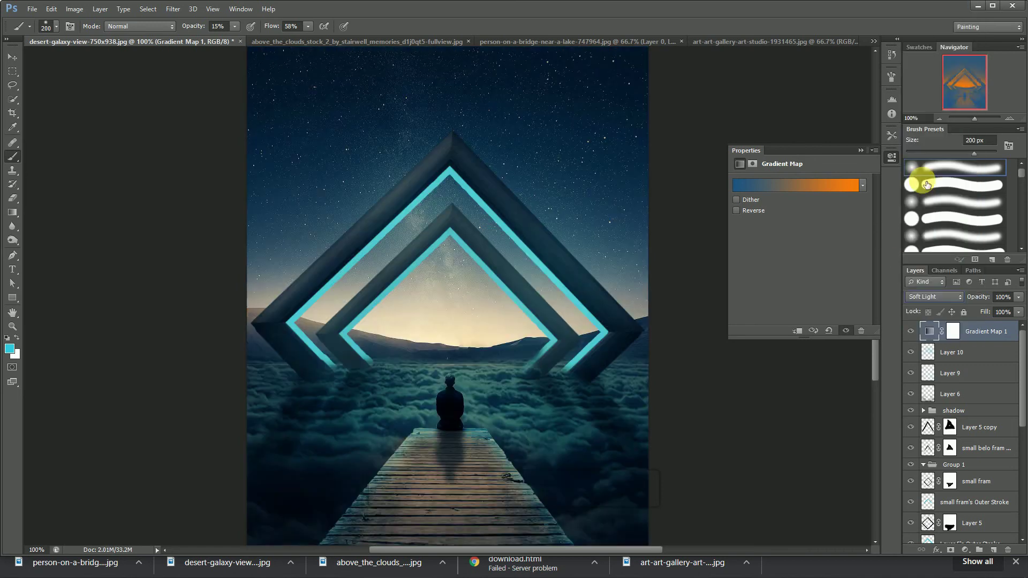
left_click(919, 178)
left_click(861, 150)
Change the dark stop of the Gradient Map's gradient to the blue 1d64a0.
double_click(936, 336)
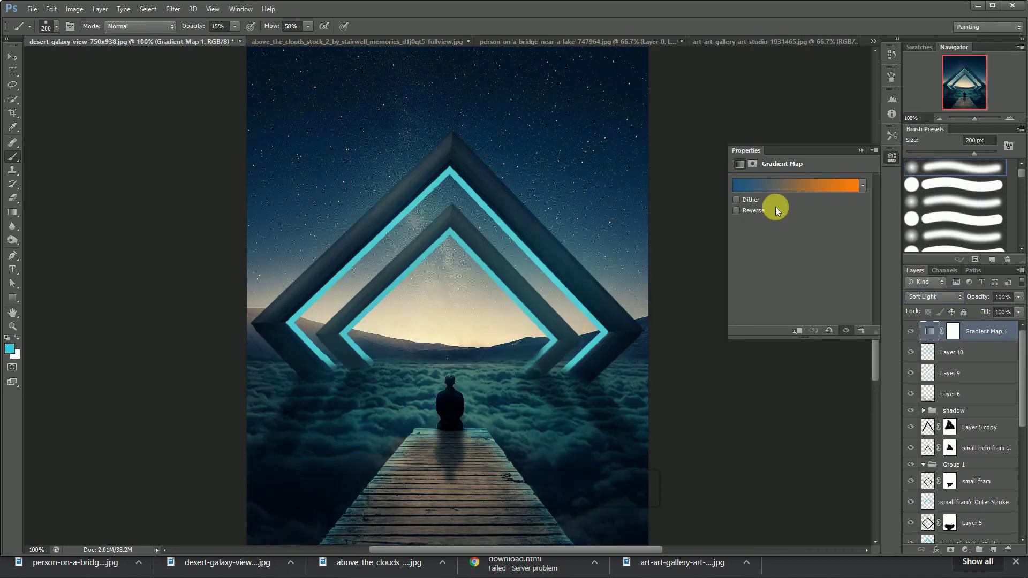
left_click(803, 186)
left_click(558, 271)
left_click(582, 264)
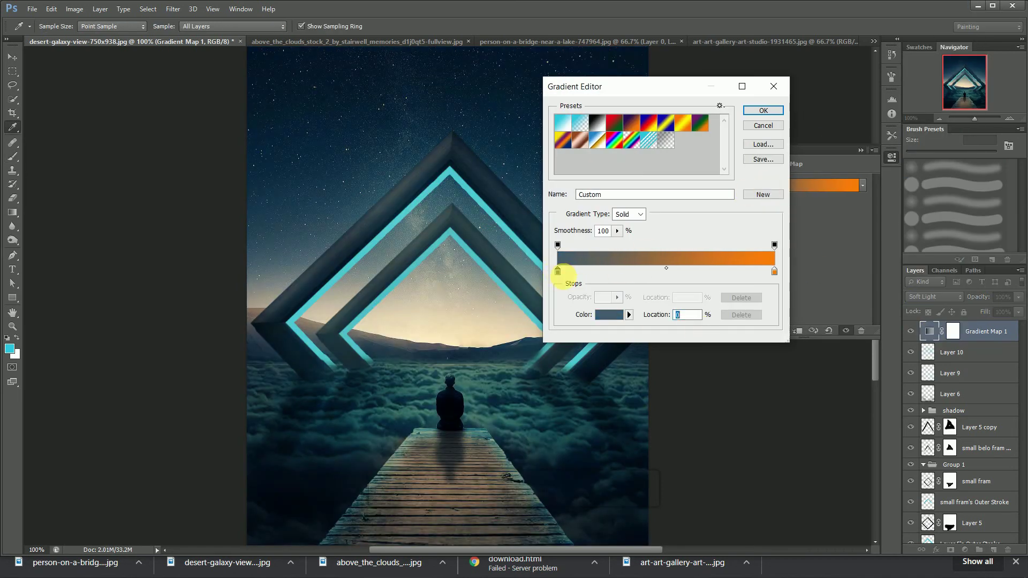
double_click(558, 273)
double_click(828, 399)
type("1d64a0")
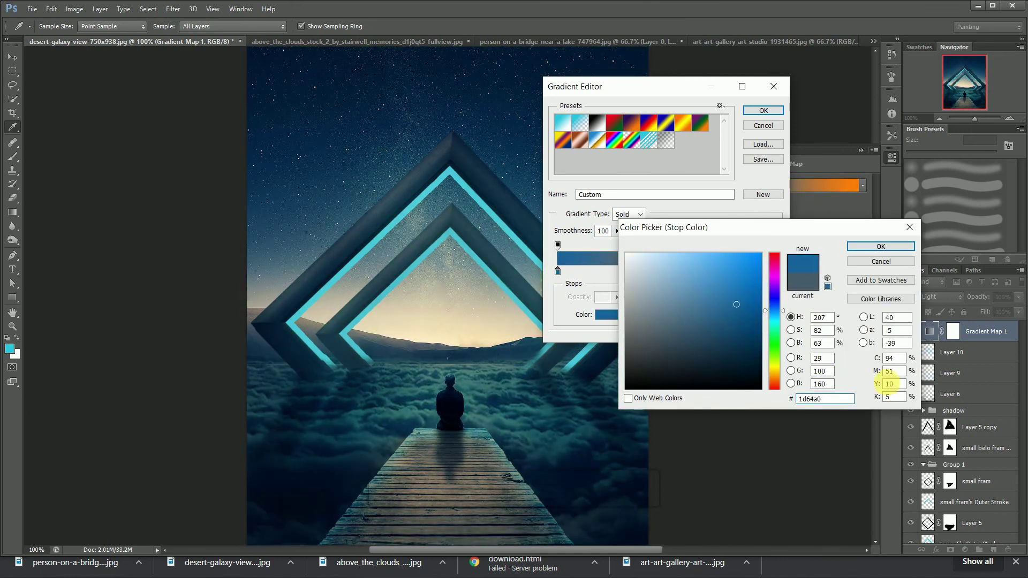
left_click(881, 246)
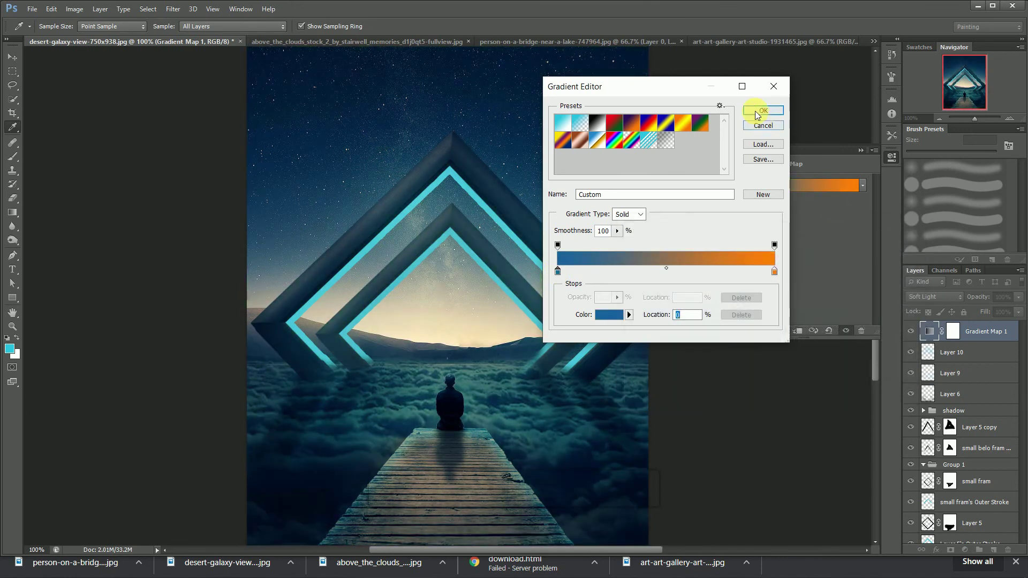
left_click(763, 111)
left_click(891, 157)
Add a Levels adjustment above the Gradient Map, raise the Blue channel's output black level to 19 and lower its midtones.
left_click(965, 550)
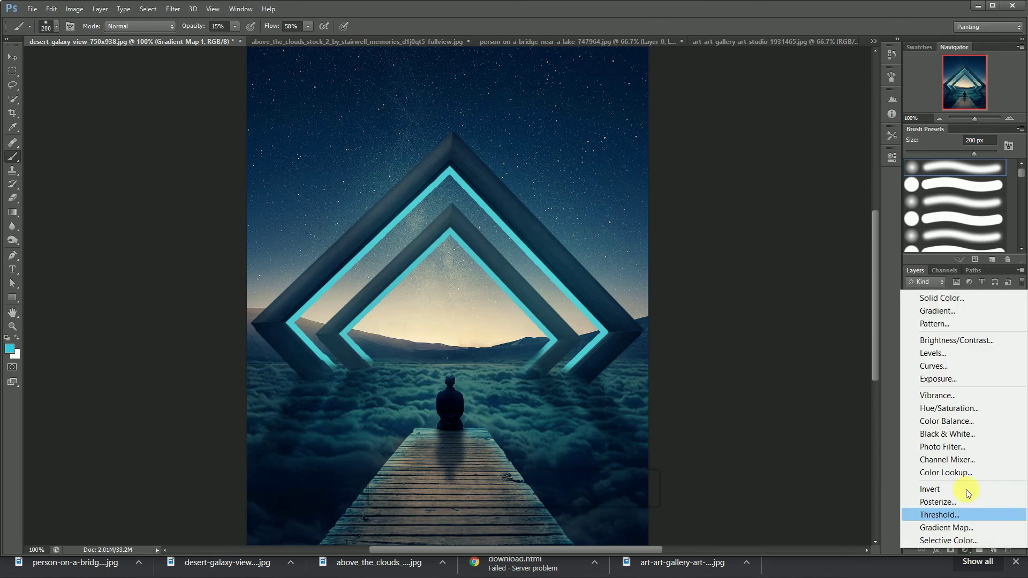
left_click(934, 354)
left_click(798, 203)
left_click(797, 243)
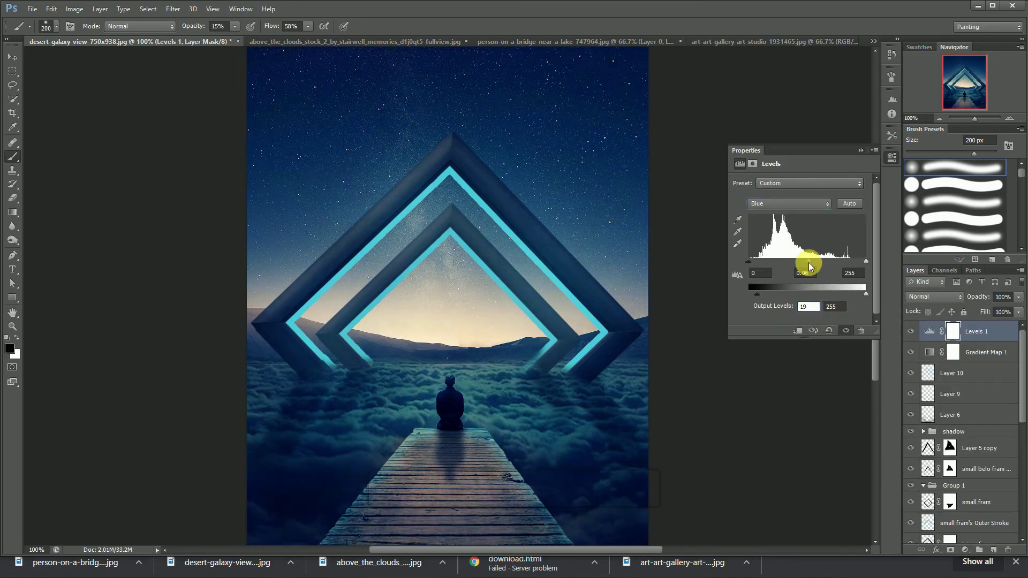
mouse_move(807, 264)
left_mouse_down()
mouse_move(816, 298)
mouse_move(814, 263)
left_mouse_up()
Set the black input level of the Levels adjustment's Red channel to 9.
left_click(807, 204)
left_click(806, 227)
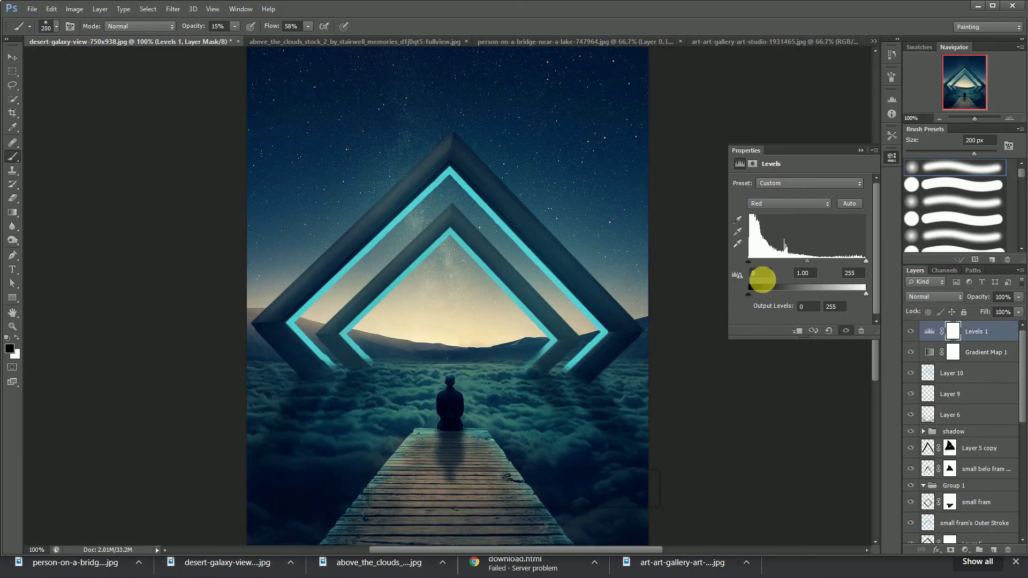
left_click(761, 272)
type("9")
left_click(861, 150)
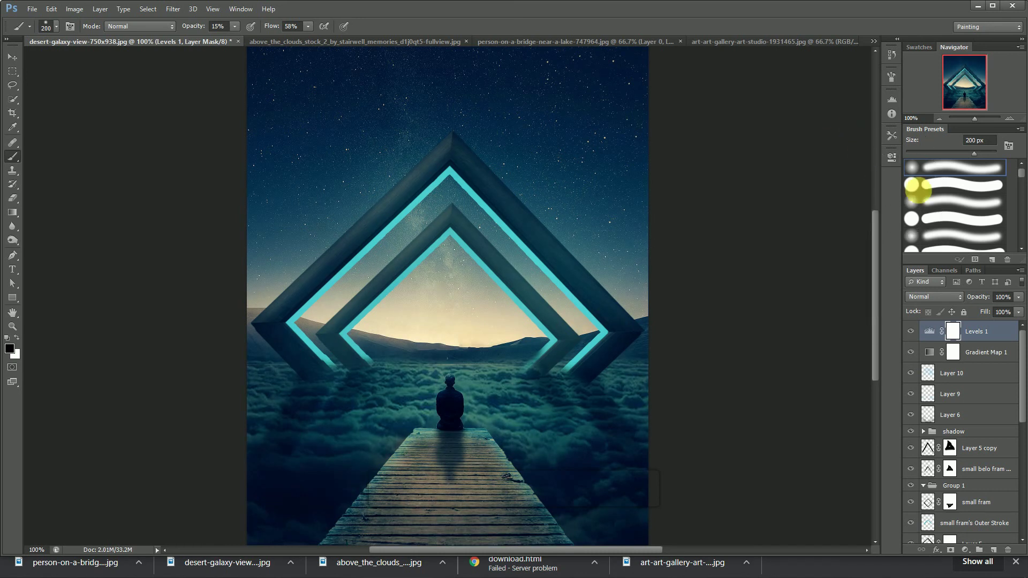
Reduce the Gradient Map layer's opacity to about 67%.
left_click(988, 352)
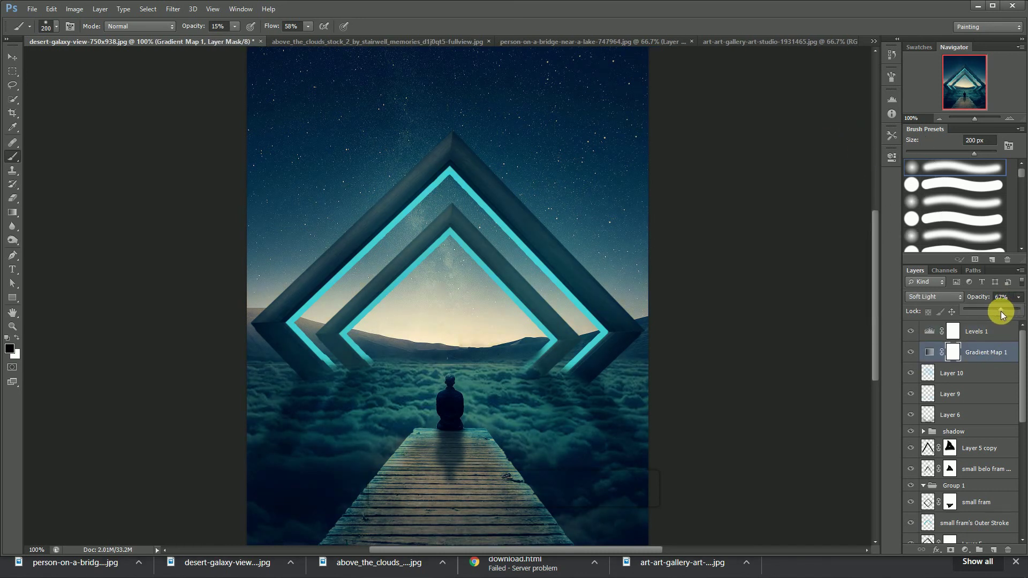